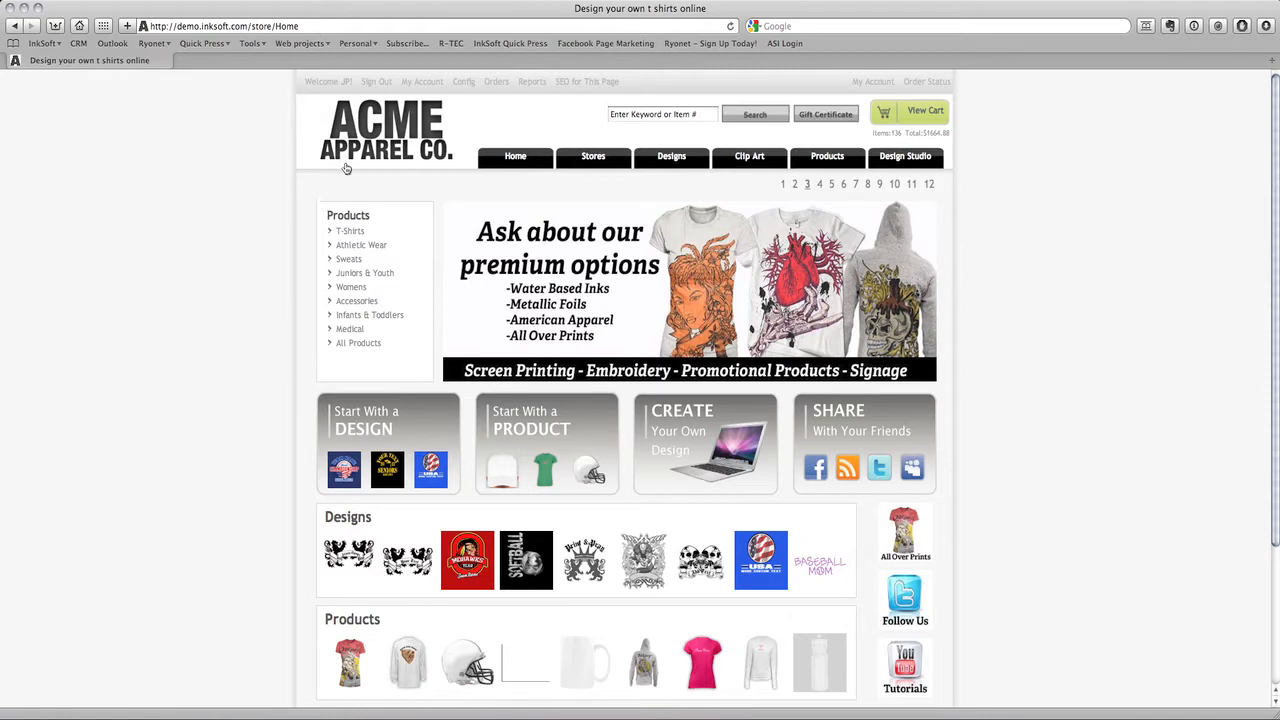
Step: Open the store configuration and look through the store controls and the customer stores listed in the global settings
left_click(468, 84)
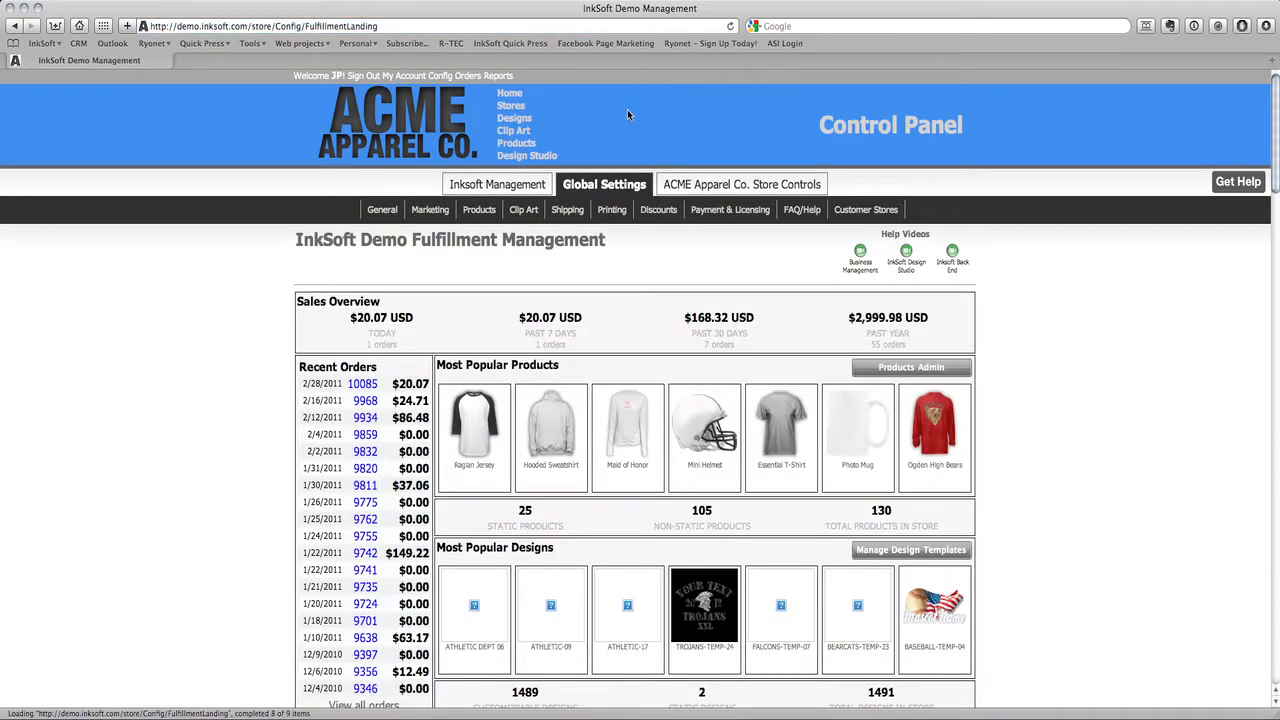
left_click(810, 188)
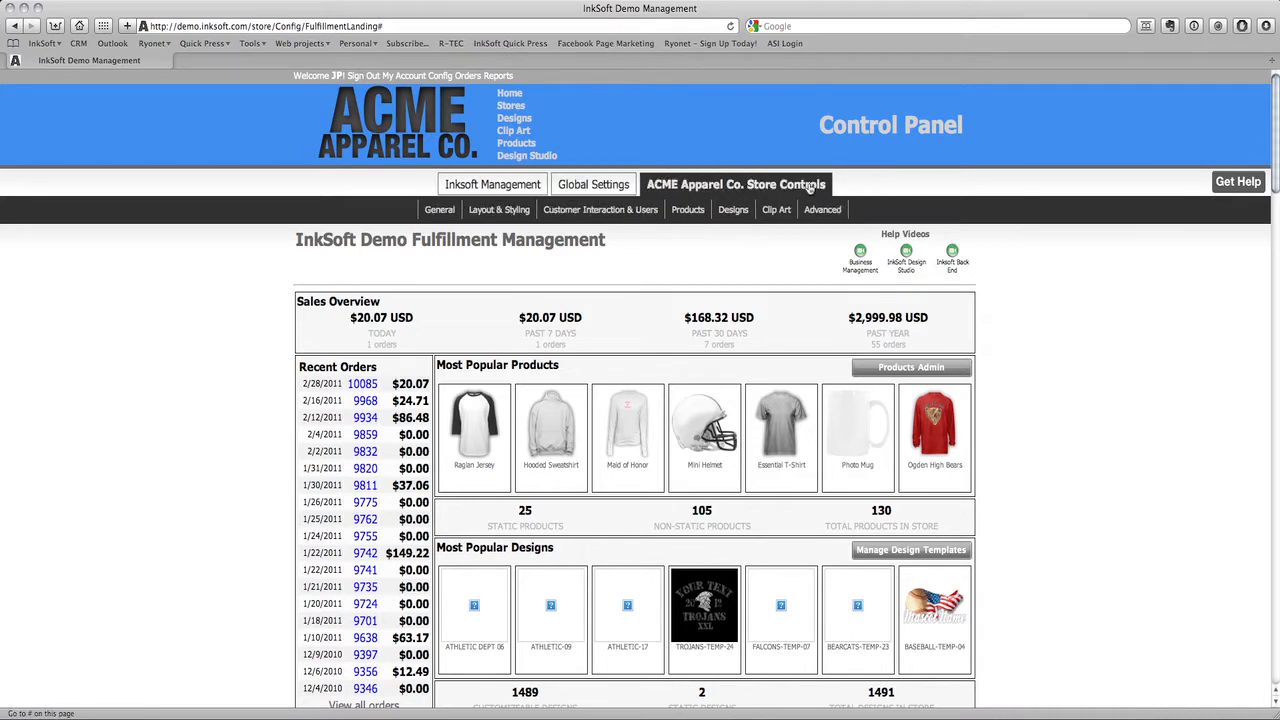
left_click(621, 186)
mouse_move(870, 211)
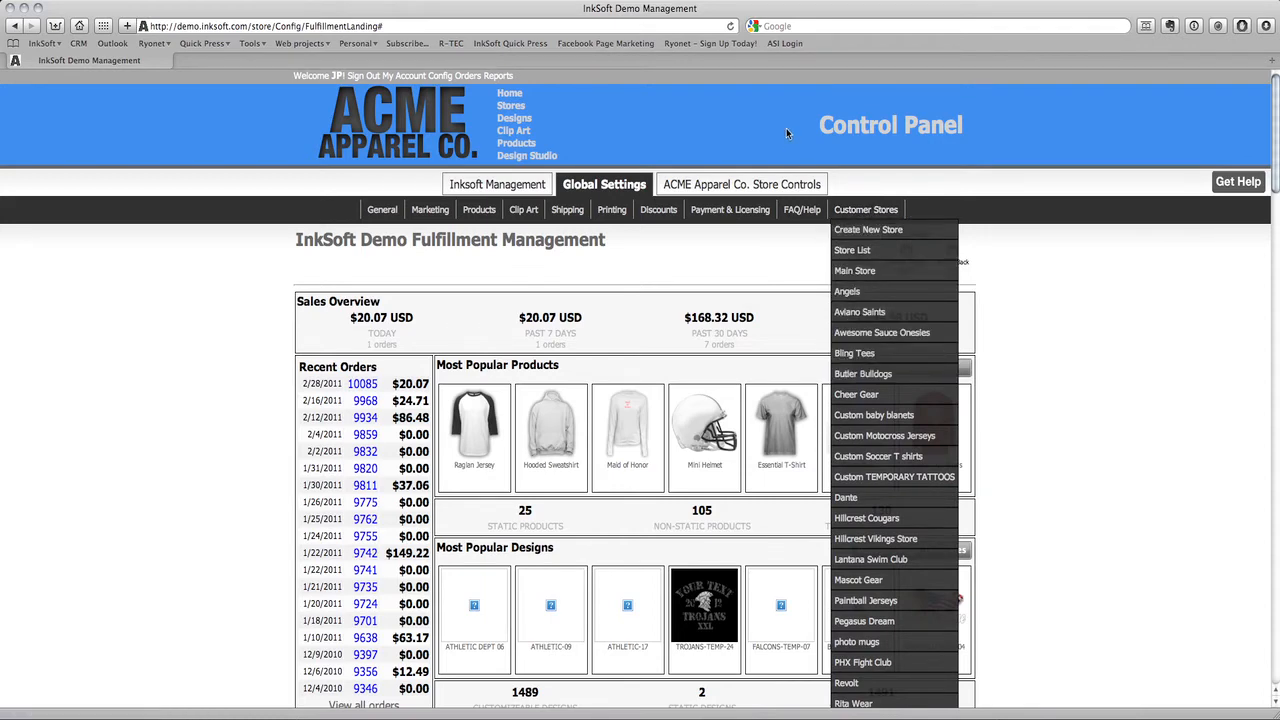
Step: Open the Store Theme page in the ACME Apparel Co. store controls
left_click(798, 190)
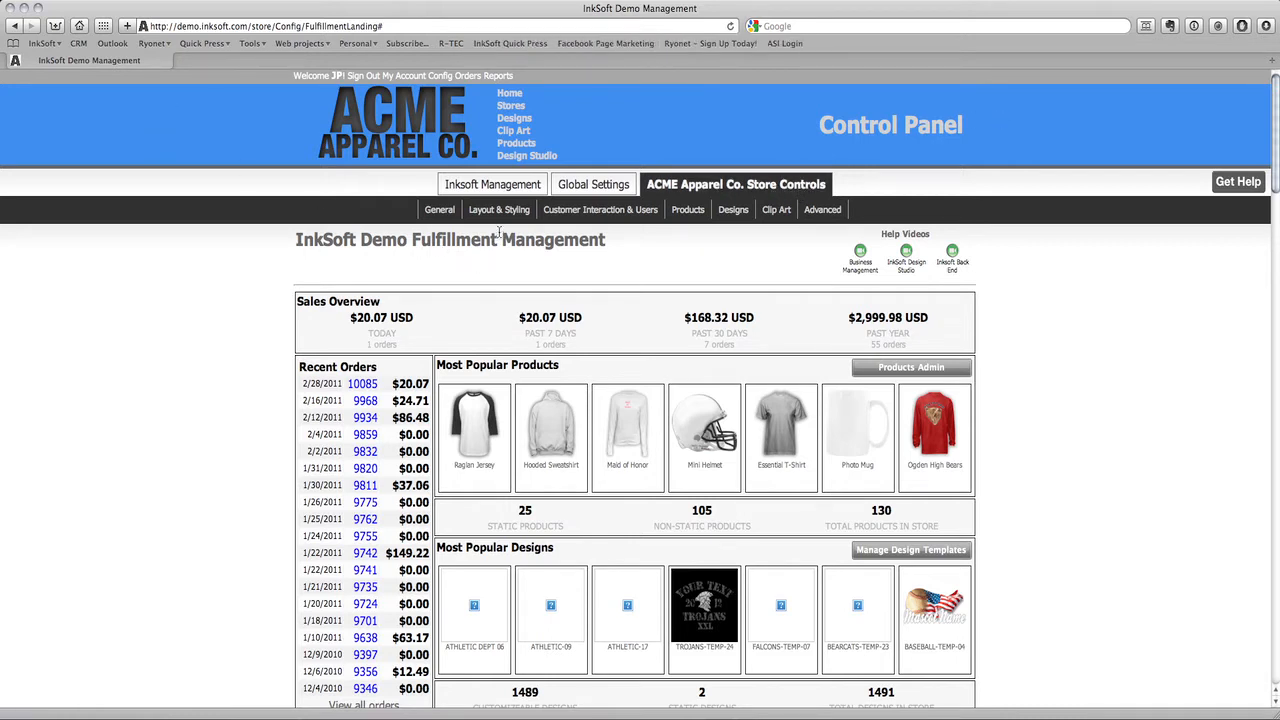
mouse_move(500, 212)
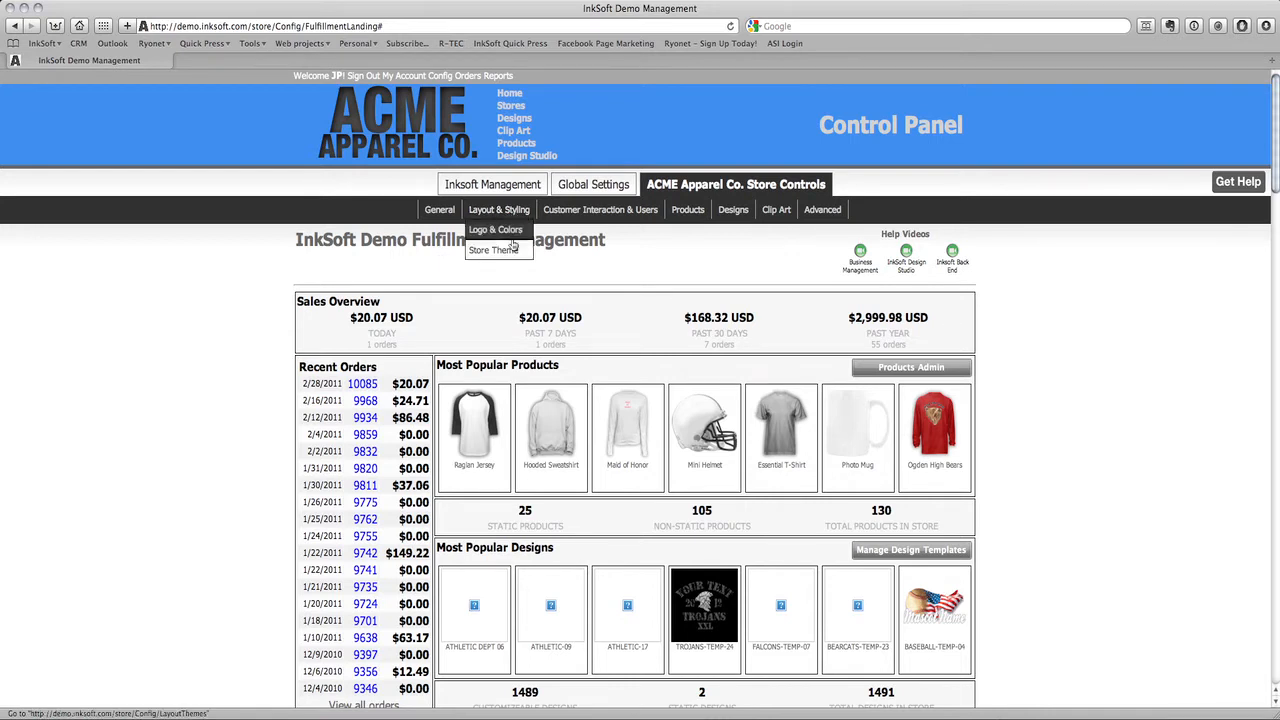
left_click(521, 253)
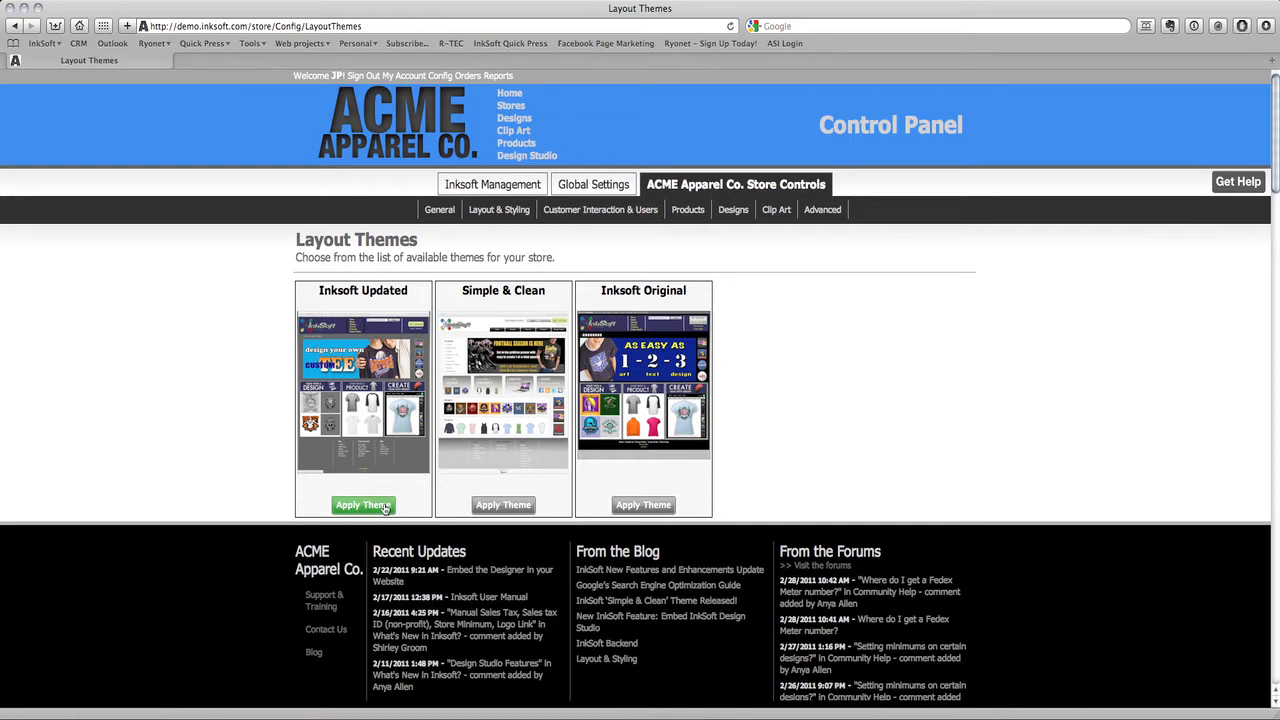
Step: Open the storefront at demo.inksoft.com in a new browser tab
key("super+t")
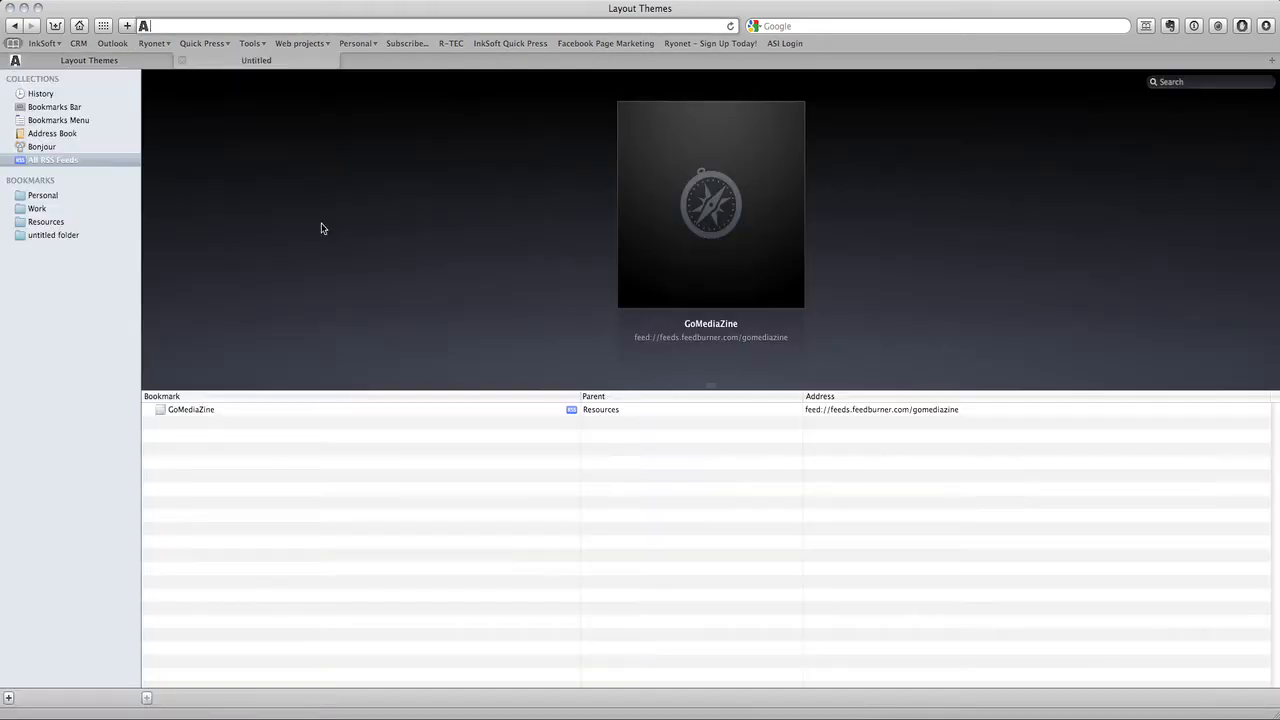
type("de")
key("Return")
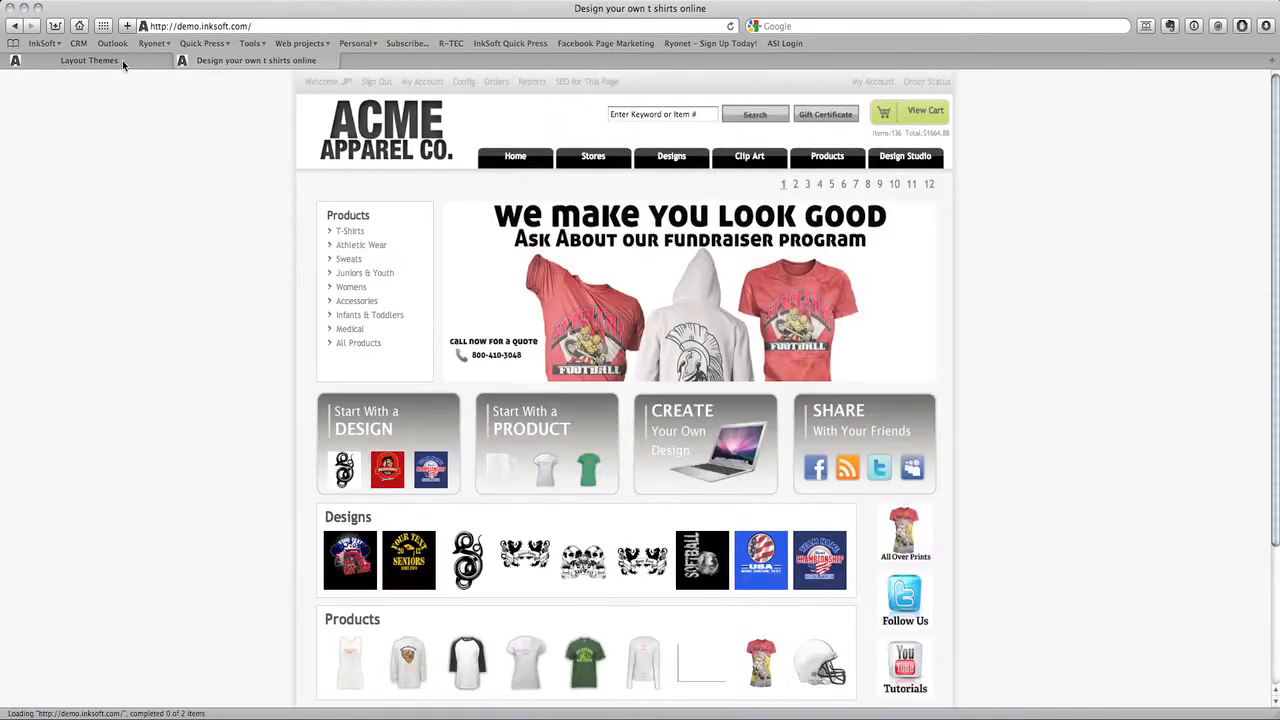
Step: Apply the Inksoft Updated theme to the store and look over the reloaded storefront page
left_click(123, 62)
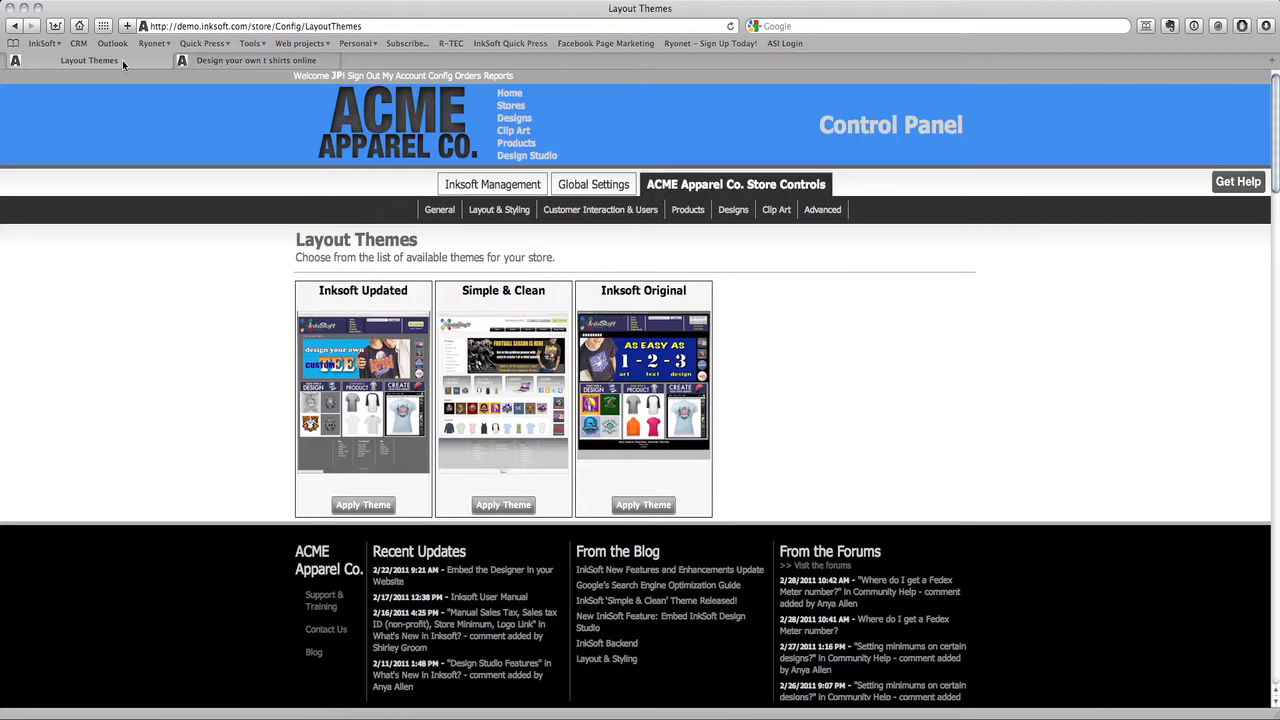
left_click(381, 504)
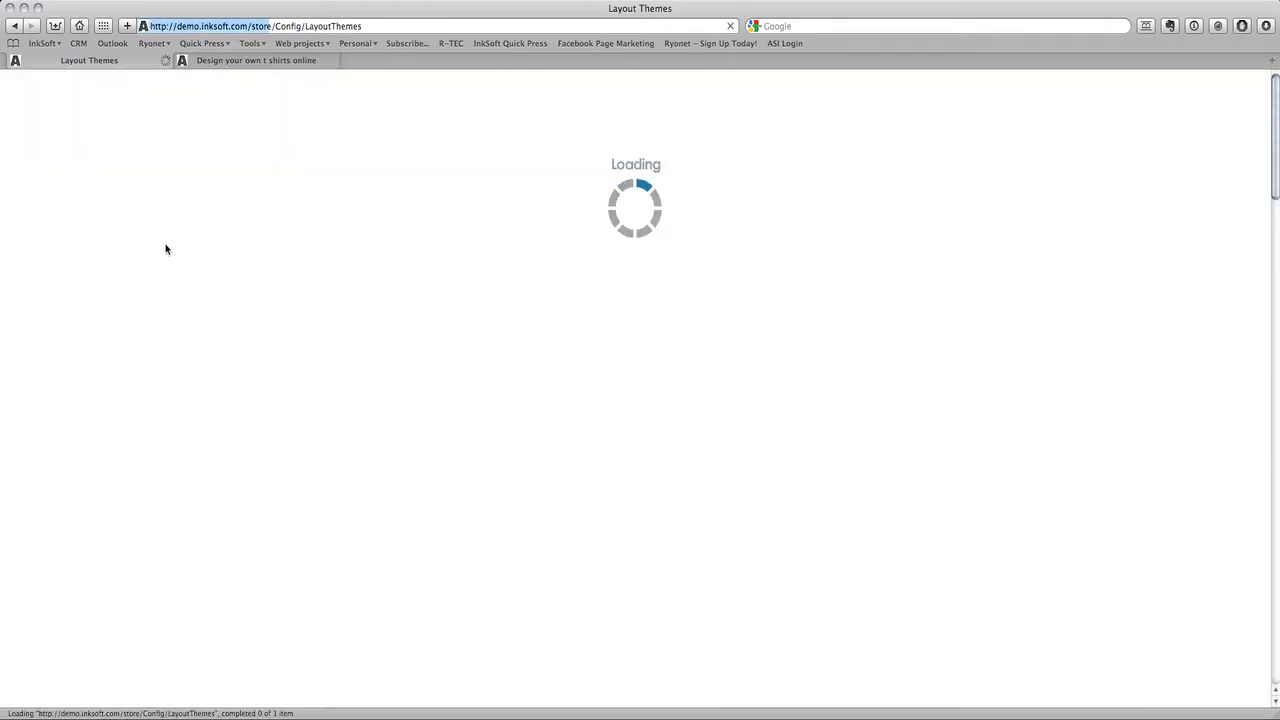
left_click(222, 63)
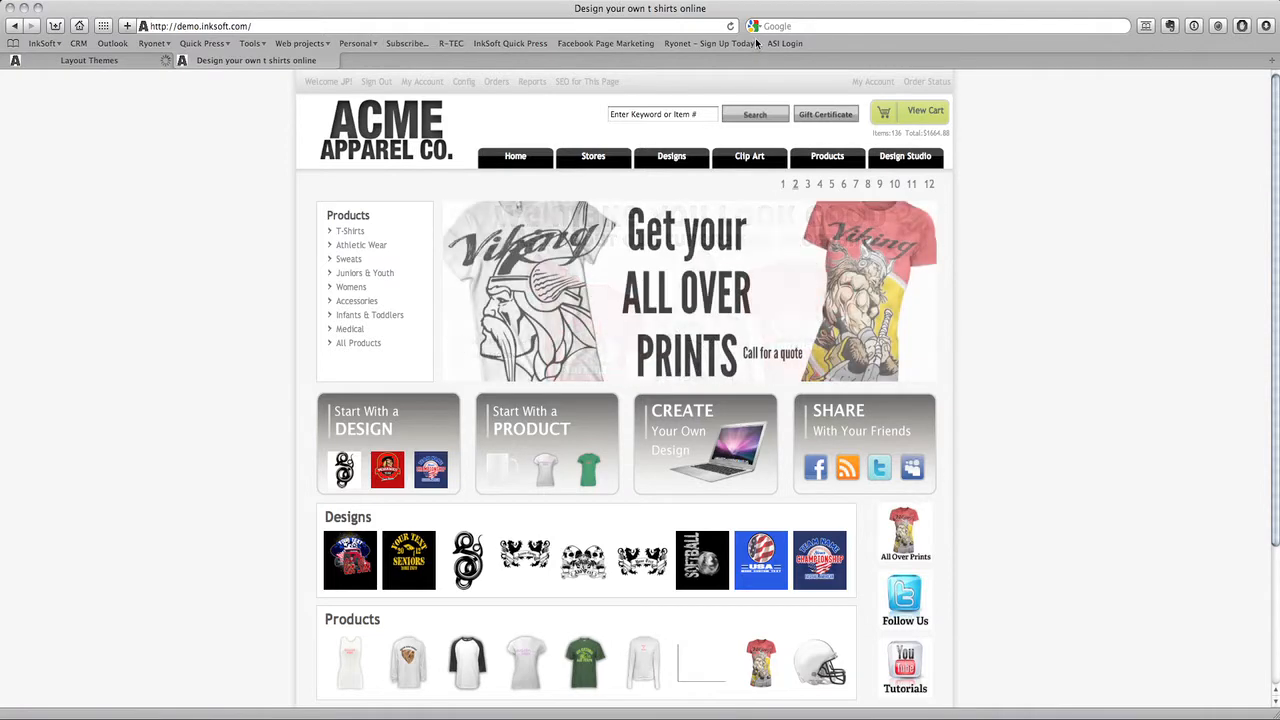
left_click(732, 27)
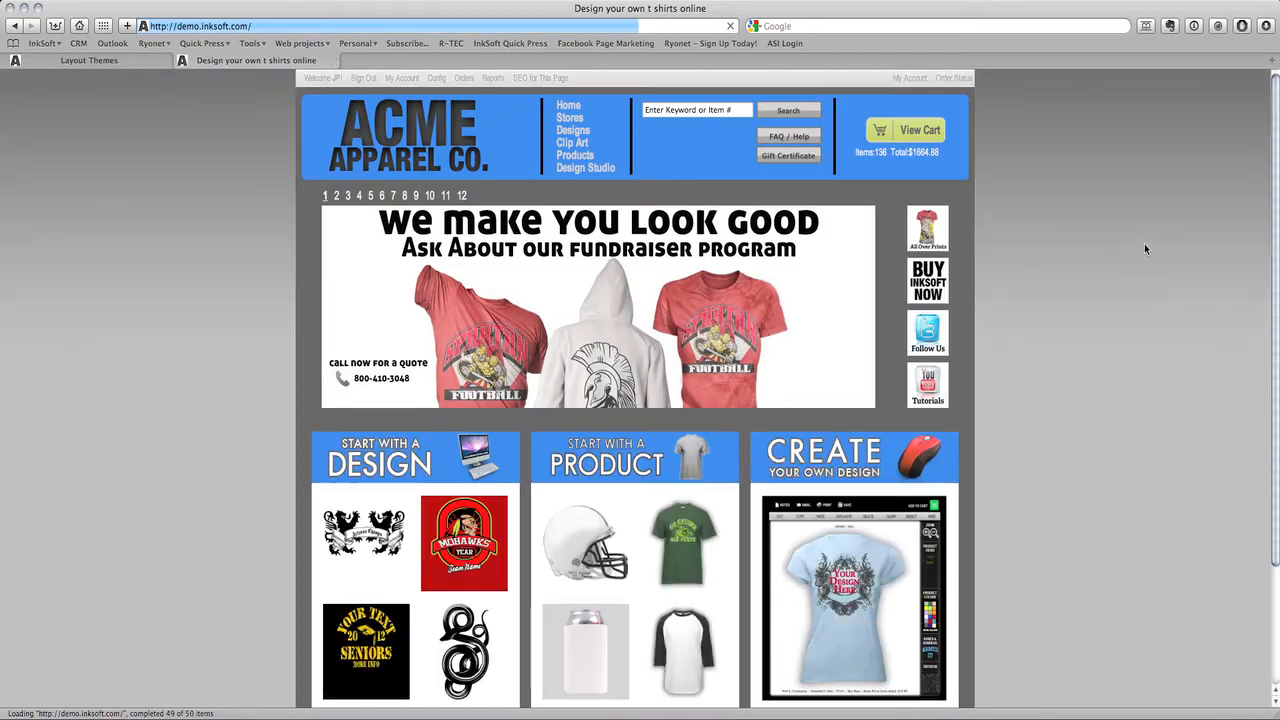
scroll(1144, 265, "down", 3)
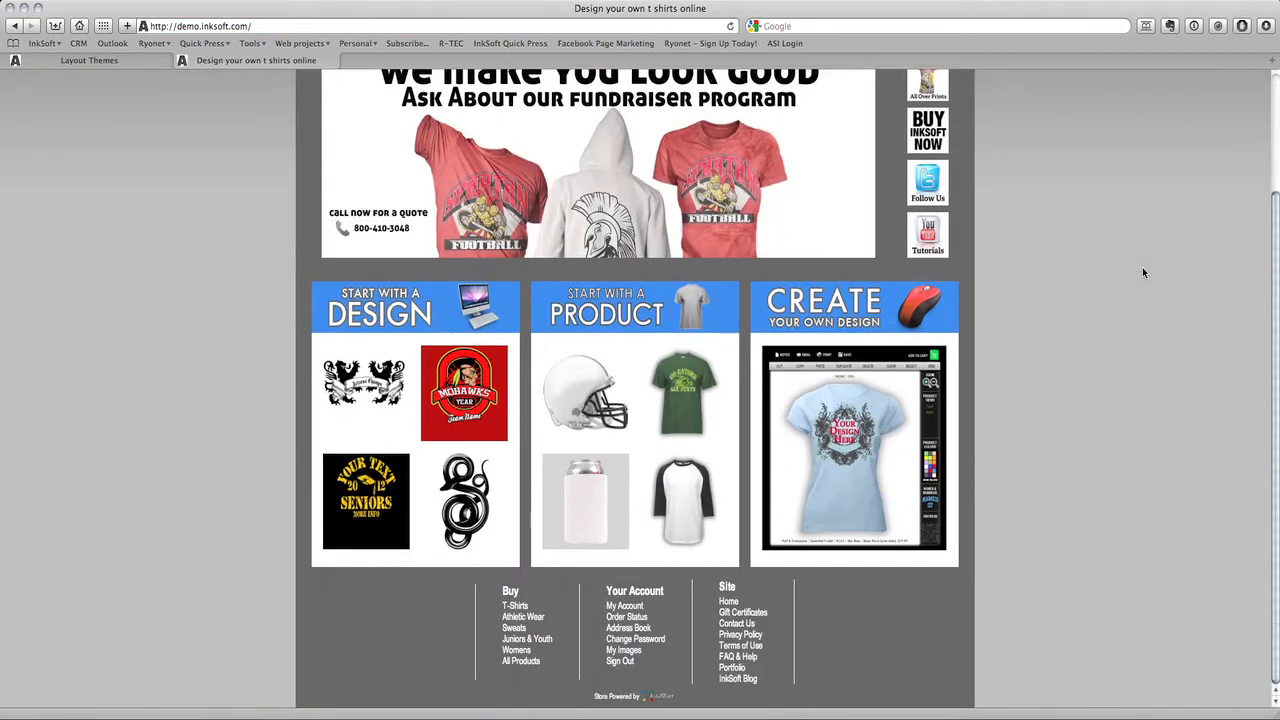
scroll(1143, 272, "up", 3)
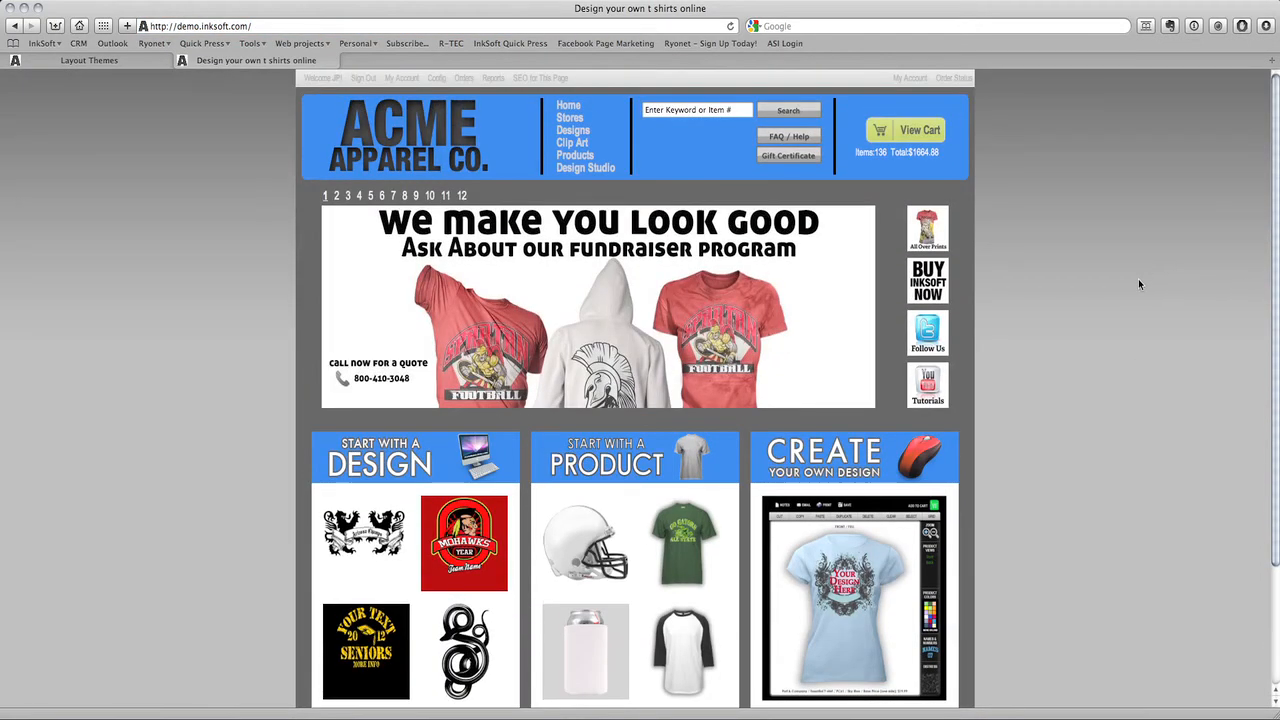
Step: Apply the Simple & Clean theme to the store and open its Logo & Colors settings
left_click(95, 63)
left_click(489, 527)
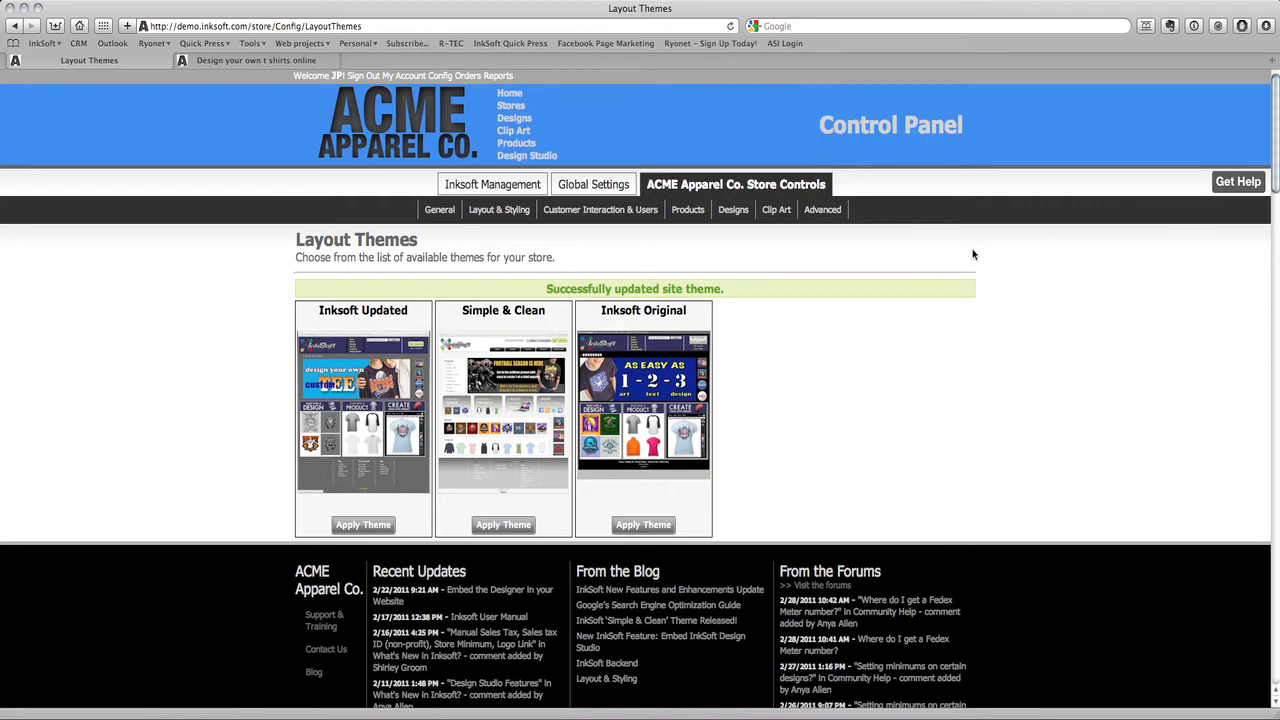
mouse_move(513, 217)
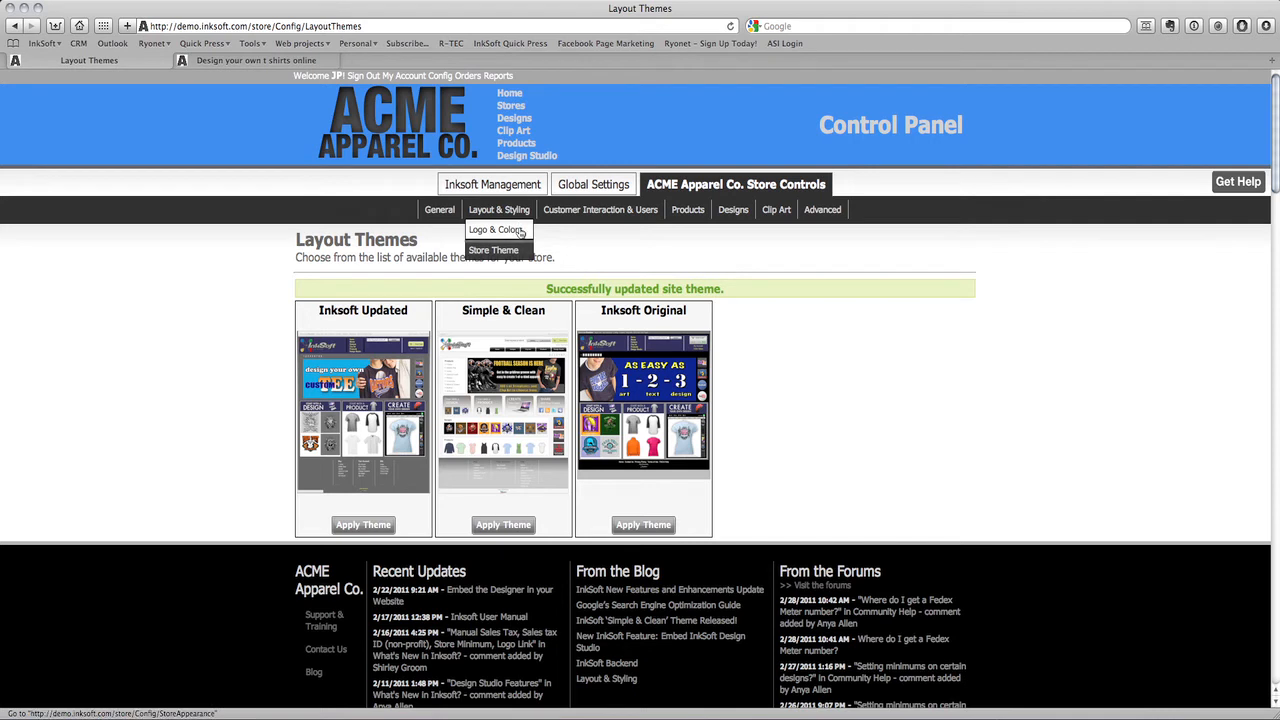
left_click(520, 231)
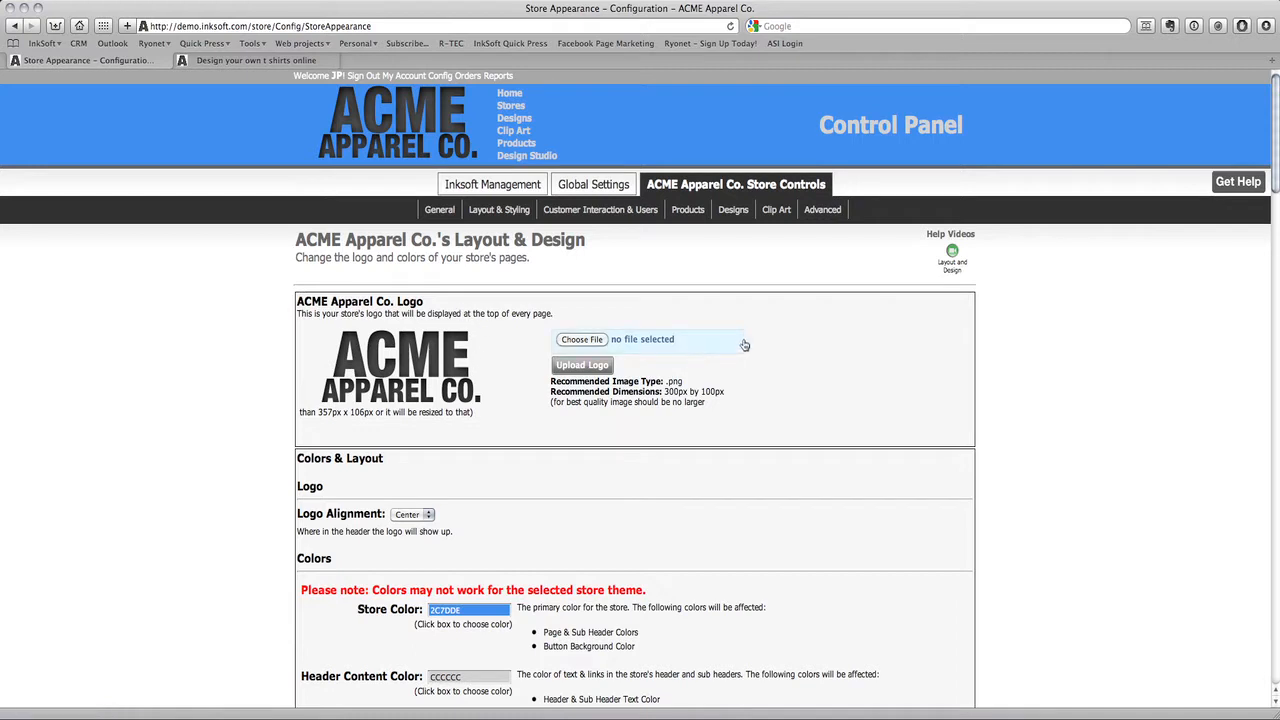
Step: Examine the file chooser for the store logo and the recommended image type and dimensions for the upload
left_click(596, 340)
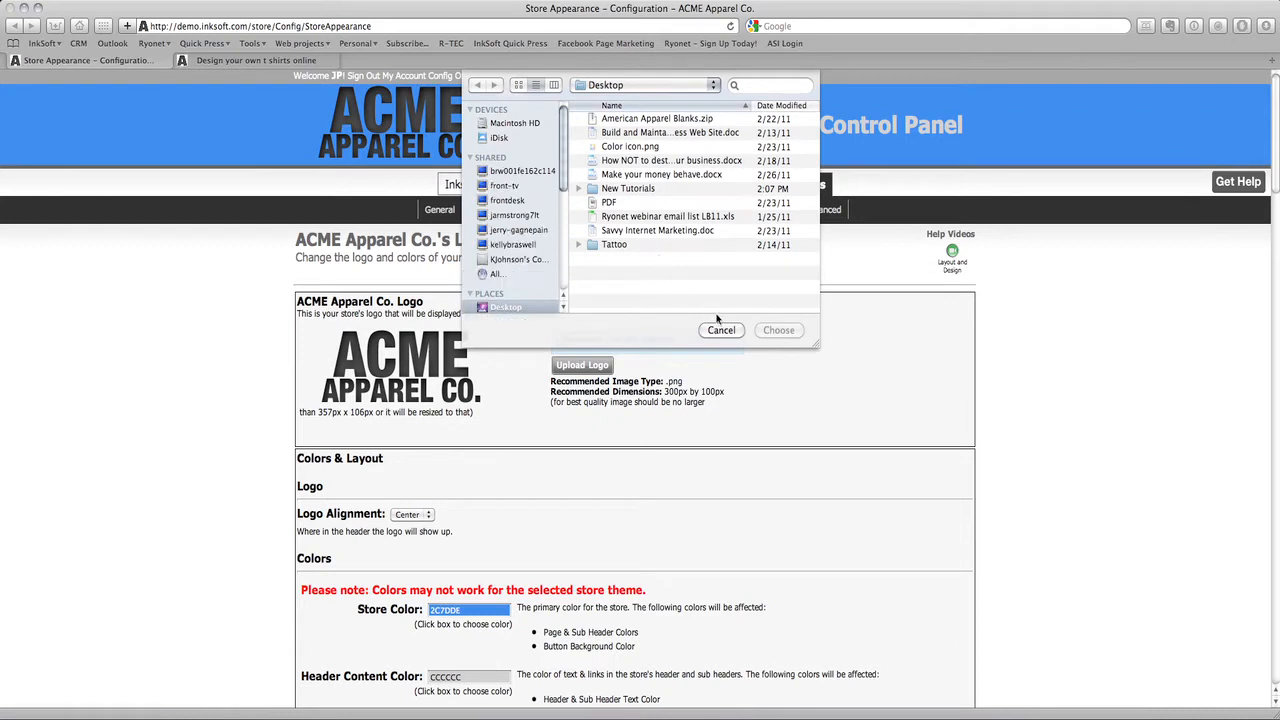
left_click(721, 330)
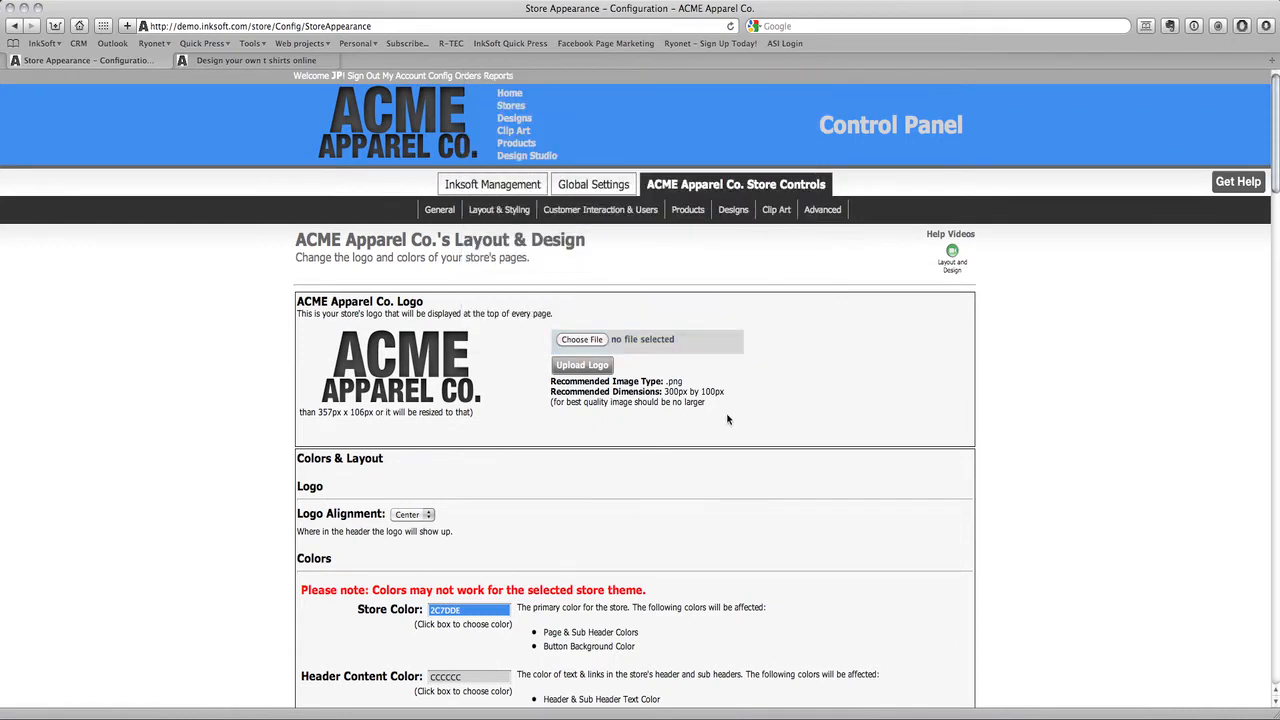
left_click_drag(558, 382, 642, 392)
left_click(645, 394)
Step: Switch to Adobe Illustrator and create a new RGB document 300 px wide for the logo
left_click(405, 712)
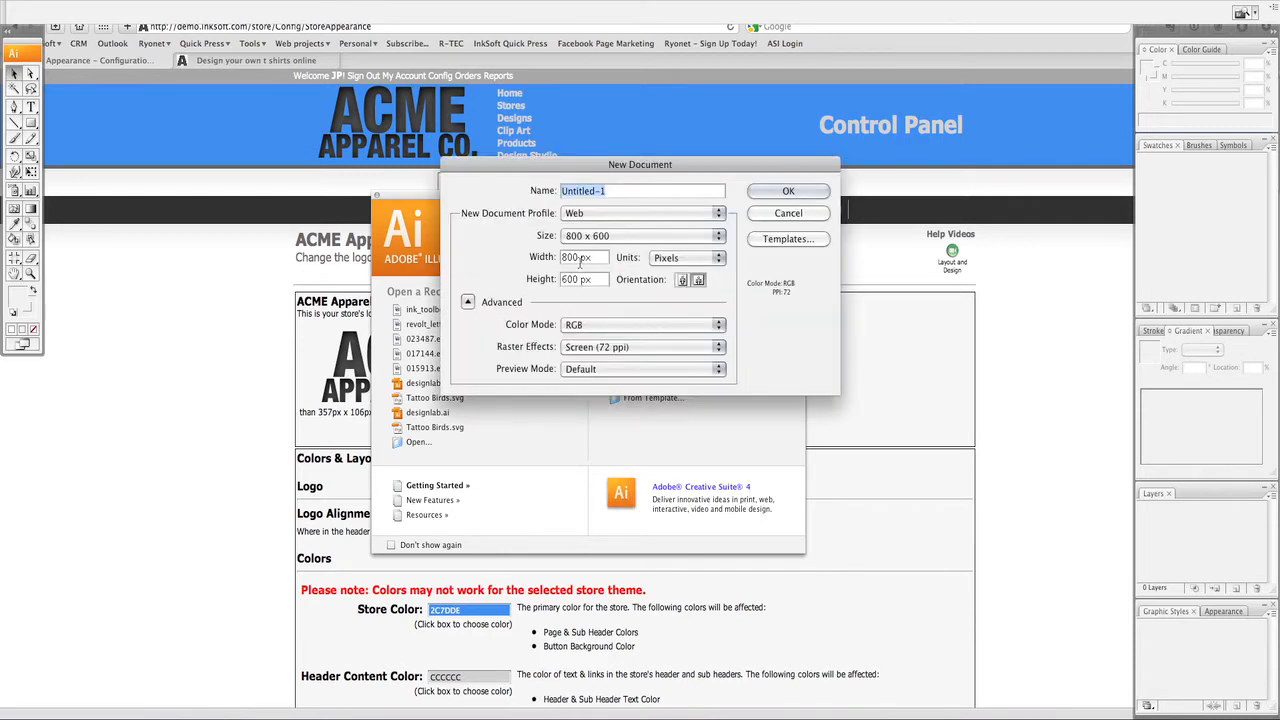
key("Tab")
type("3")
key("Tab")
type("1000")
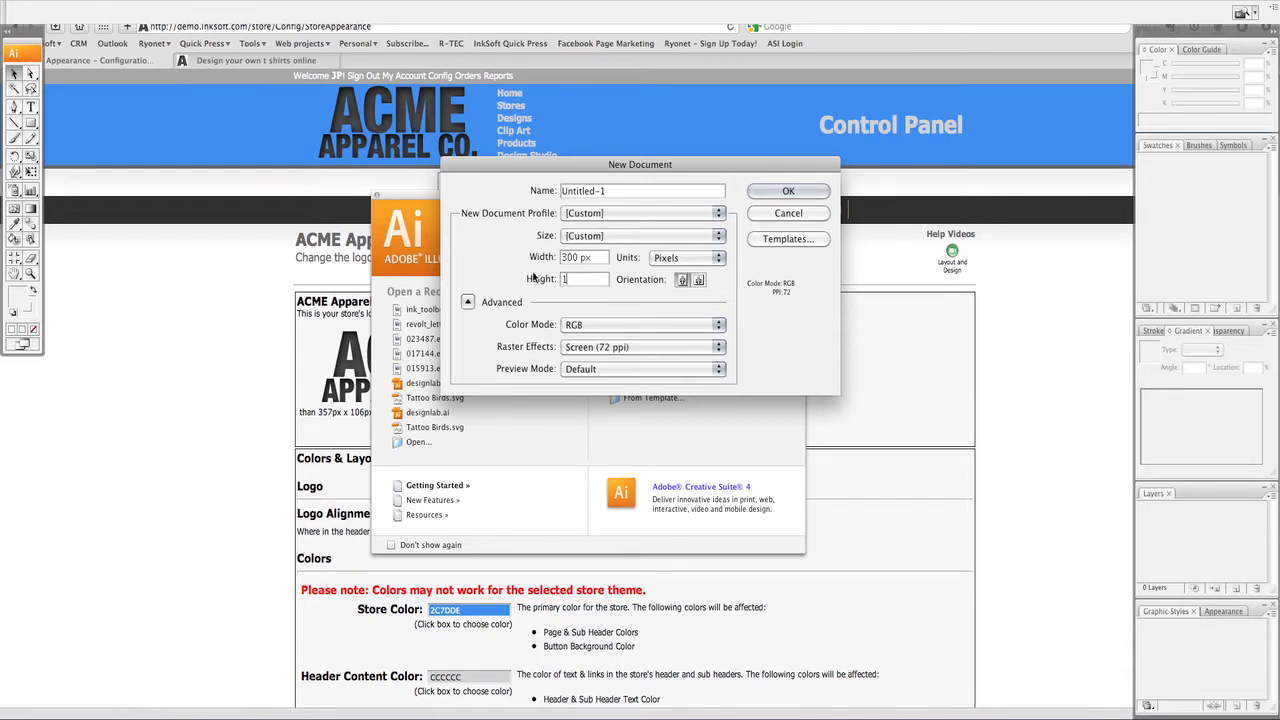
left_click(777, 196)
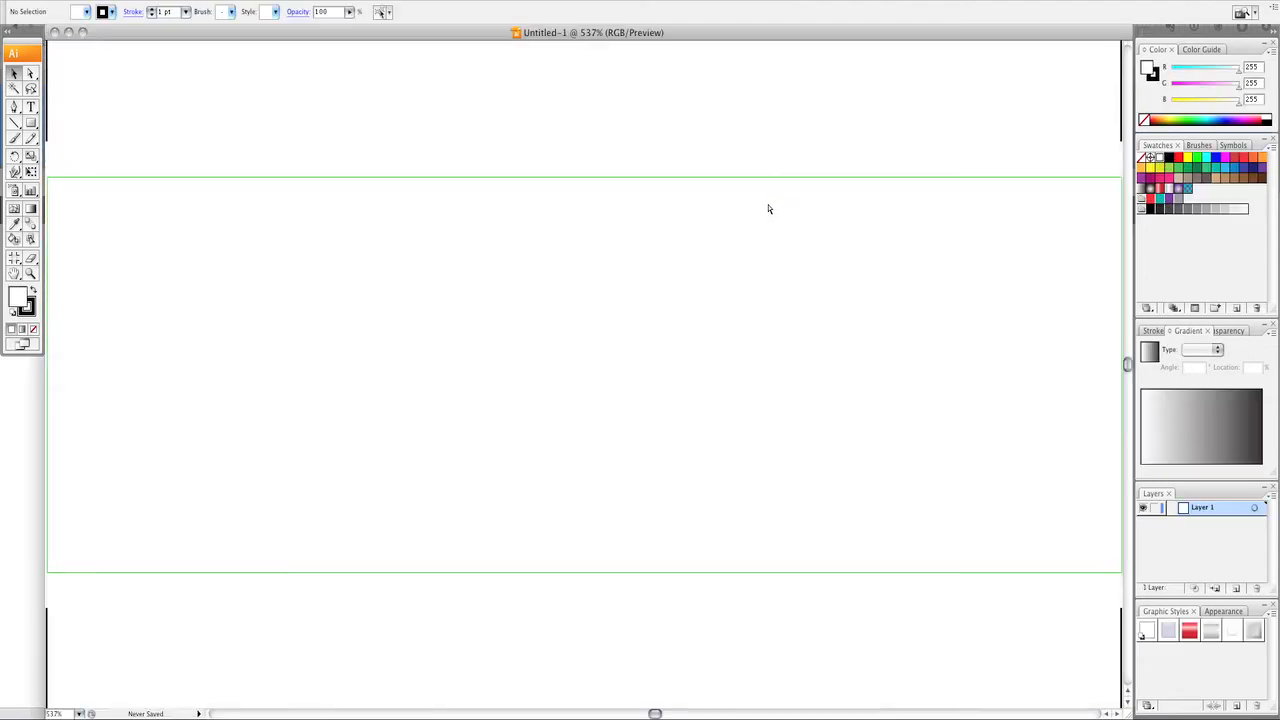
key("super+minus")
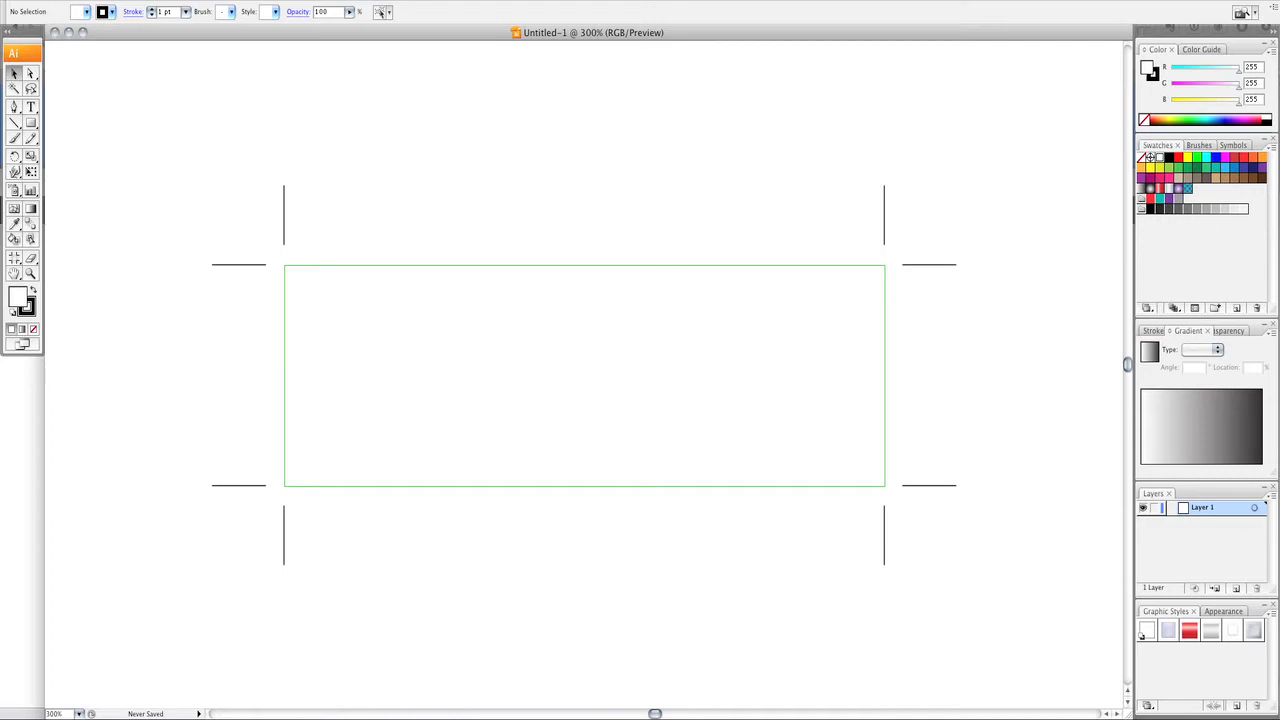
Step: Preview the empty artboard as a transparent PNG-24 in Save for Web & Devices and leave without saving
left_click(104, 1)
left_click(159, 197)
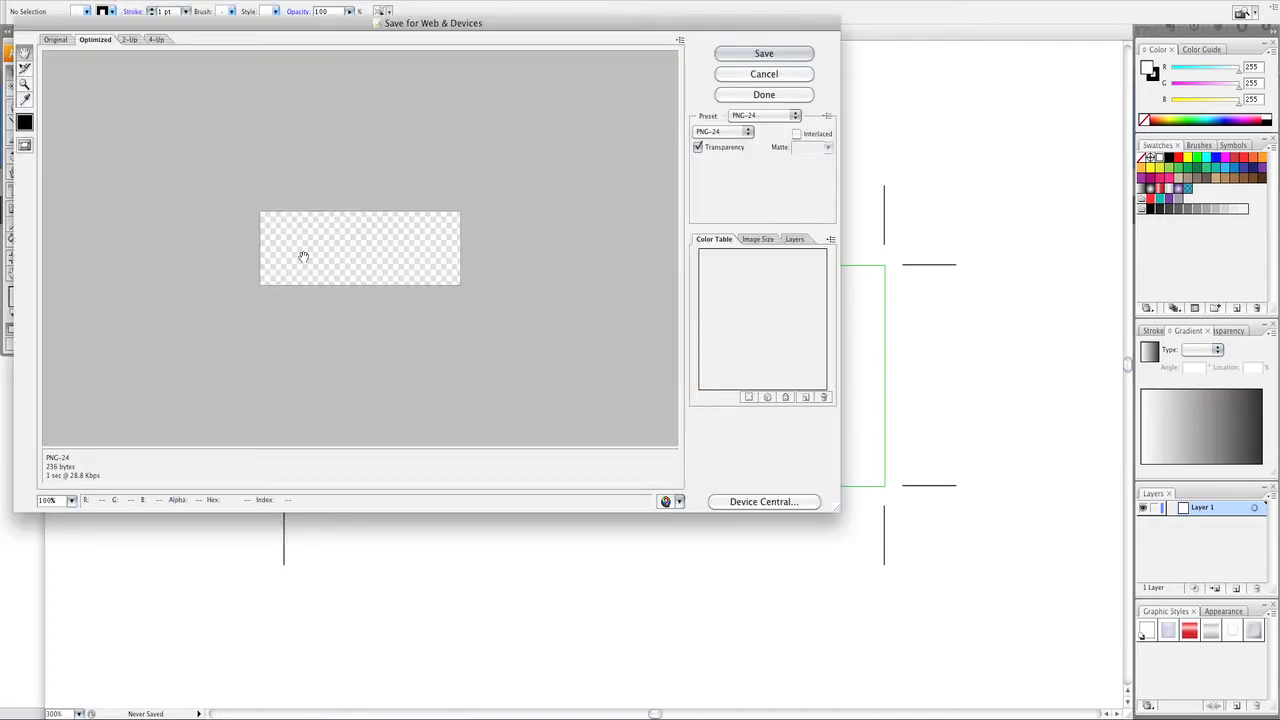
left_click(731, 77)
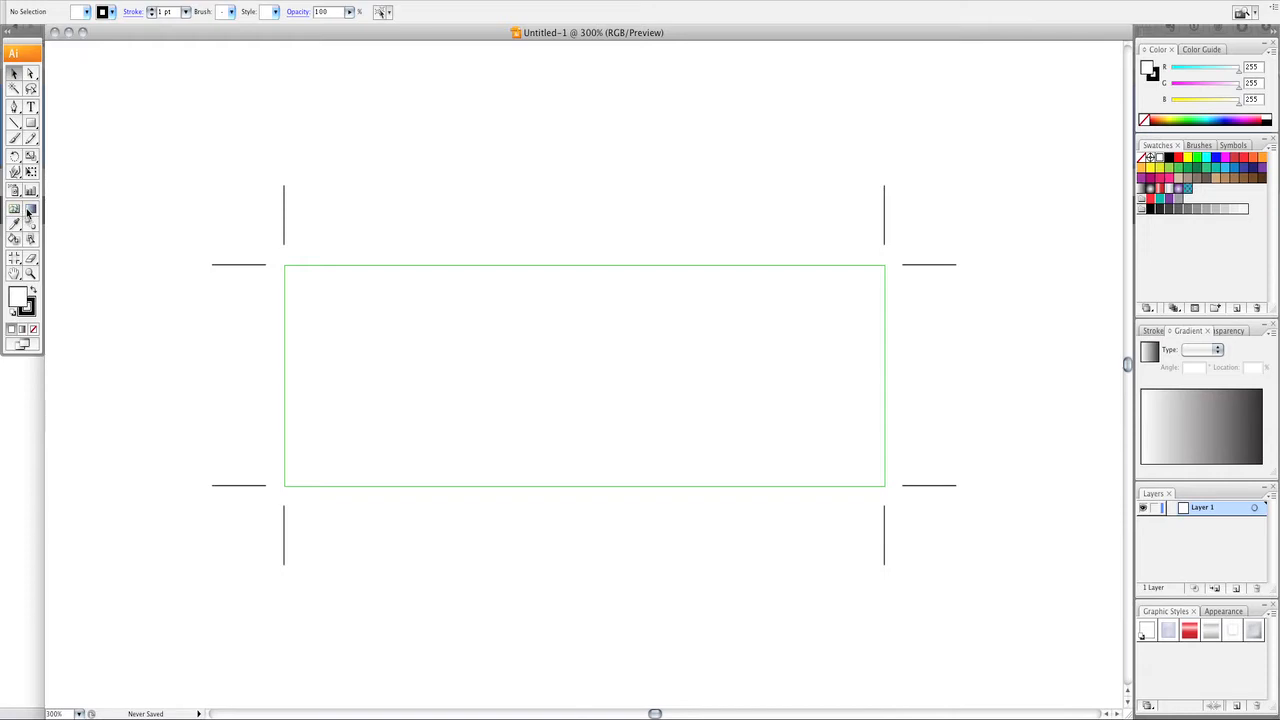
Step: Draw an orange-filled rectangle about 248 by 167 px and place it over the artboard's right part, extending past its top, right and bottom edges
left_click(30, 121)
left_click_drag(436, 244, 932, 613)
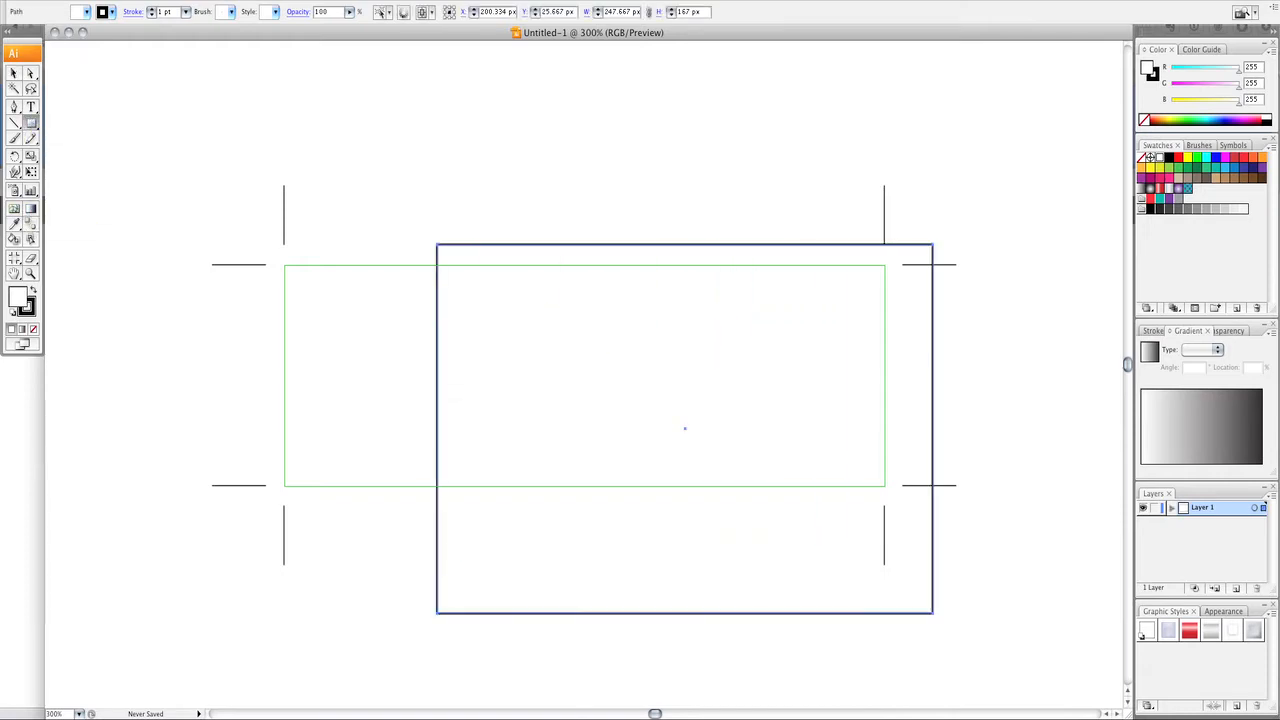
left_click(1180, 117)
left_click(14, 73)
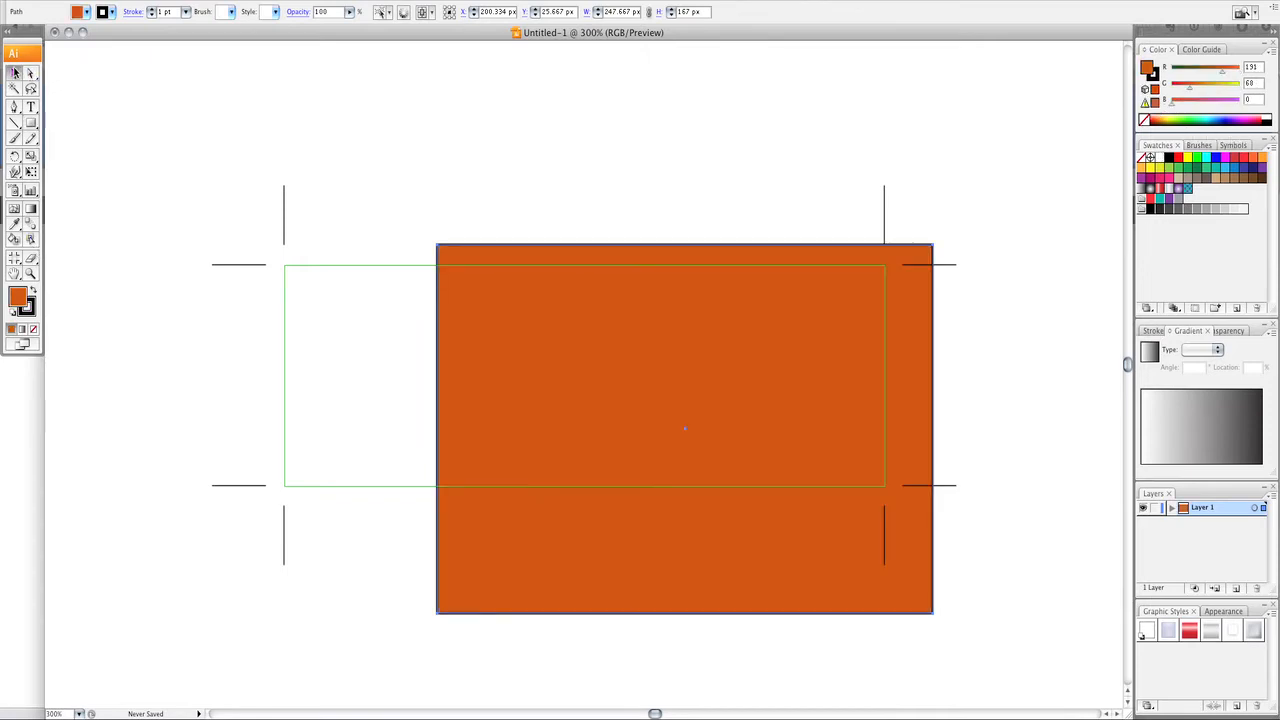
left_click(153, 110)
left_click_drag(519, 332, 585, 283)
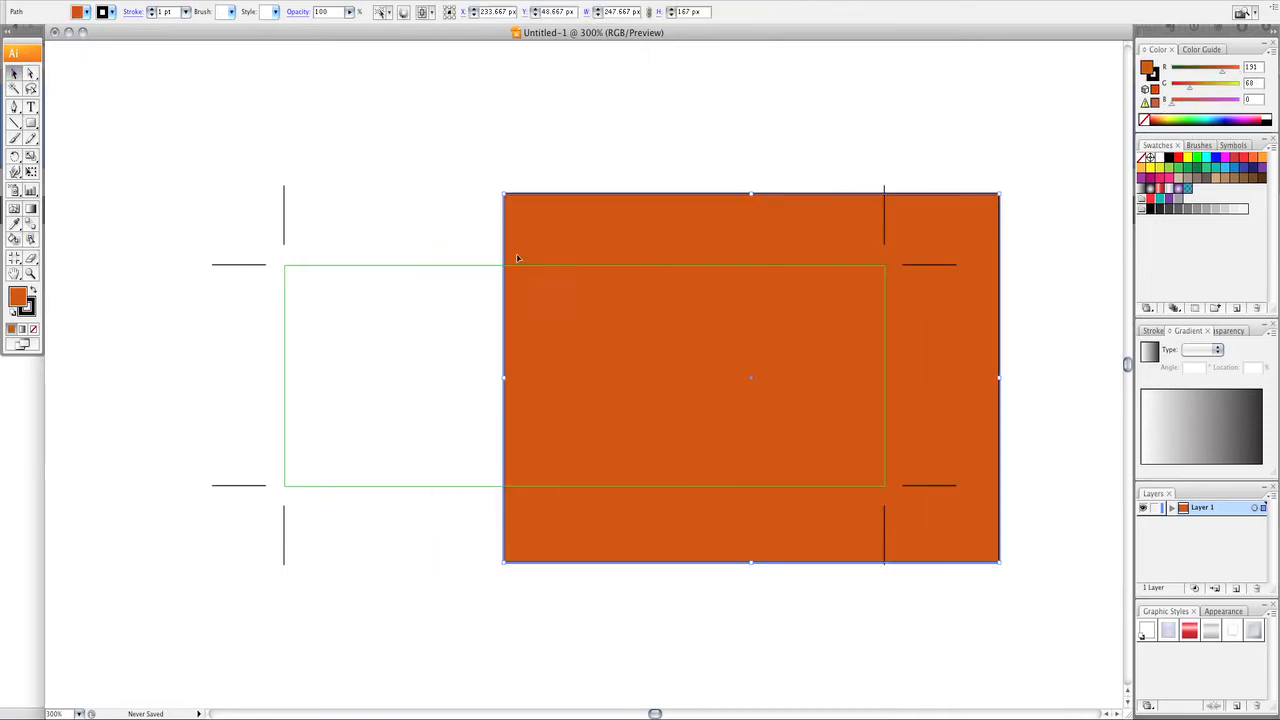
Step: Compare the artboard's export as PNG-24 and as JPEG High in Save for Web & Devices, leaving without saving
left_click(101, 0)
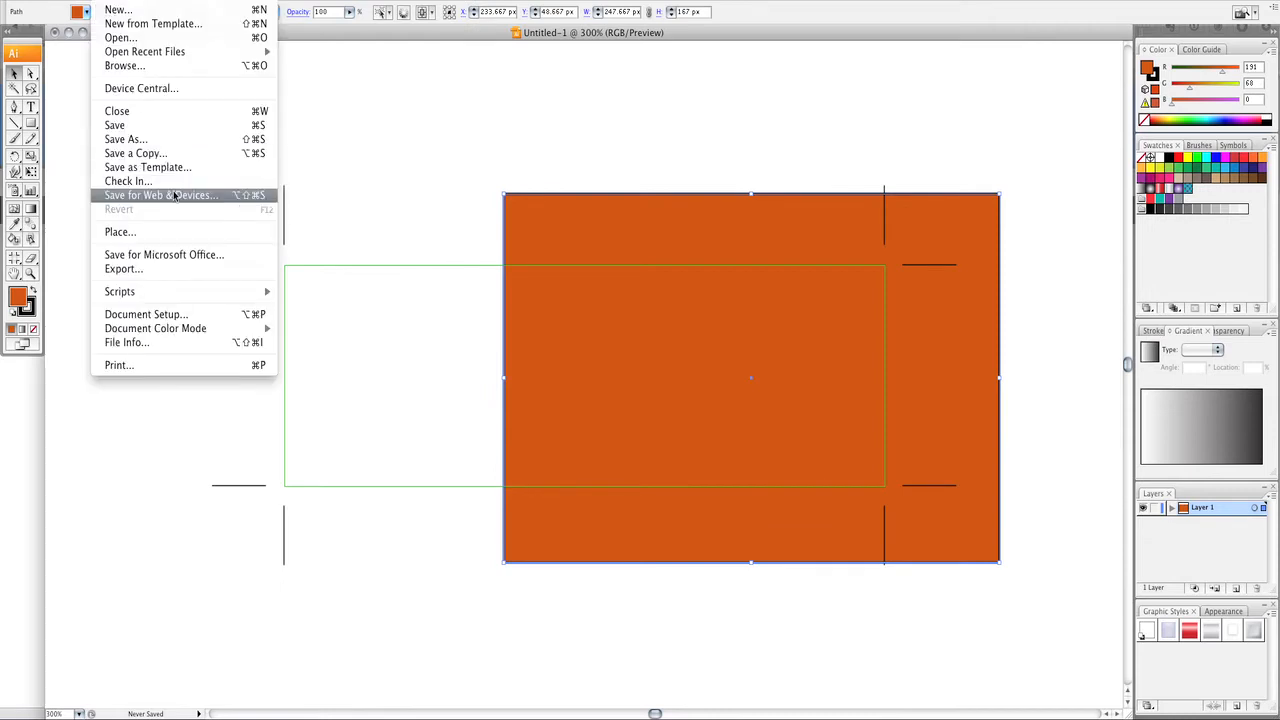
left_click(205, 198)
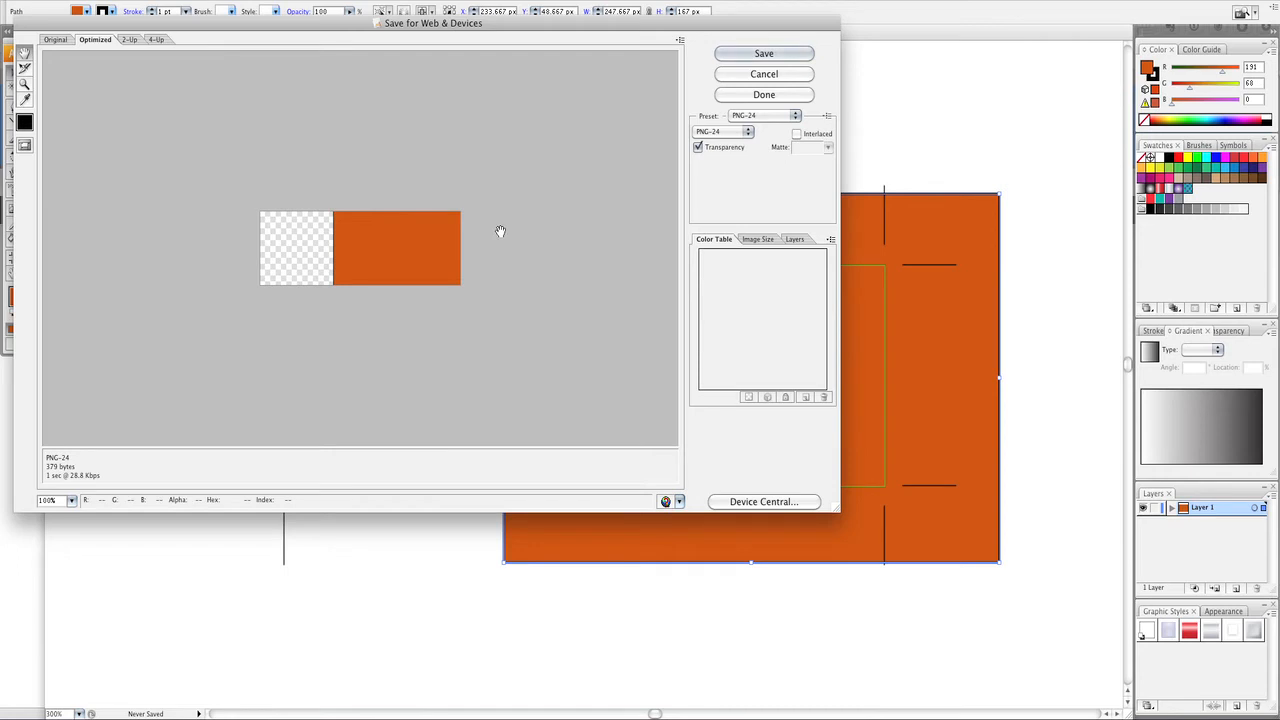
left_click(24, 84)
left_click_drag(263, 188, 490, 316)
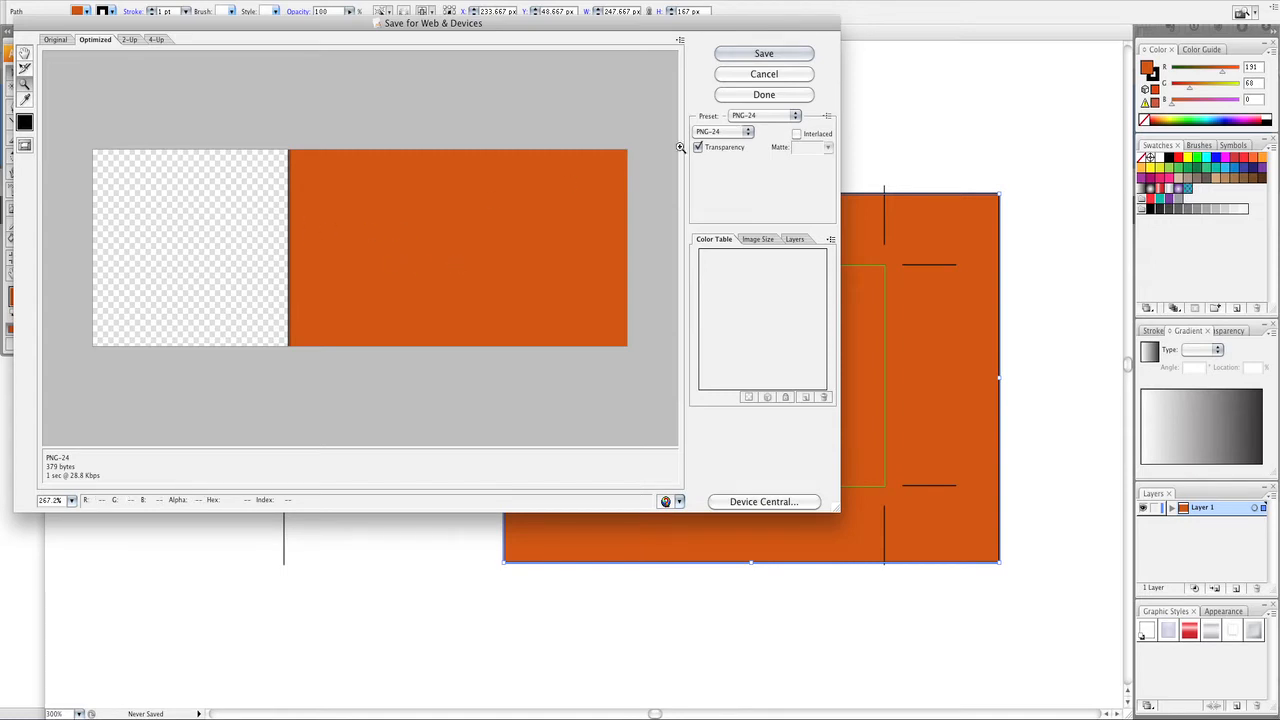
left_click(762, 116)
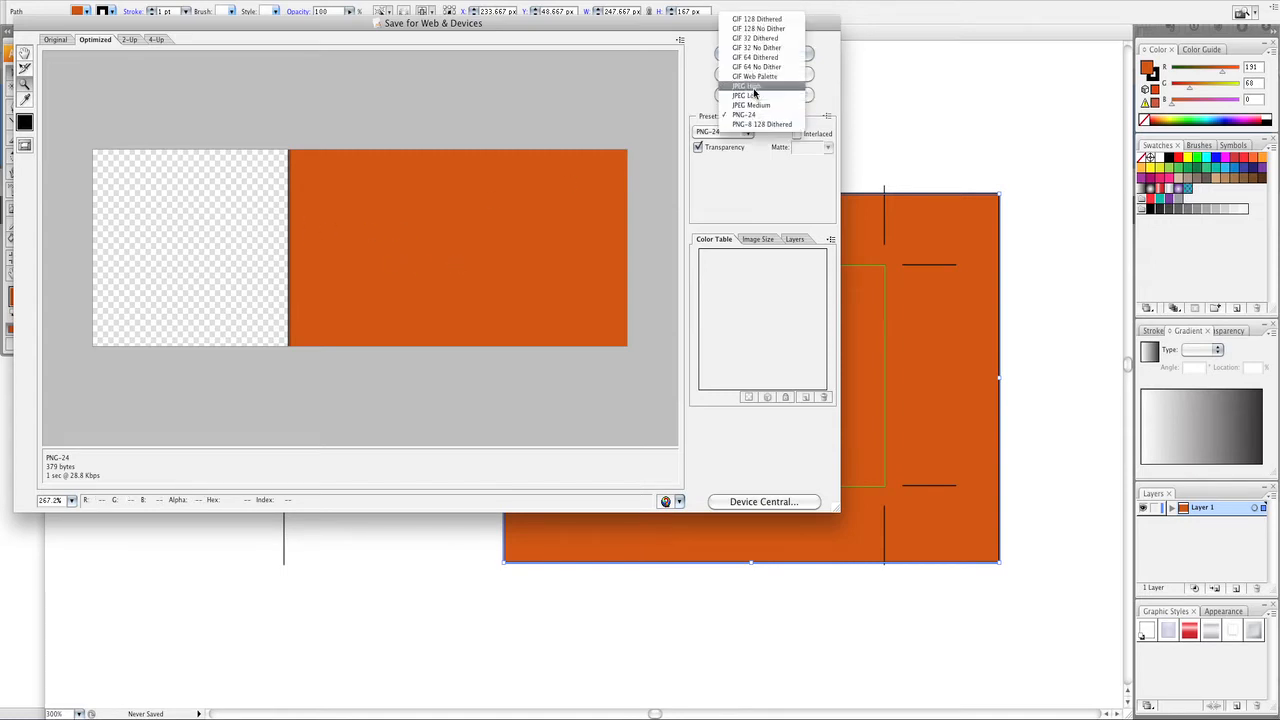
left_click(755, 86)
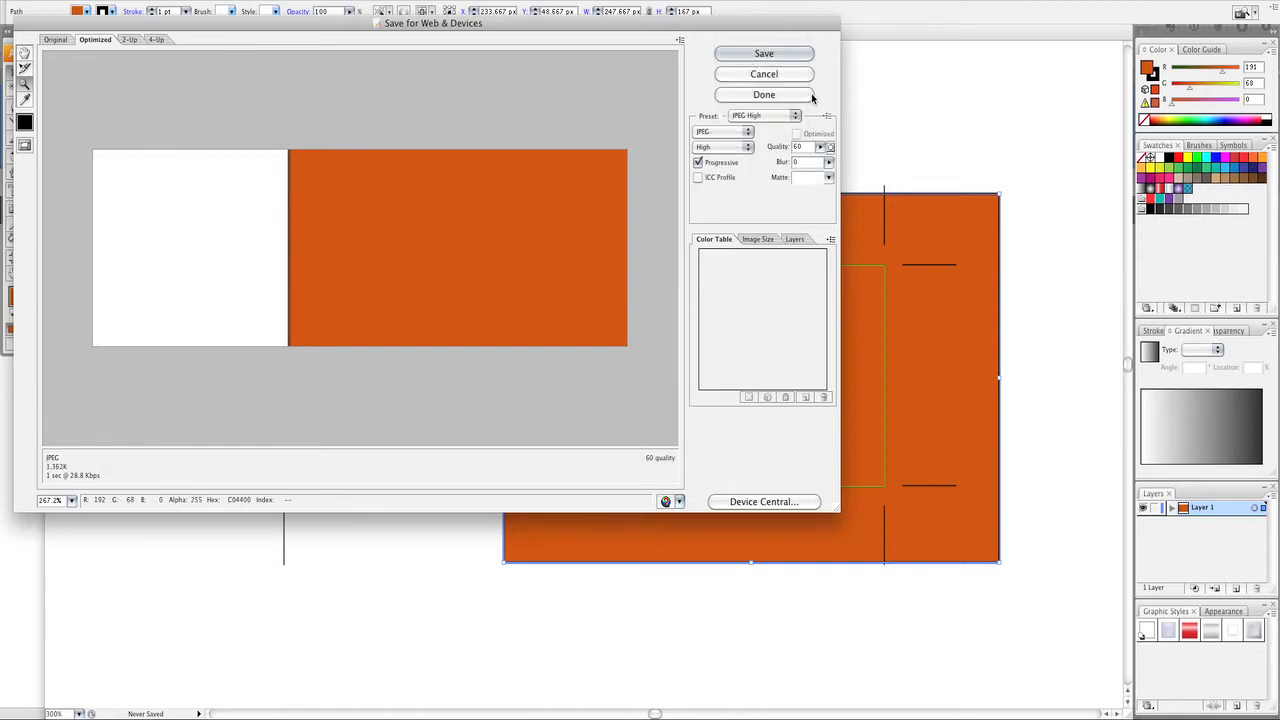
left_click(770, 76)
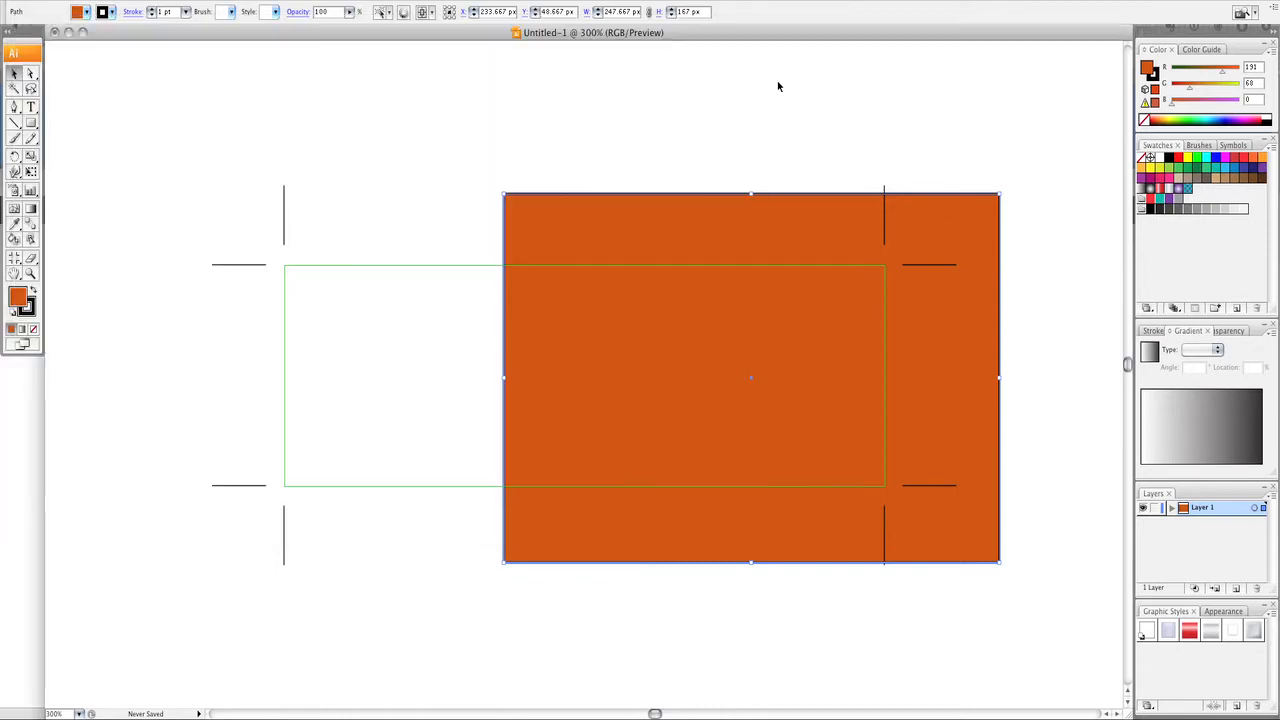
Step: Close the Illustrator document without saving and switch back to the store's Layout & Design page in the browser
left_click(54, 32)
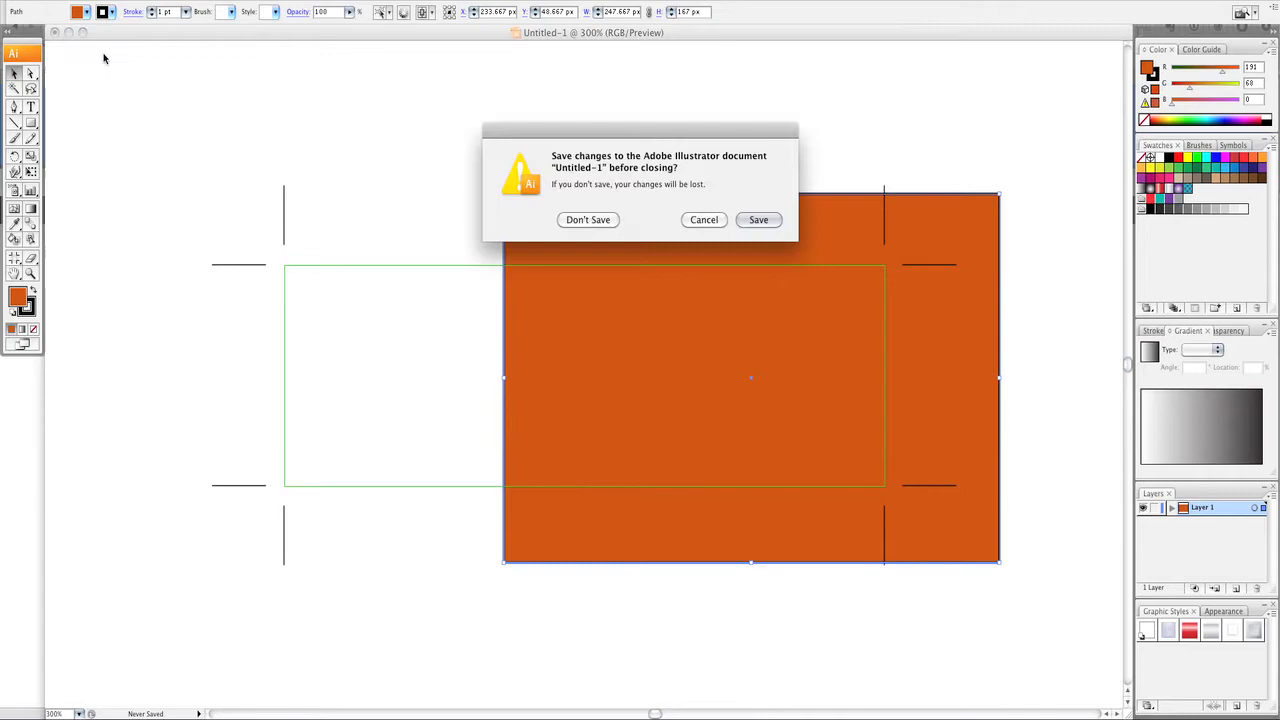
left_click(591, 218)
left_click(849, 279)
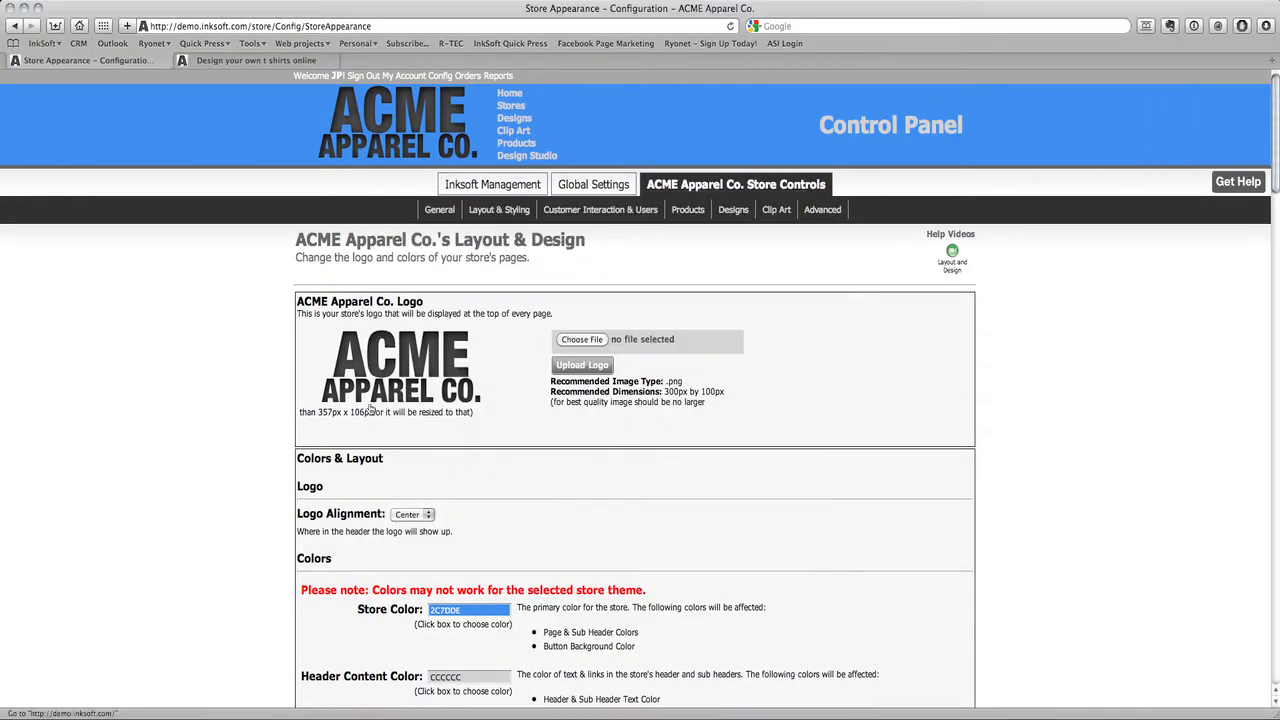
Step: Check the available Logo Alignment options and keep Center selected
scroll(620, 454, "down", 3)
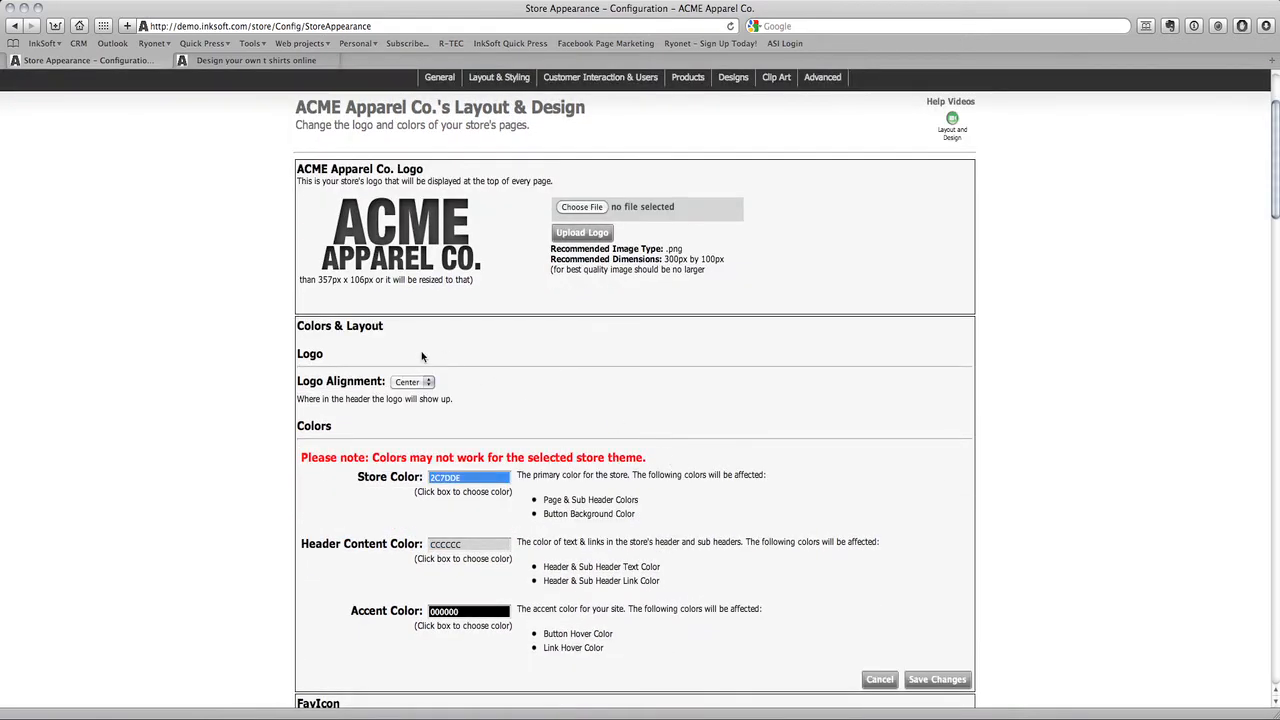
left_click(405, 384)
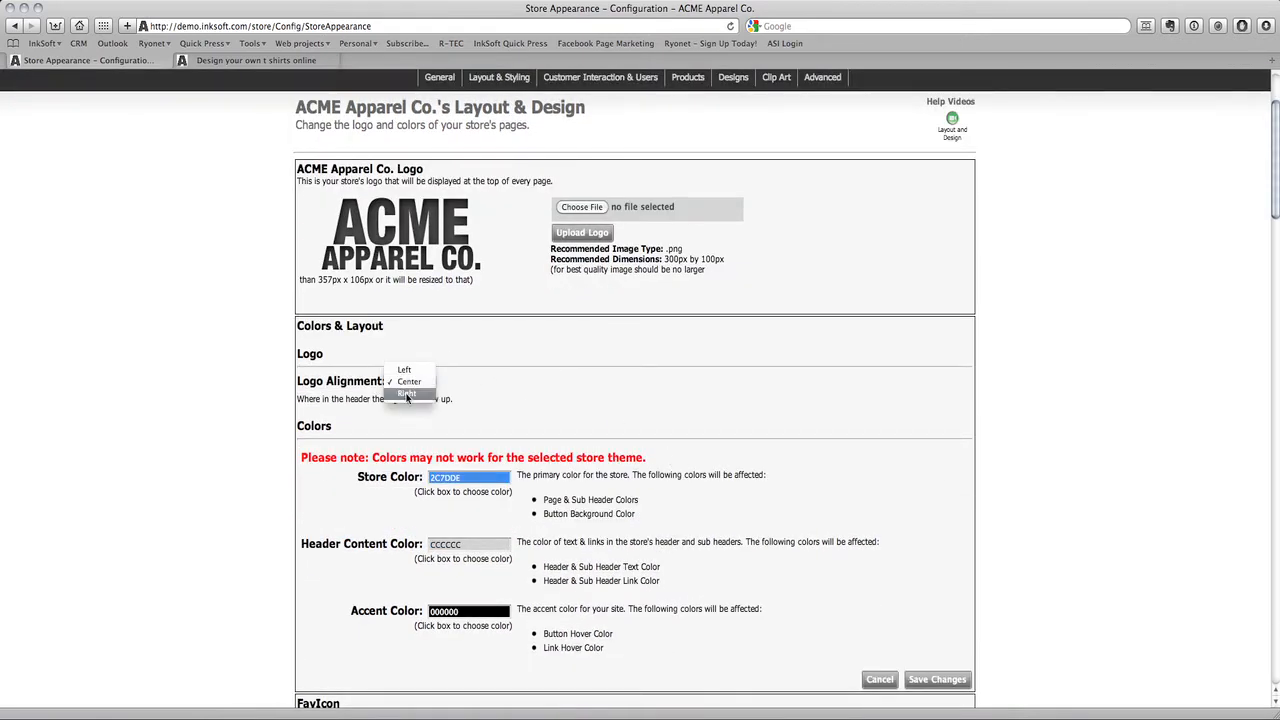
left_click(424, 381)
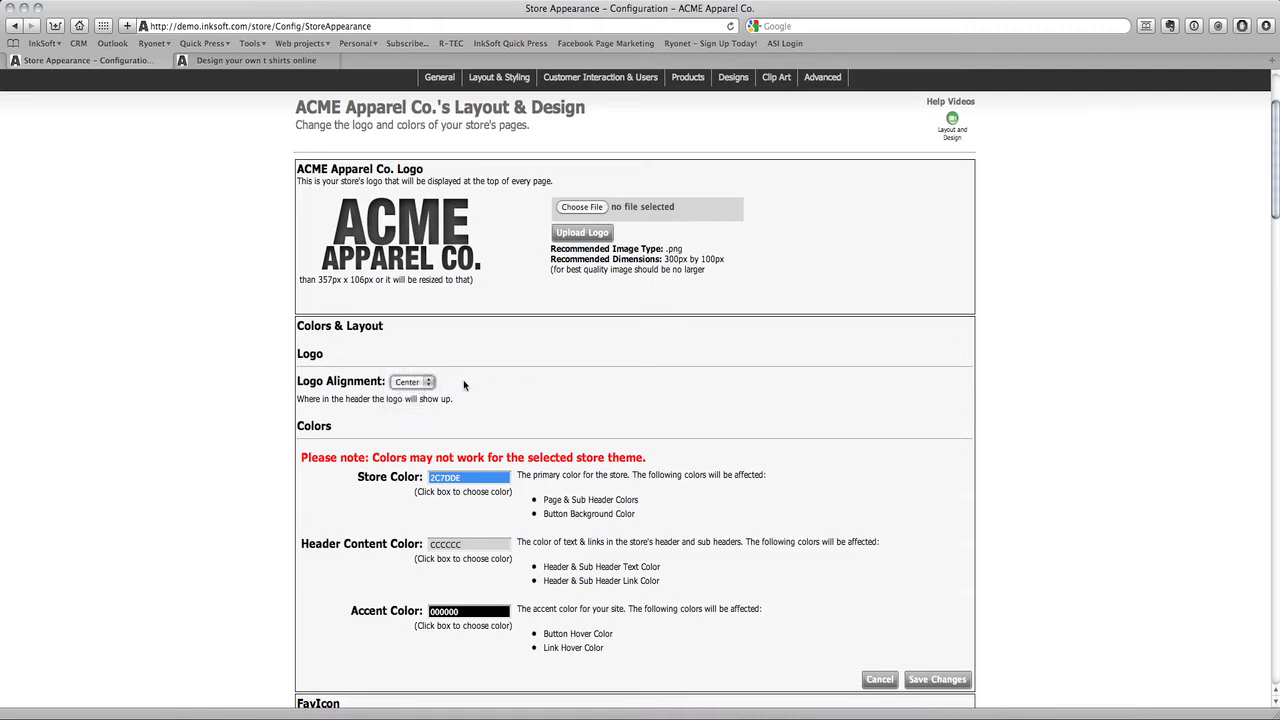
Step: Compare the store's color settings with the colors used on the ACME Apparel Co. storefront page
scroll(480, 390, "down", 3)
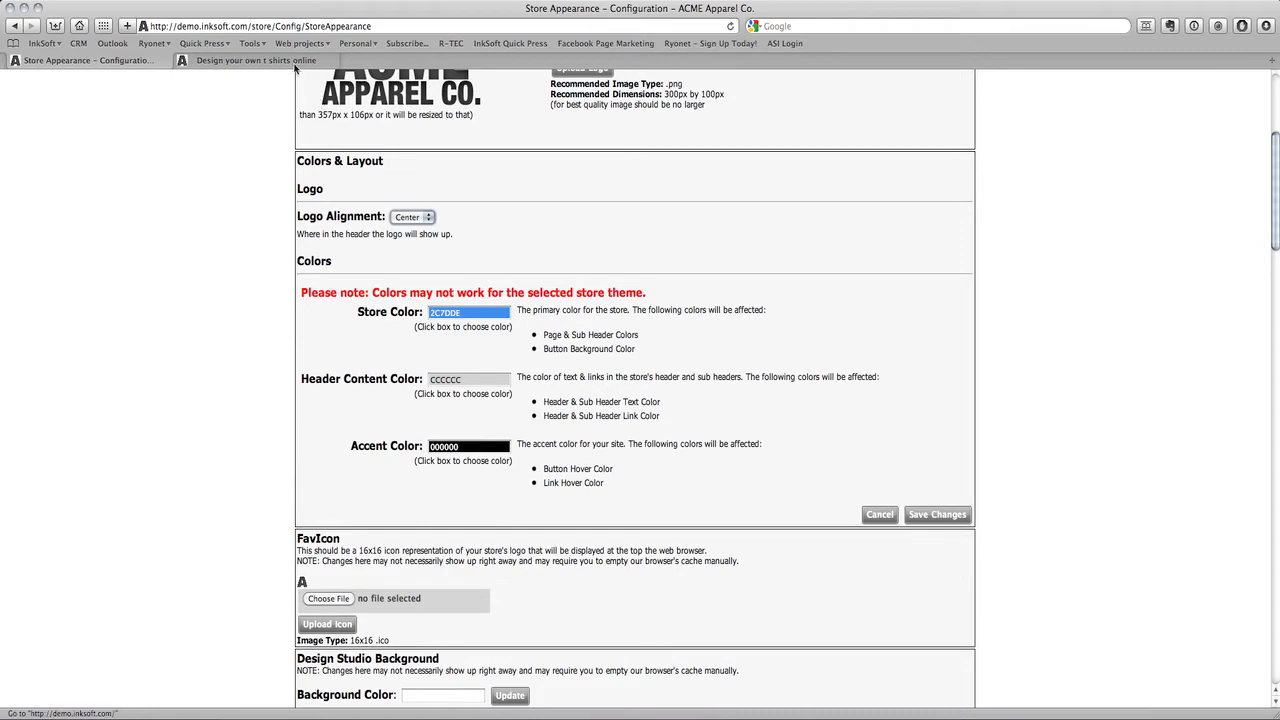
left_click(298, 62)
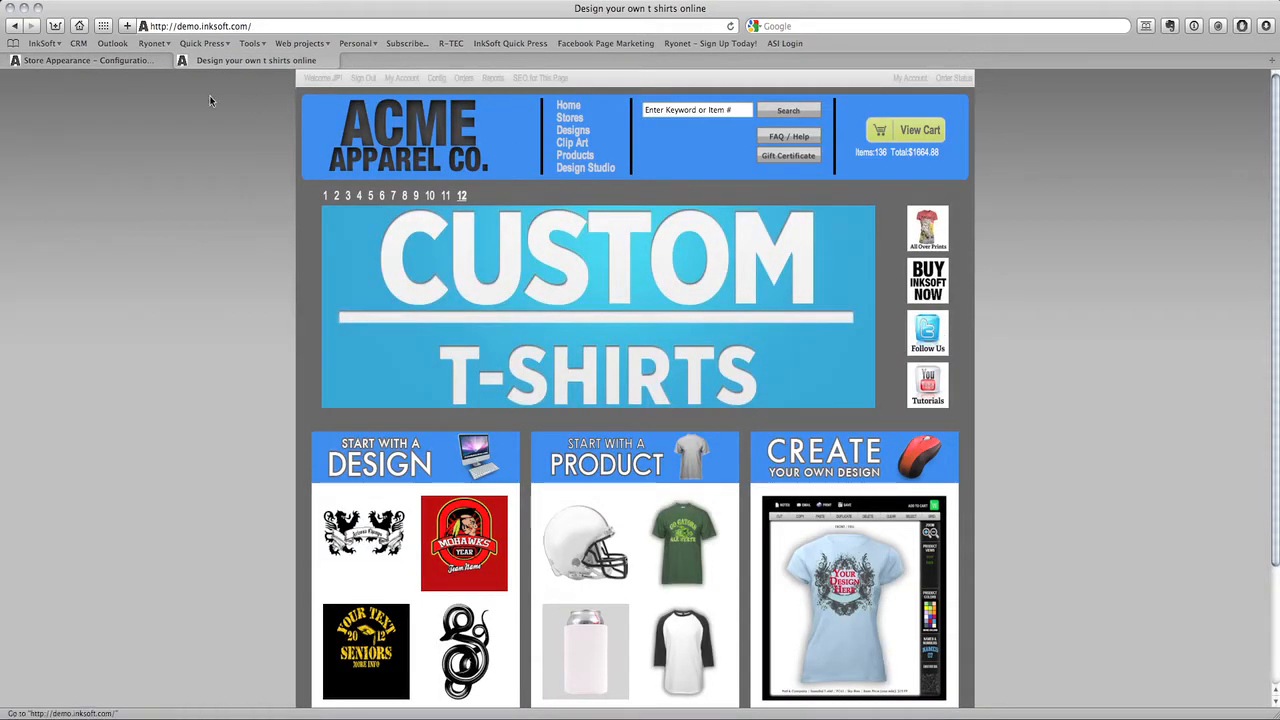
scroll(578, 326, "down", 3)
scroll(581, 339, "up", 3)
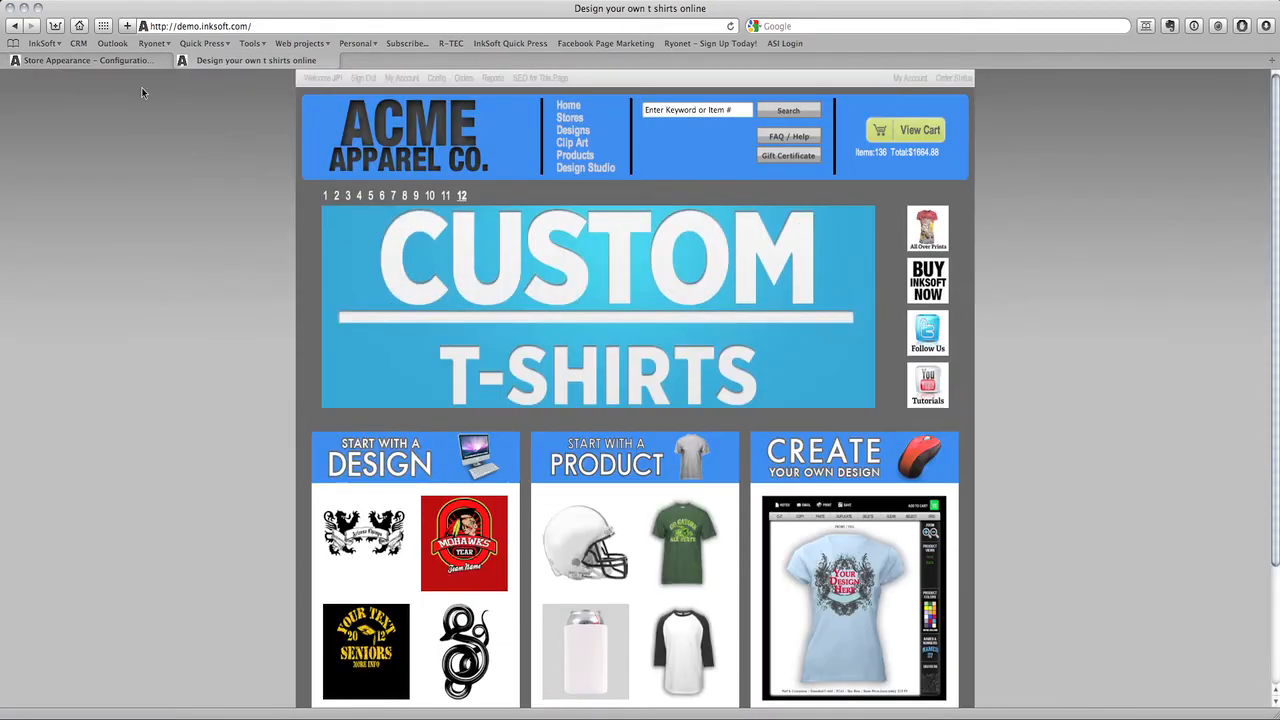
left_click(132, 62)
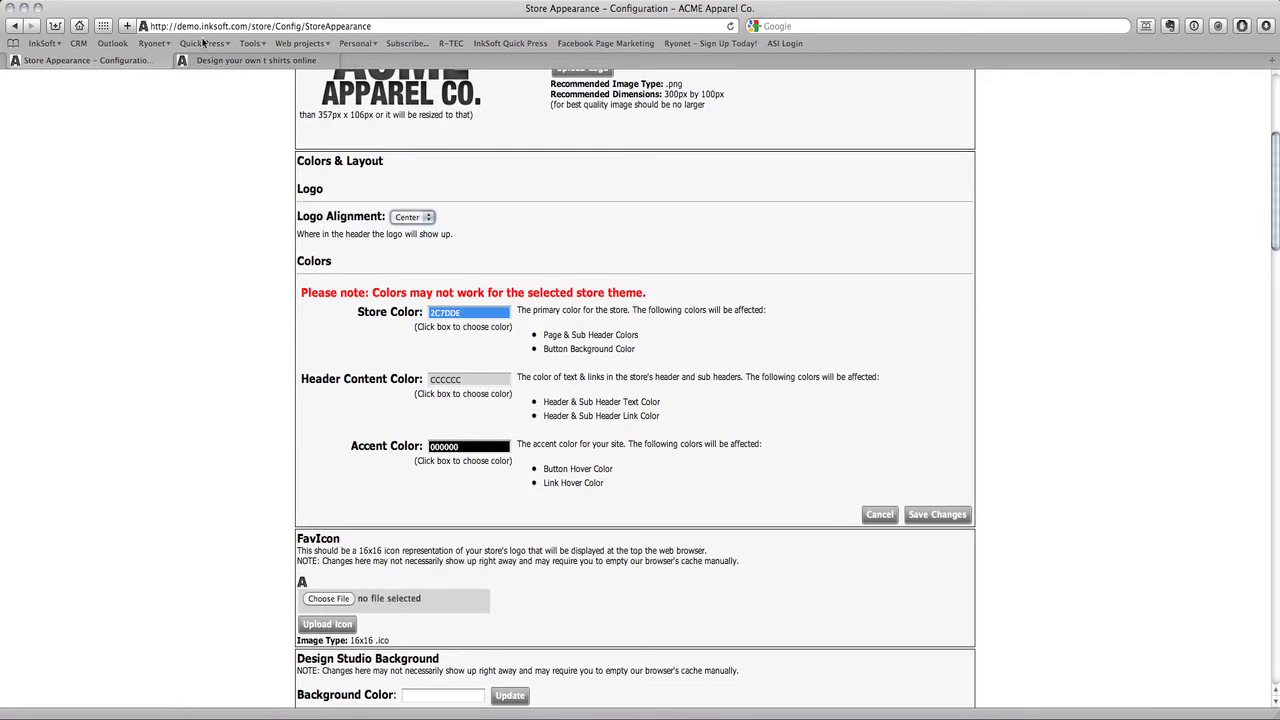
left_click(249, 61)
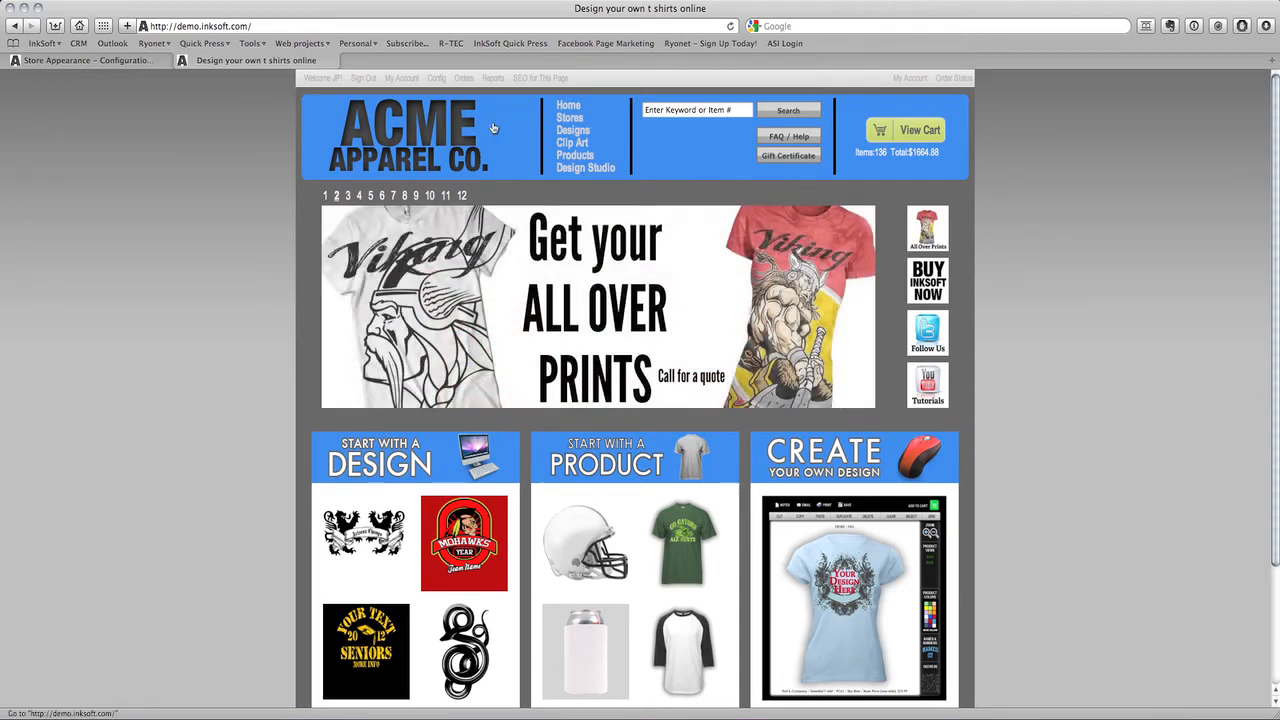
Step: Set the Store Color on the configuration page to the orange C25925 using the color chooser
left_click(118, 61)
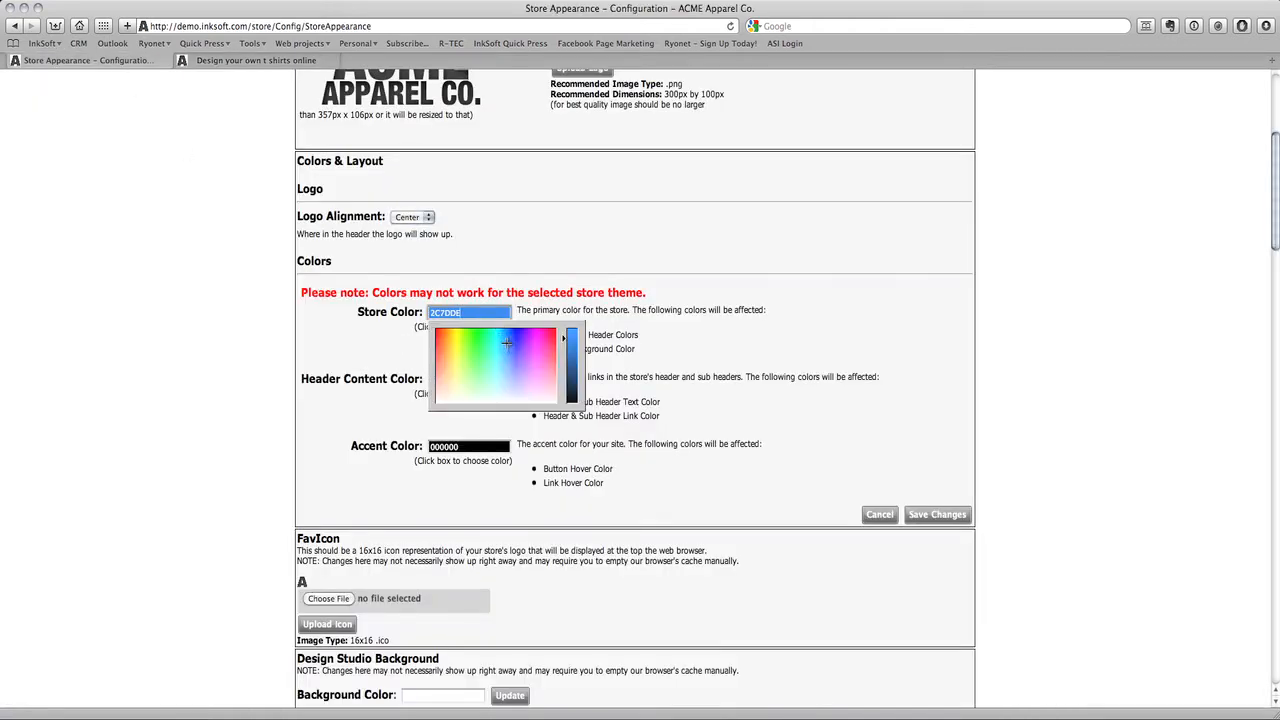
left_click_drag(507, 343, 443, 342)
mouse_move(564, 342)
left_mouse_down()
mouse_move(564, 368)
mouse_move(564, 346)
left_mouse_up()
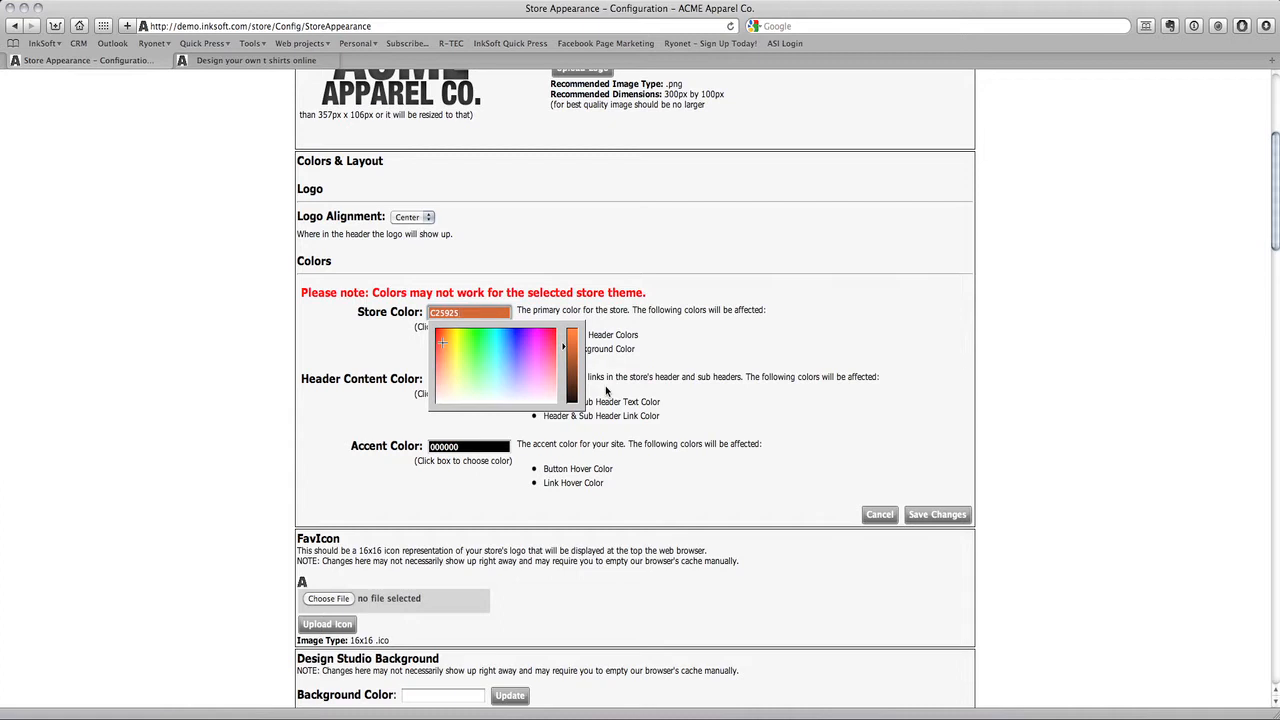
left_click(685, 349)
Step: Switch to Adobe Illustrator and create a new RGB web document of 300 by 100 px
left_click(413, 709)
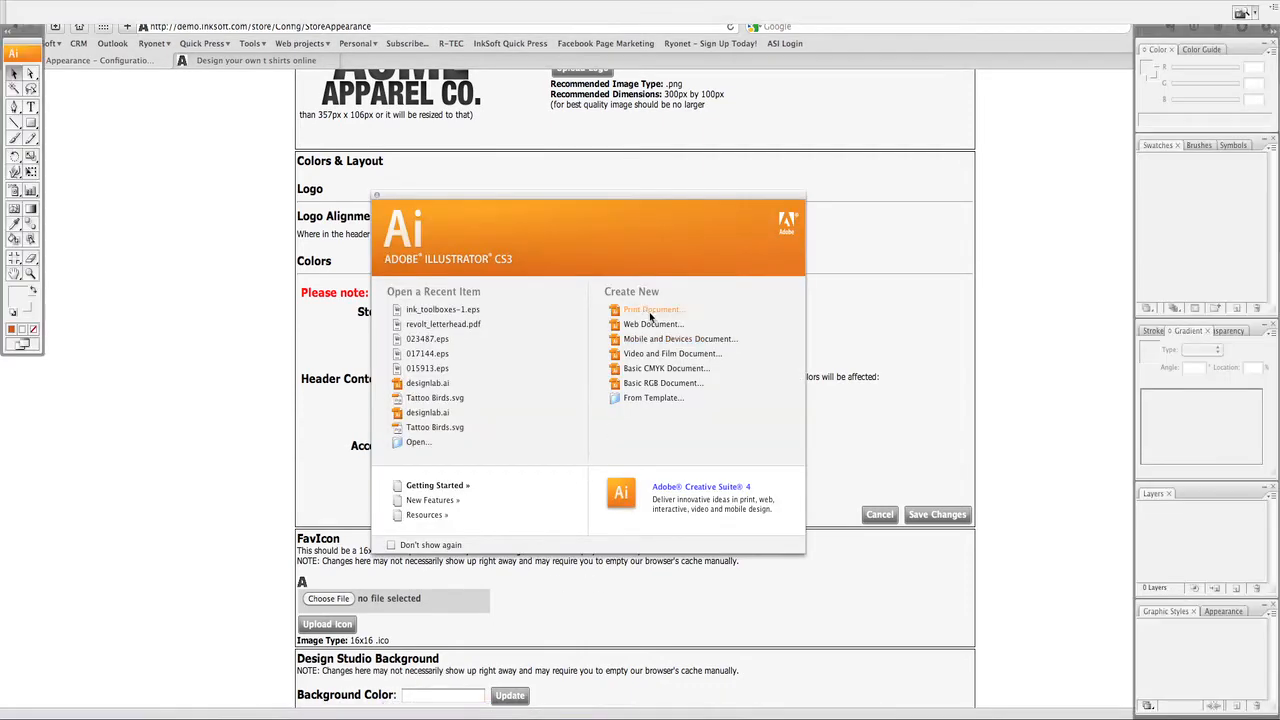
left_click(638, 325)
left_click(758, 194)
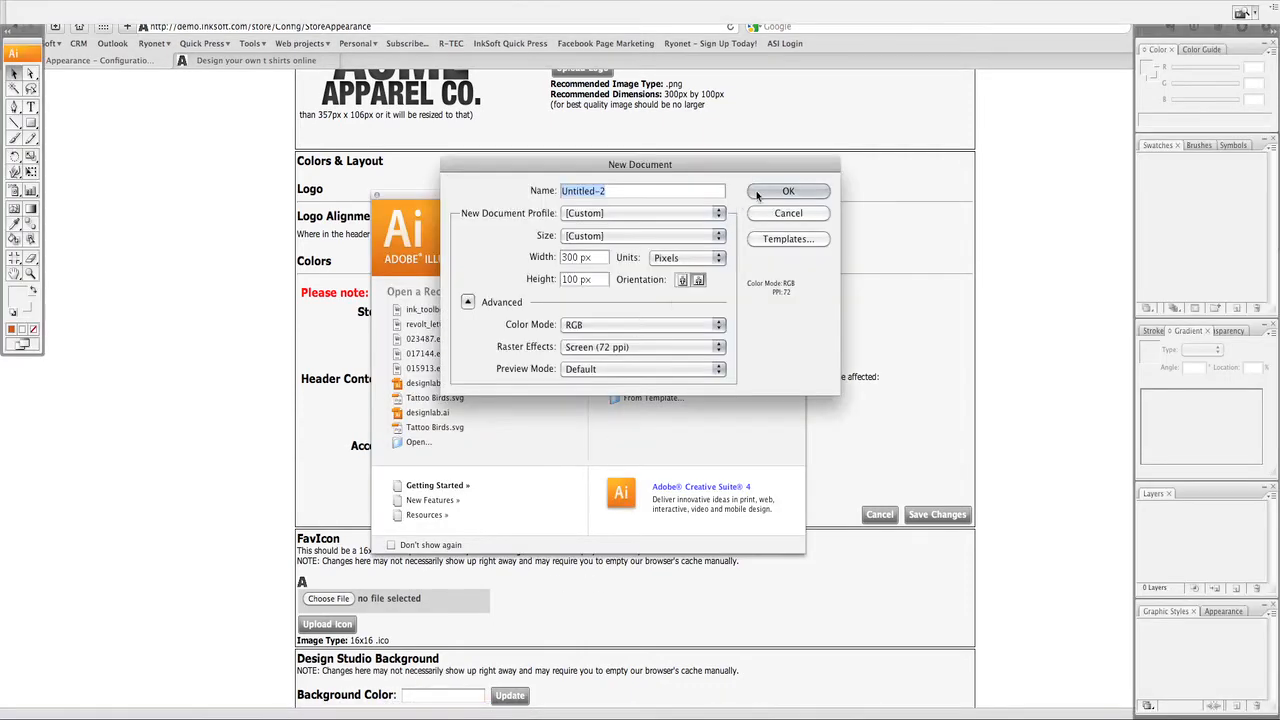
Step: Place Color icon.png from the desktop into the document and position it in the artboard's left half
key("F11")
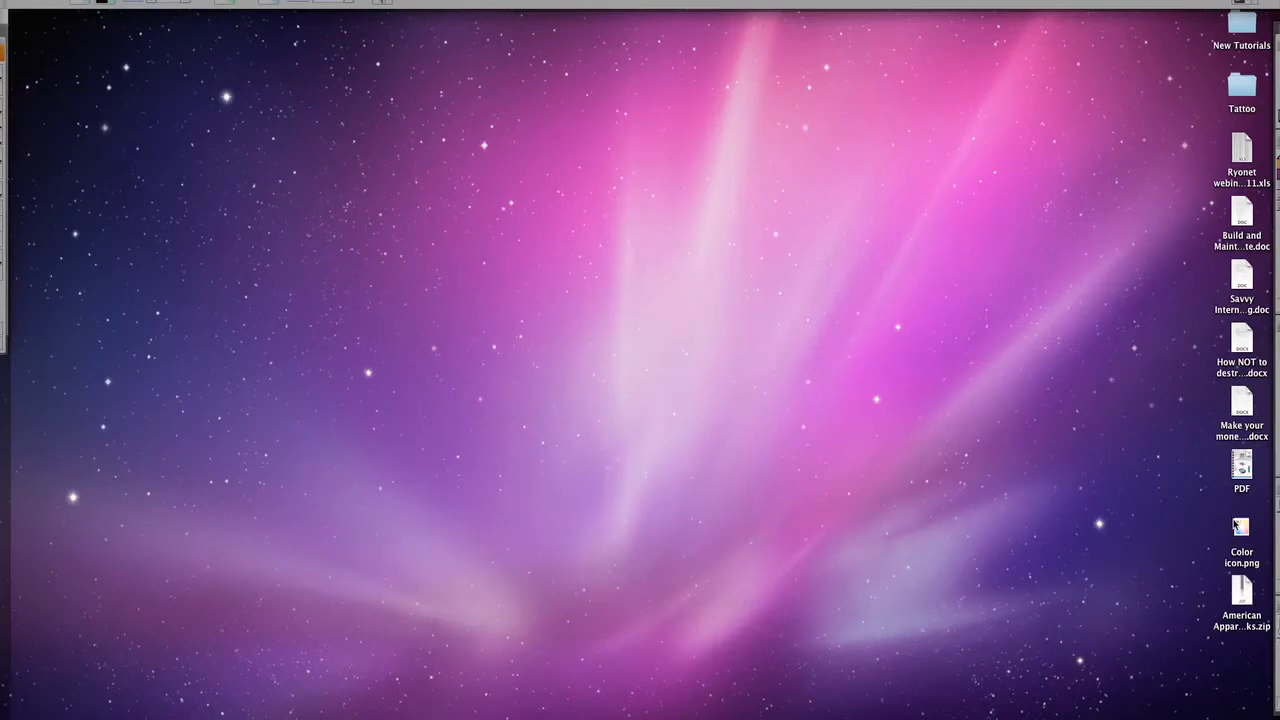
left_click_drag(1241, 530, 601, 348)
left_click_drag(720, 477, 443, 342)
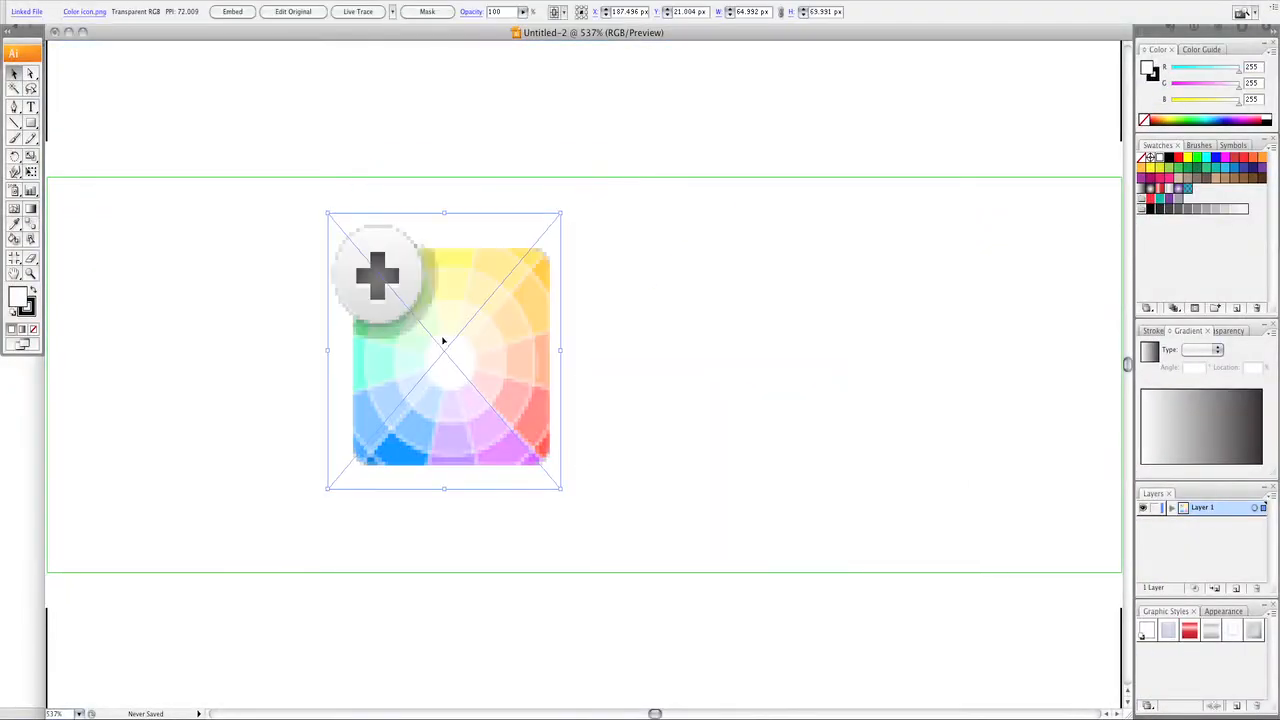
Step: Sample the dark blue at the color icon's lower left with the Eyedropper and copy its hex code 0086FF
left_click(15, 227)
left_click(393, 444)
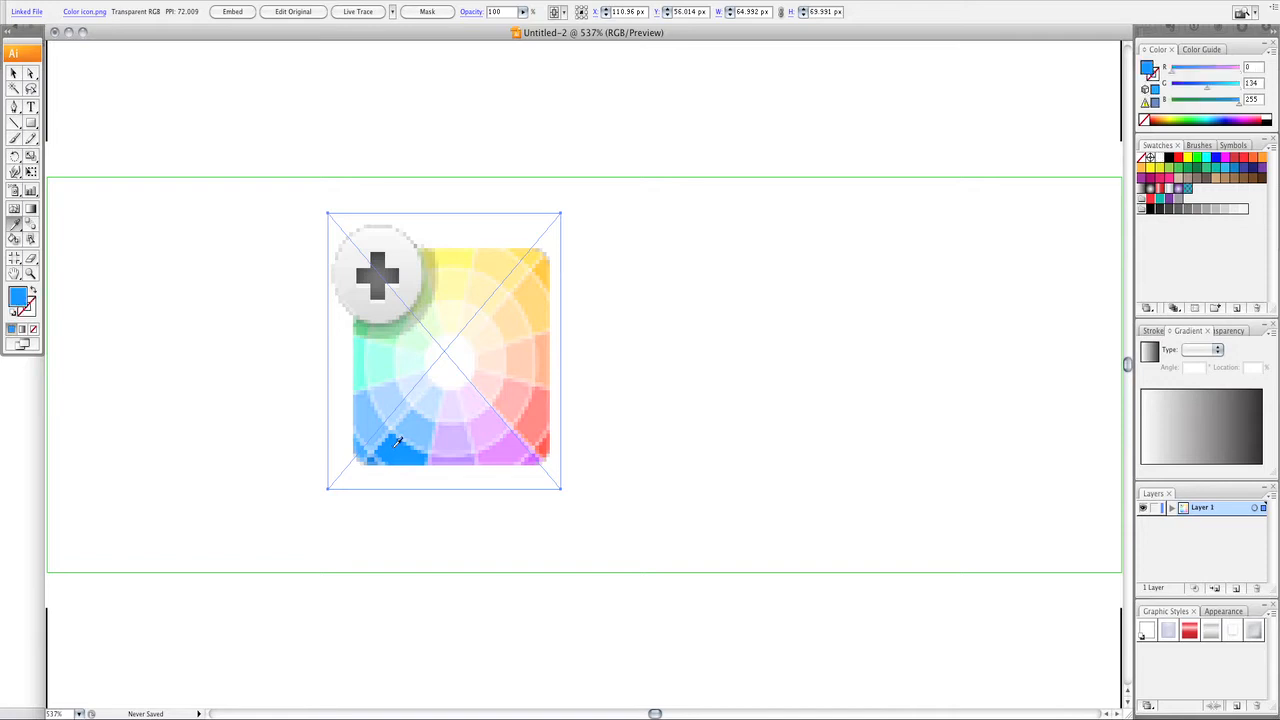
double_click(1149, 68)
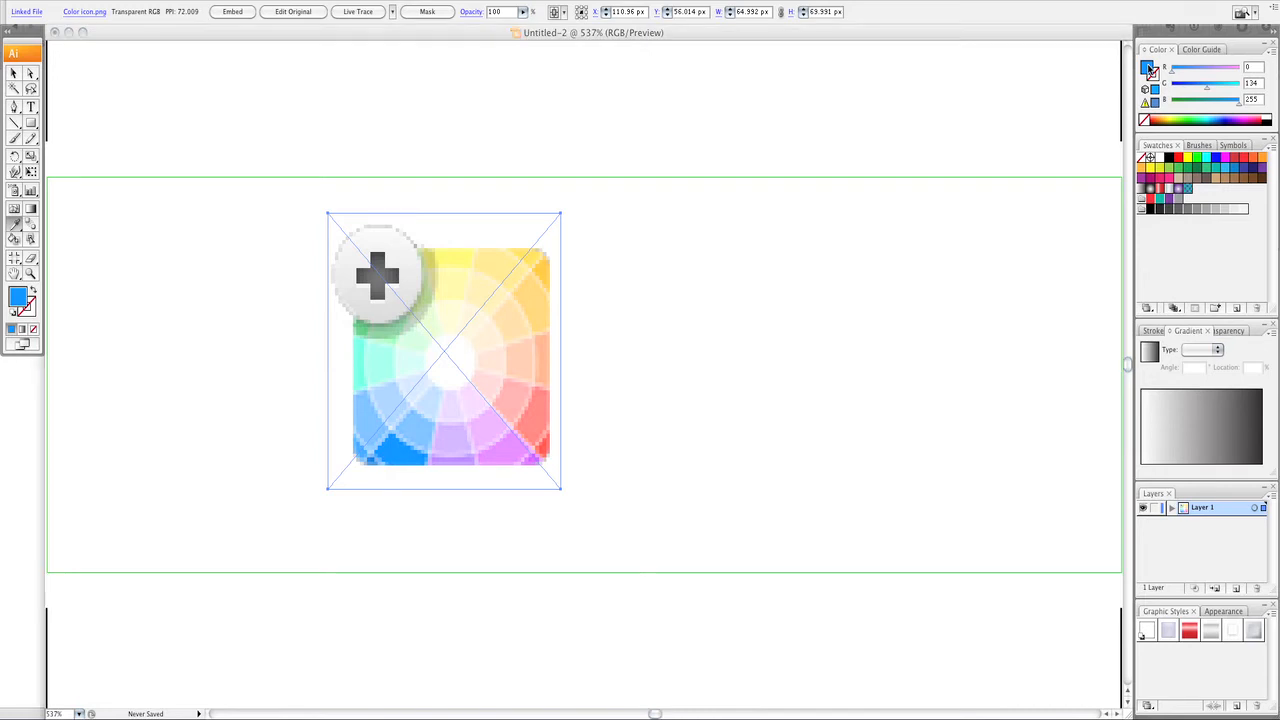
left_click_drag(723, 398, 672, 399)
key("super+c")
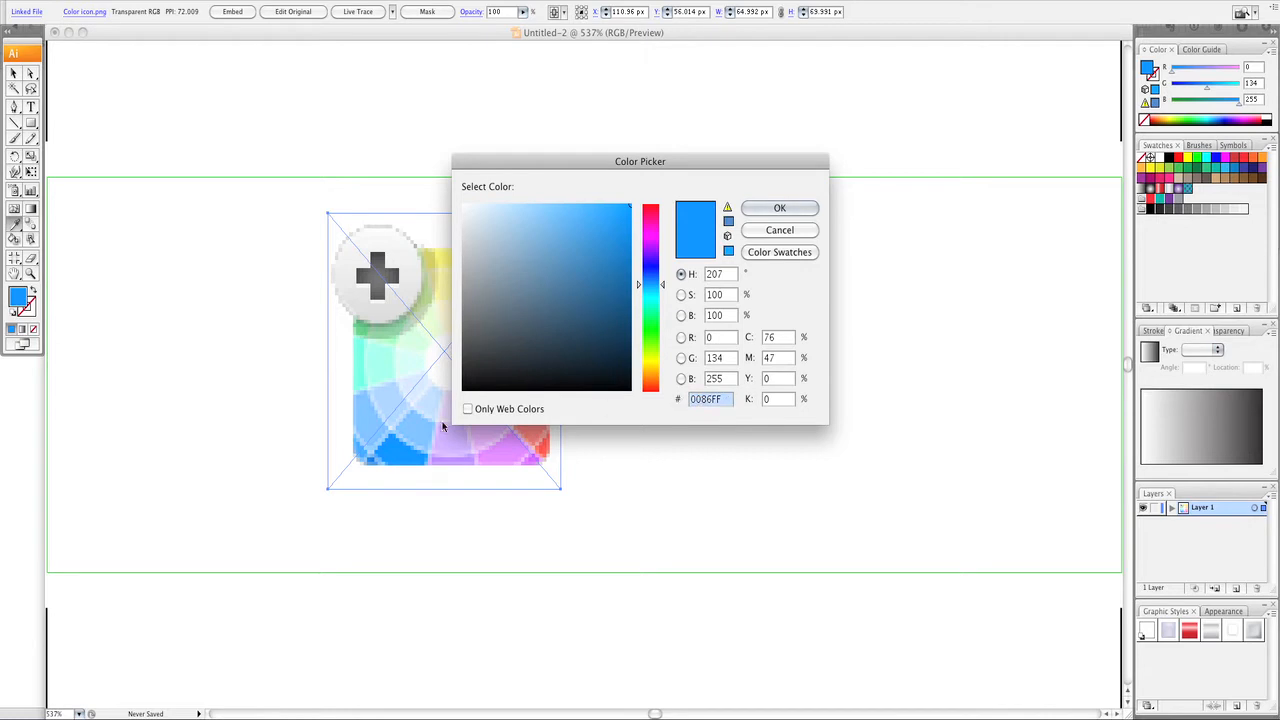
Step: Switch to the browser and set the Store Color to the copied hex value 0086FF
left_click(104, 711)
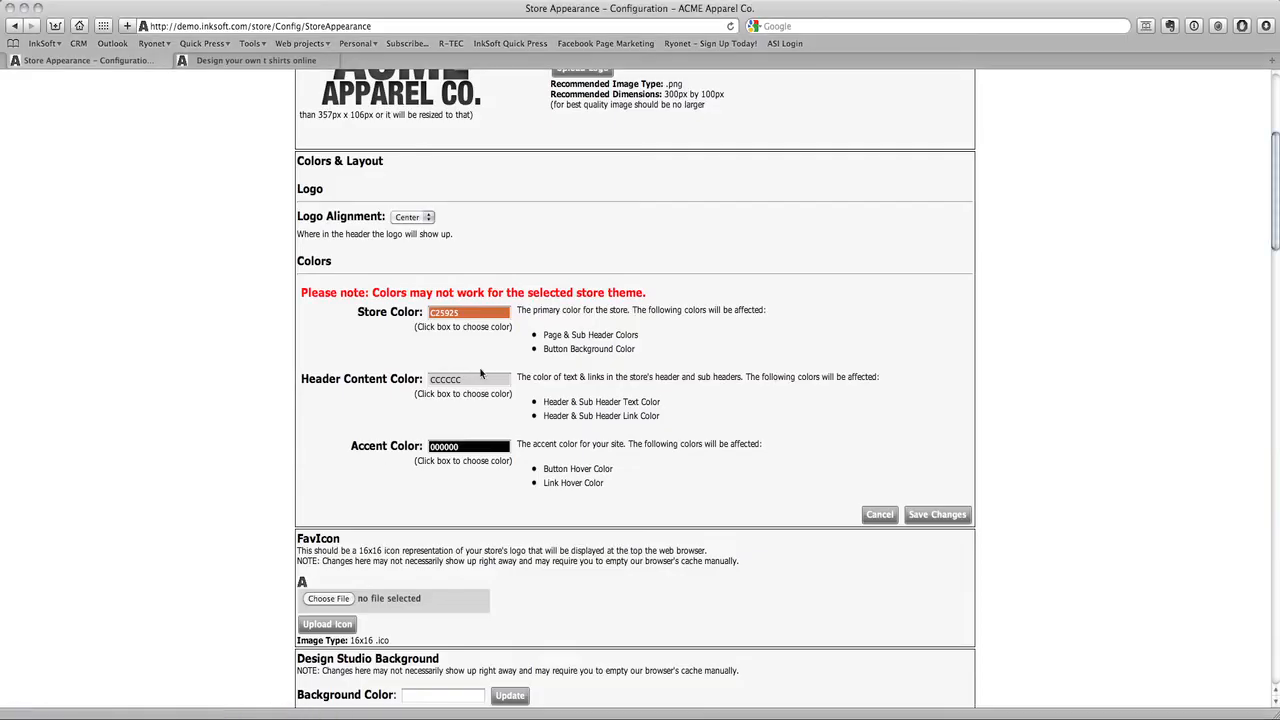
left_click(476, 318)
key("super+v")
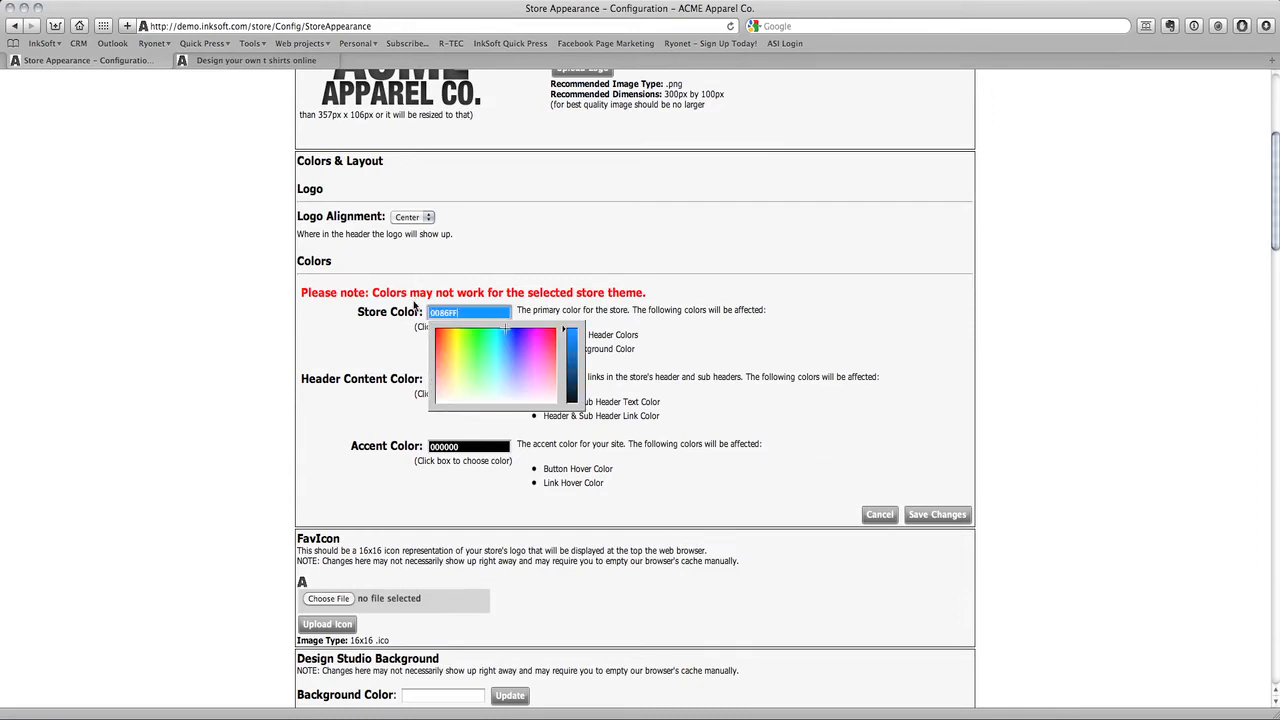
left_click(760, 310)
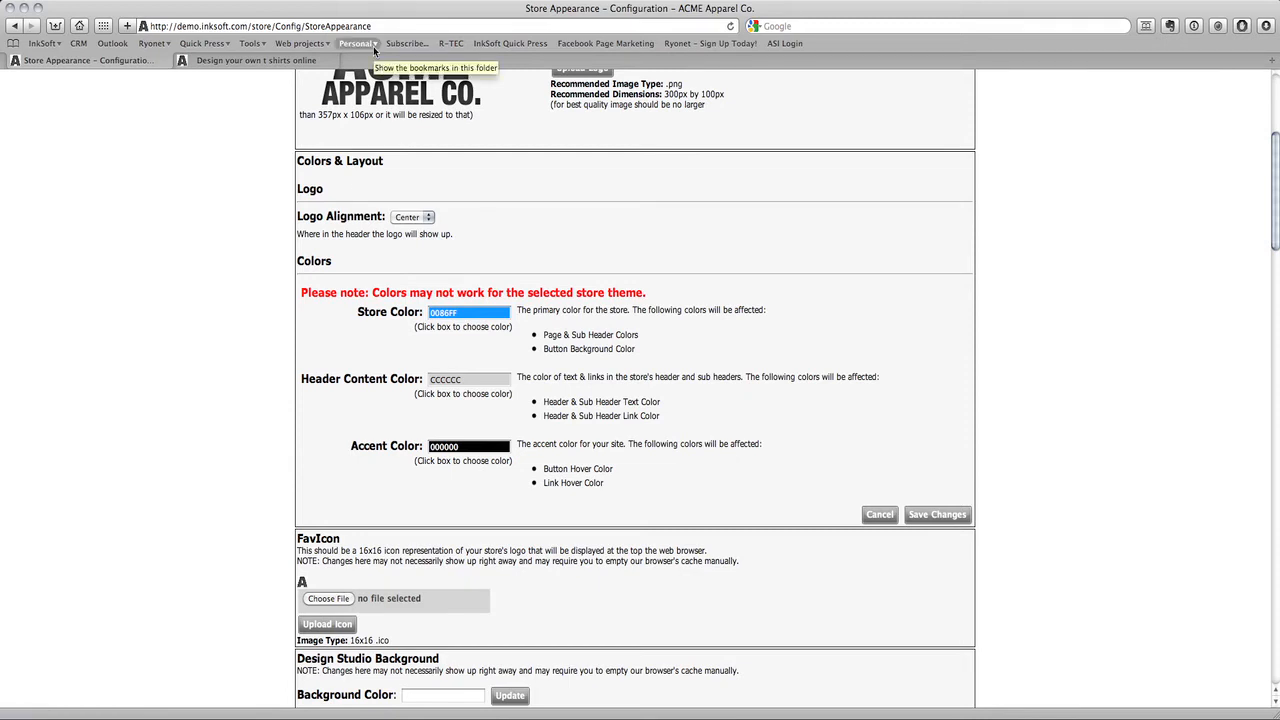
Step: Open kuler.adobe.com in a new browser tab and load its Flash content
key("super+t")
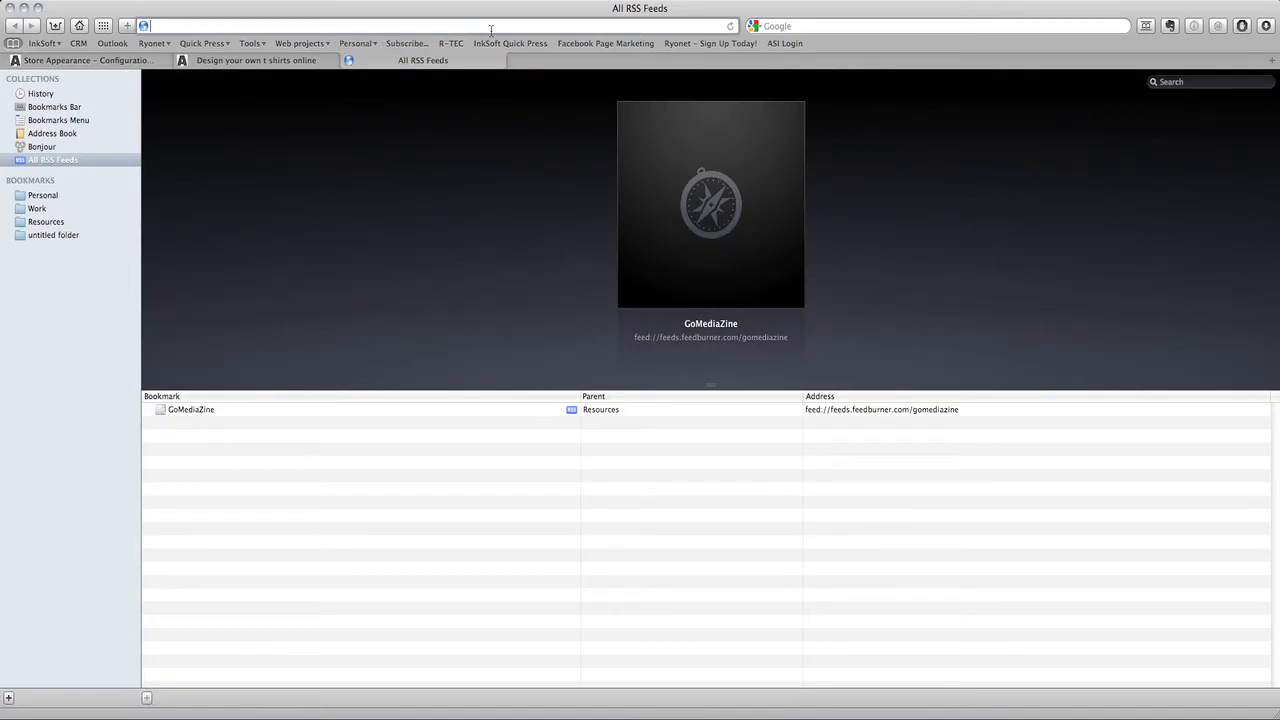
type("kuler.adobe.com/")
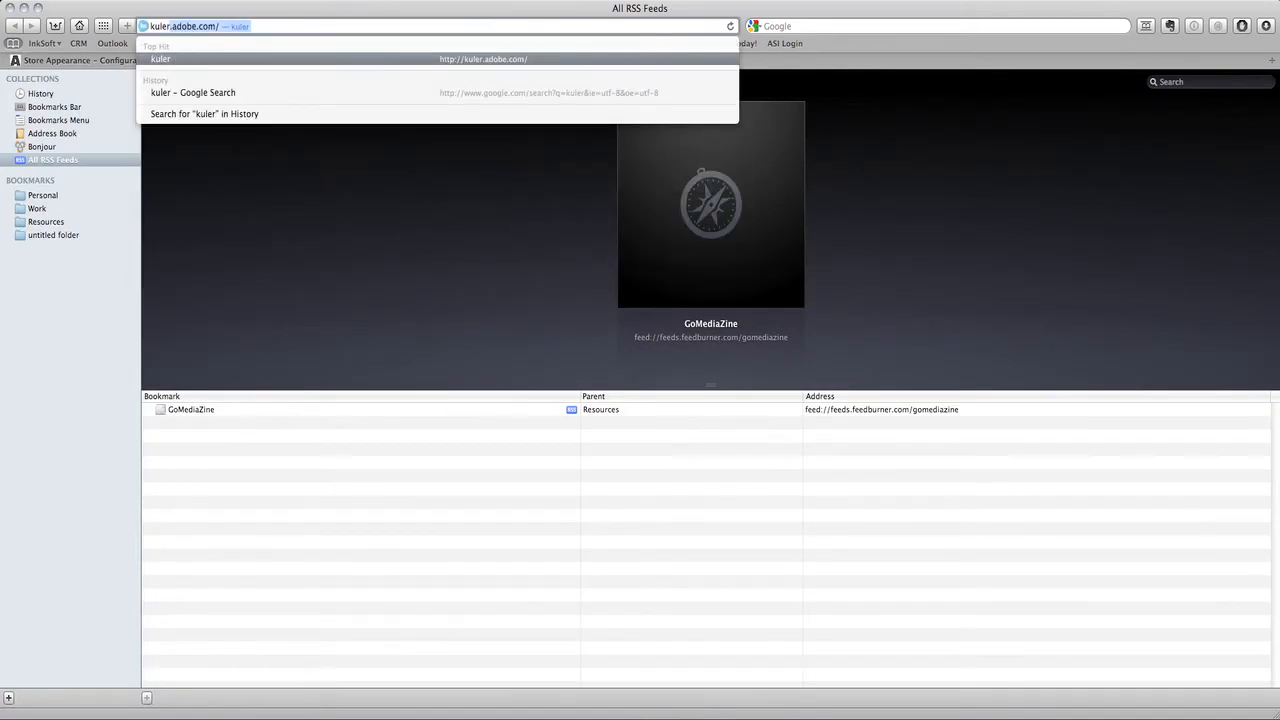
key("Return")
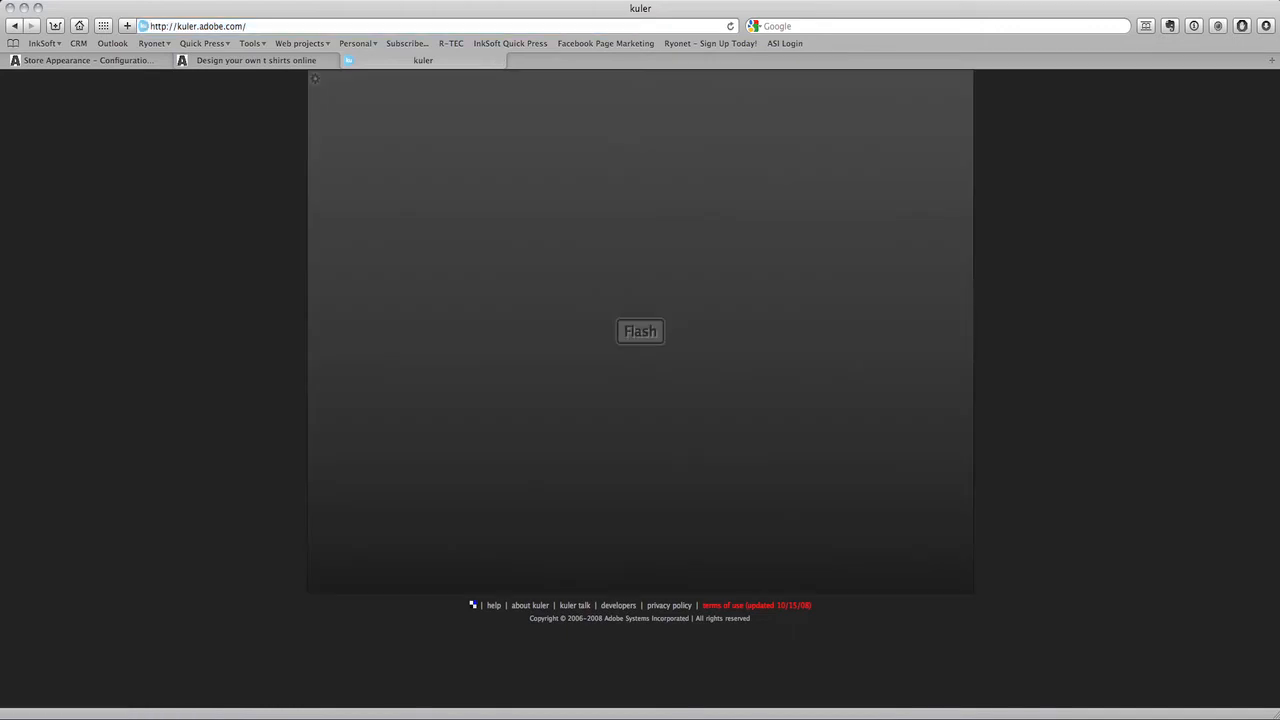
right_click(766, 221)
left_click(109, 221)
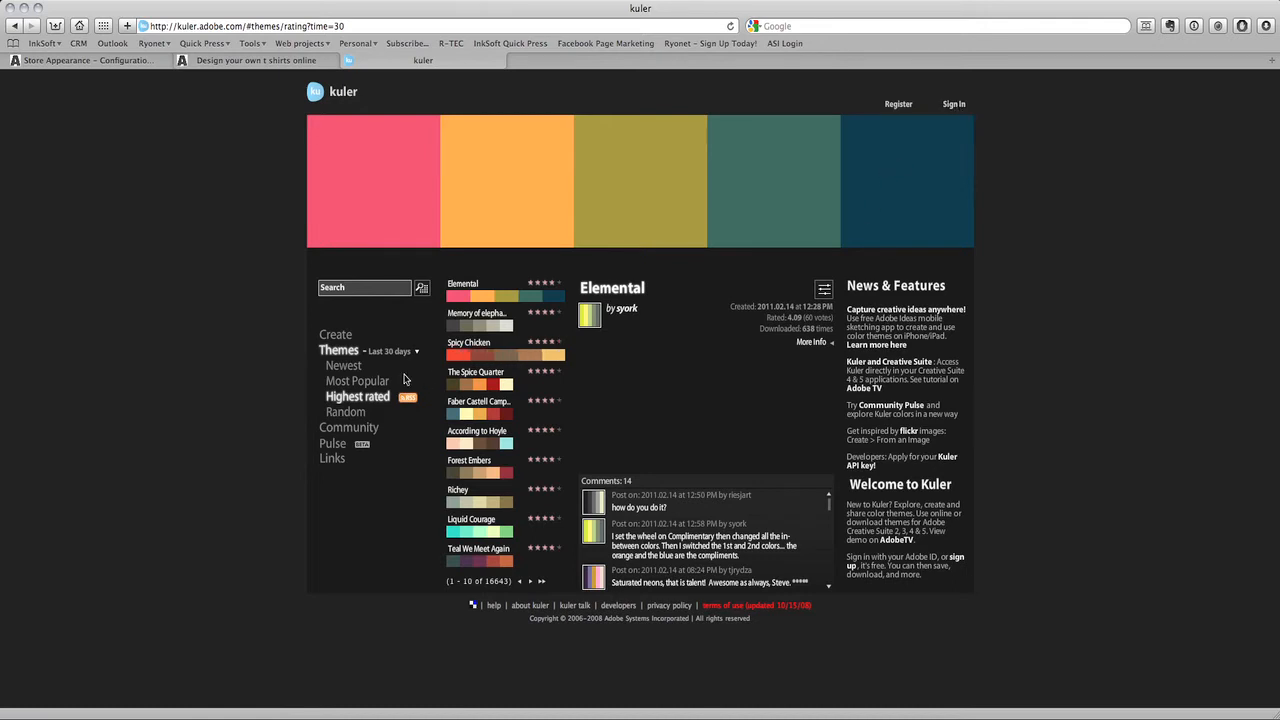
Step: Create a kuler theme from the uploaded image Color icon.png and move the orange-yellow swatch's marker onto the icon's light blue area
left_click(336, 335)
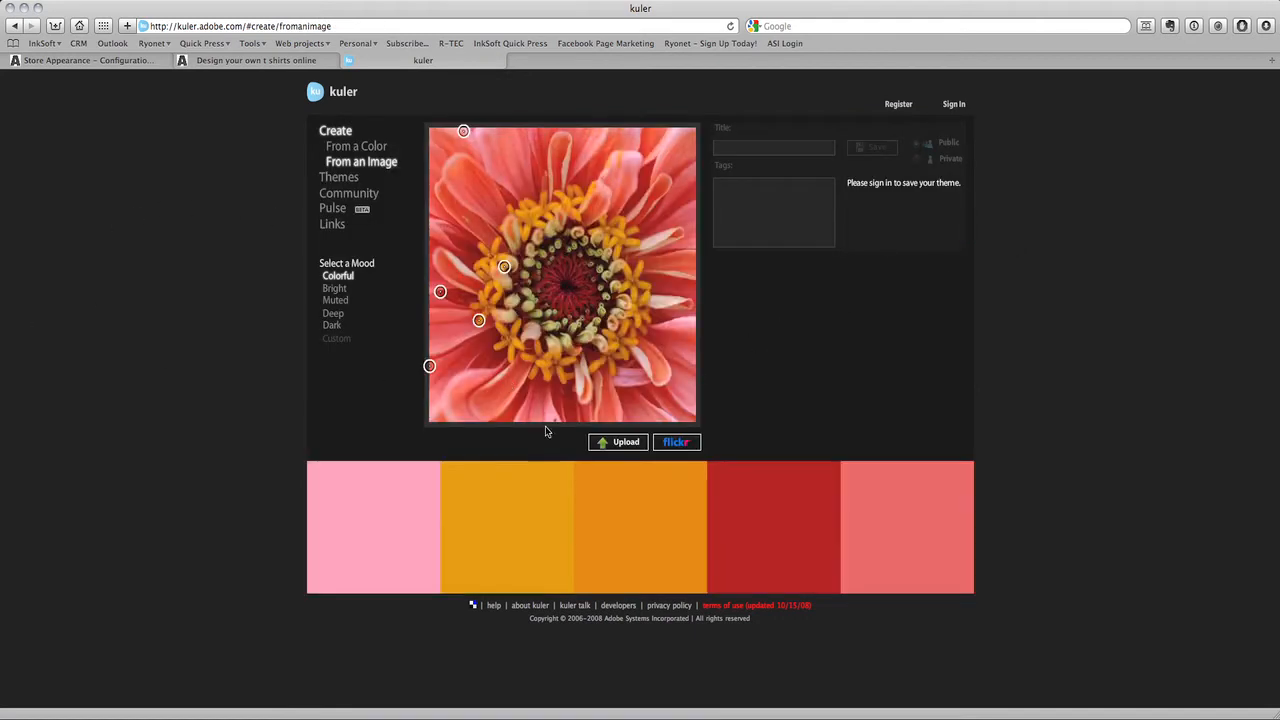
left_click(615, 443)
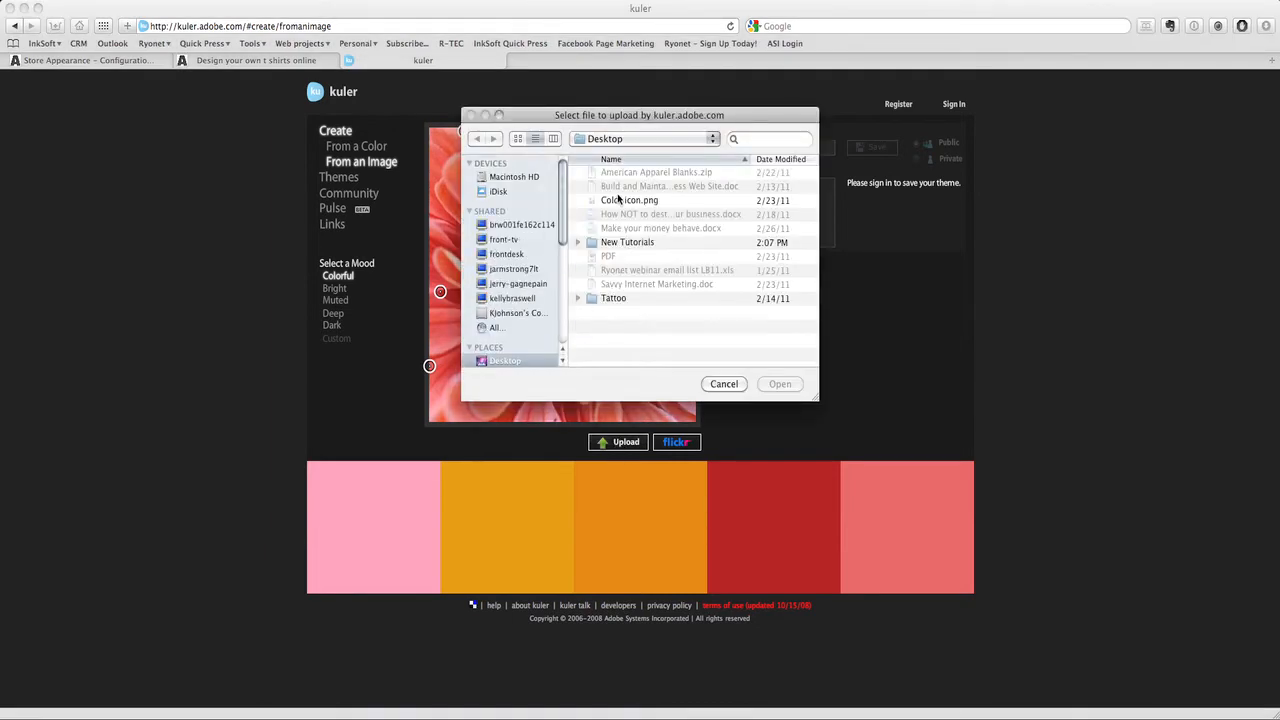
left_click(620, 201)
left_click(780, 385)
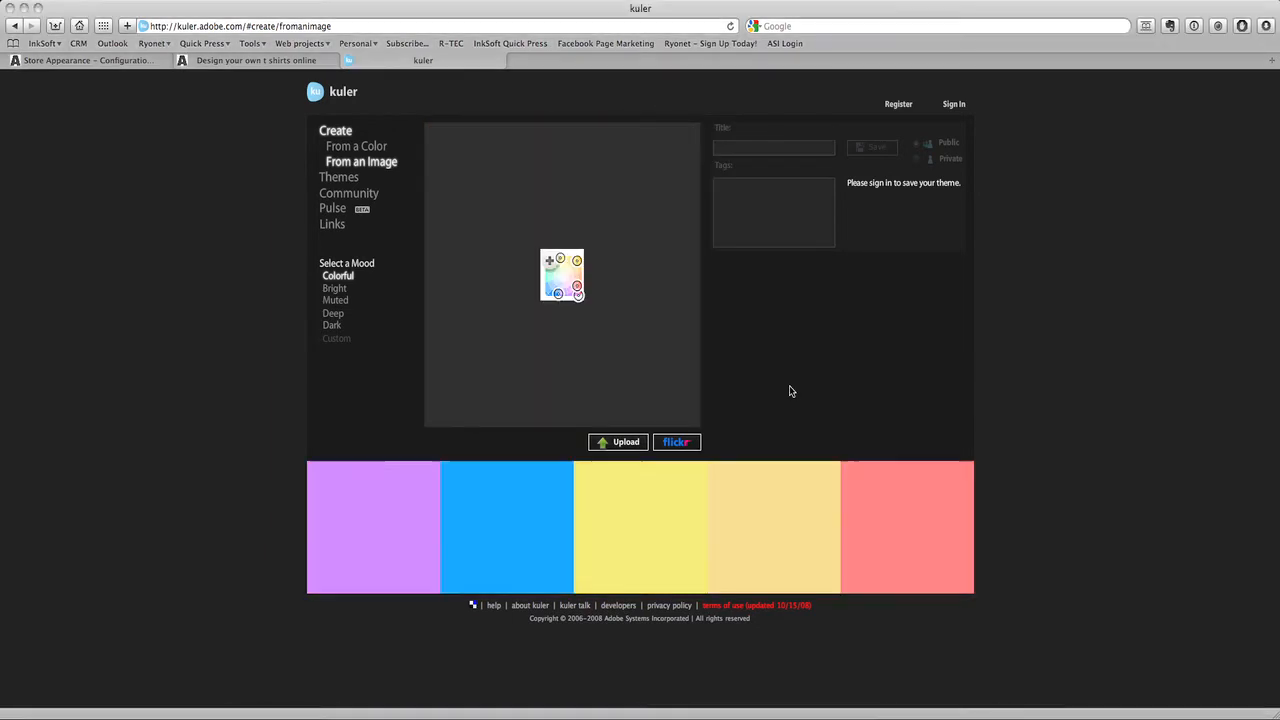
left_click_drag(575, 284, 549, 281)
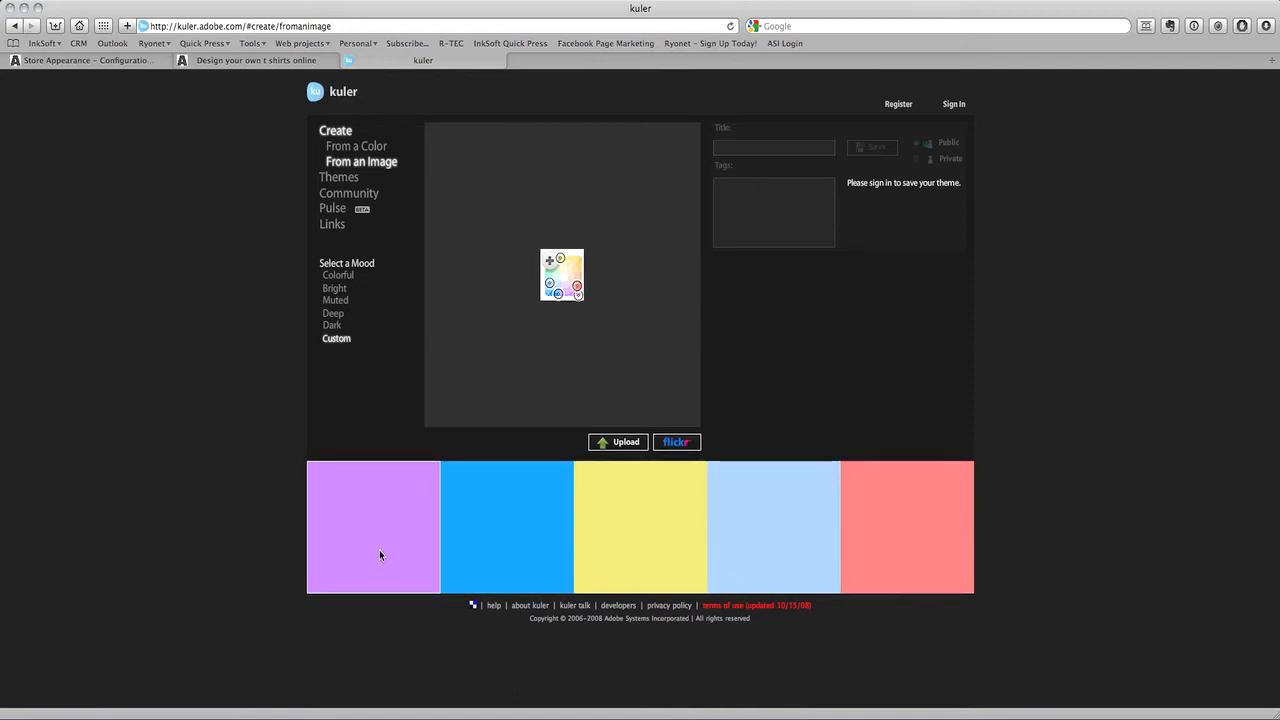
Step: Review the Colors, FavIcon and Design Studio Background settings on the store page and go back to the kuler theme
left_click(118, 60)
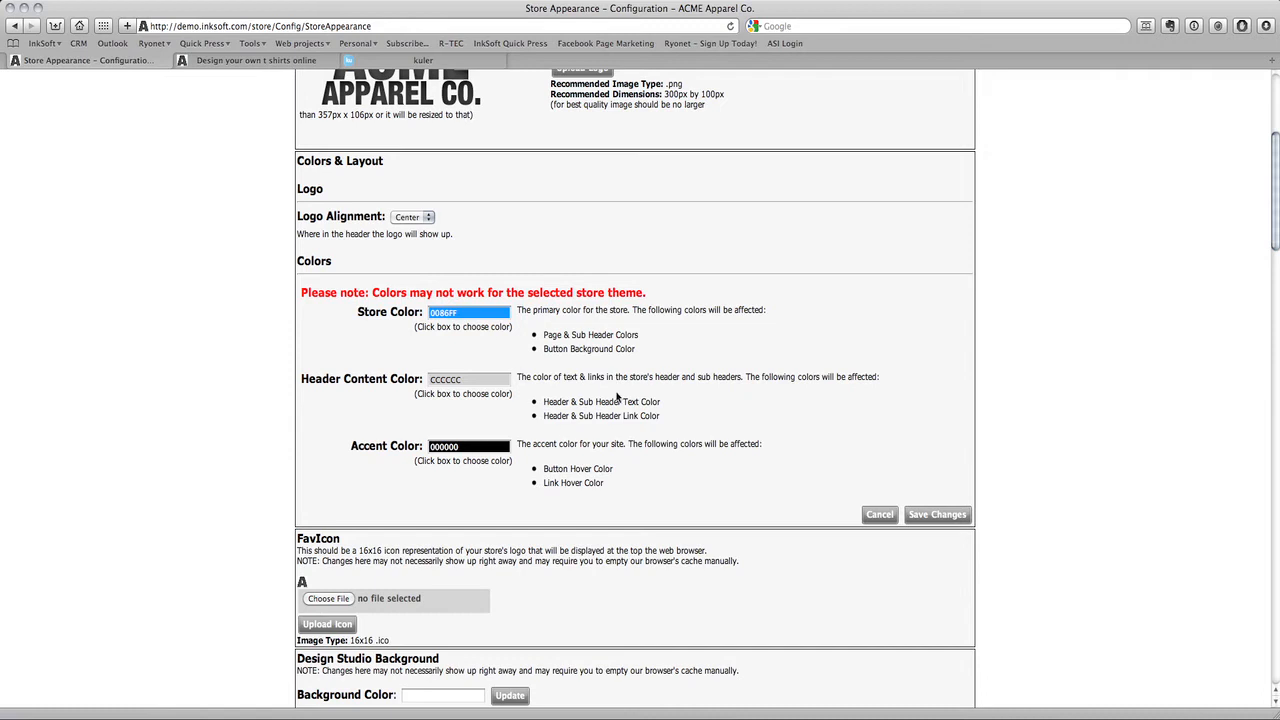
scroll(677, 418, "down", 2)
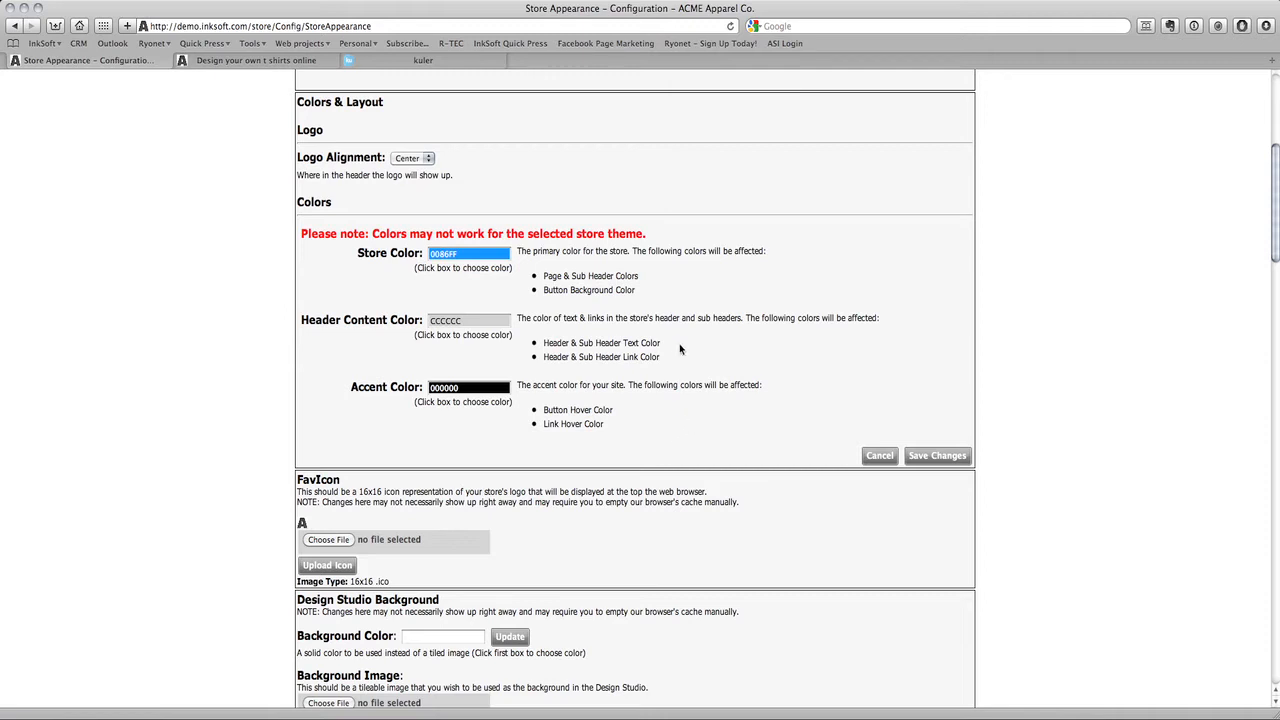
scroll(670, 339, "down", 1)
scroll(670, 339, "down", 4)
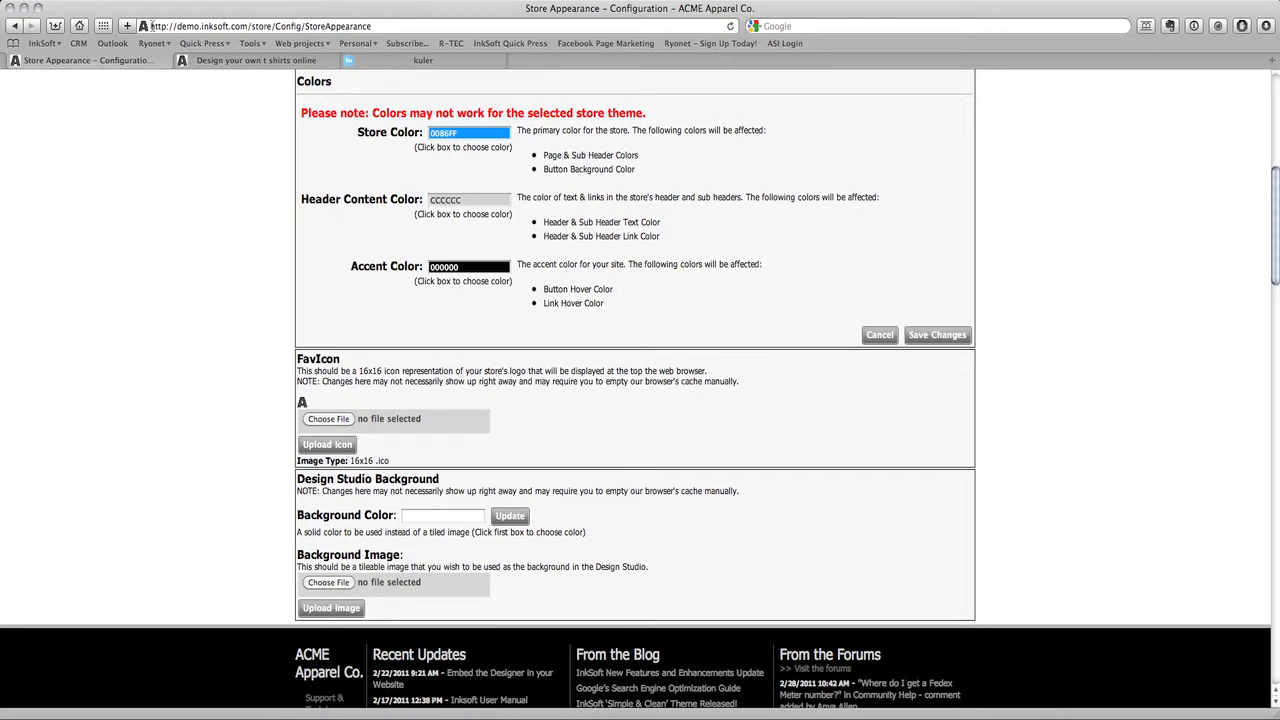
left_click(225, 20)
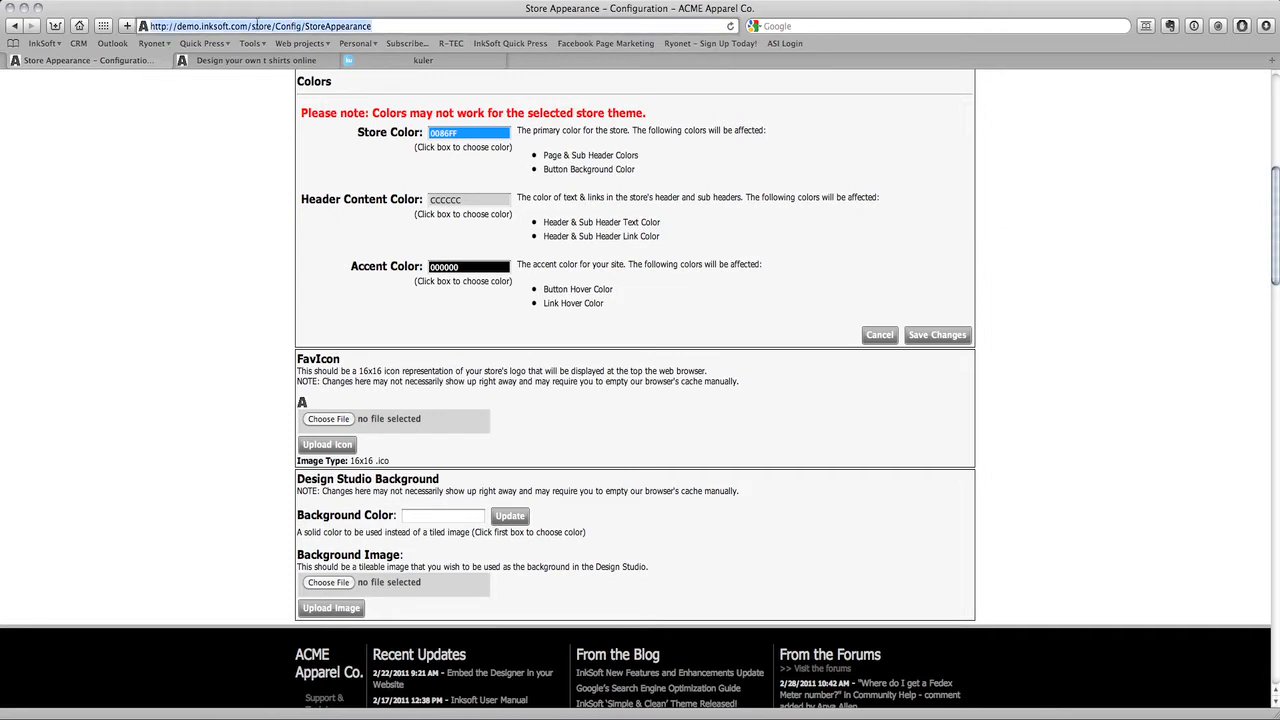
left_click_drag(445, 27, 183, 21)
left_click(380, 61)
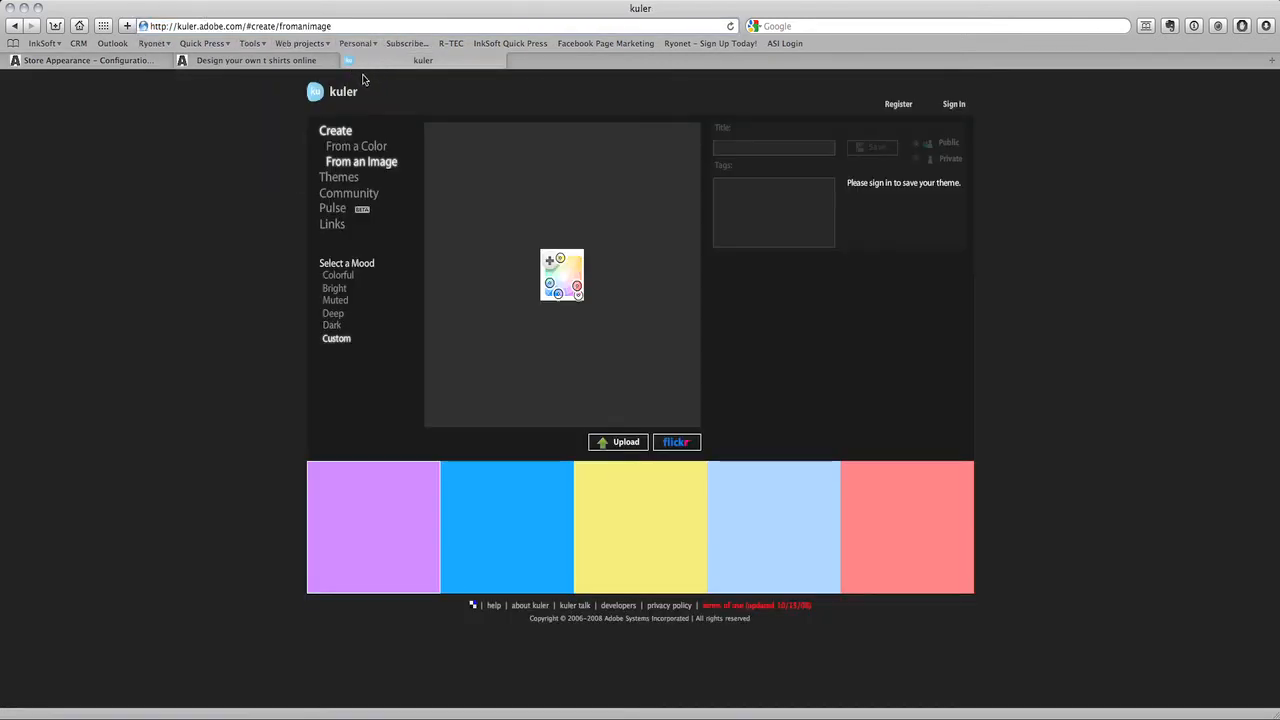
Step: Return to the Store Appearance page and examine the icon size requirement in the FavIcon section
left_click(104, 61)
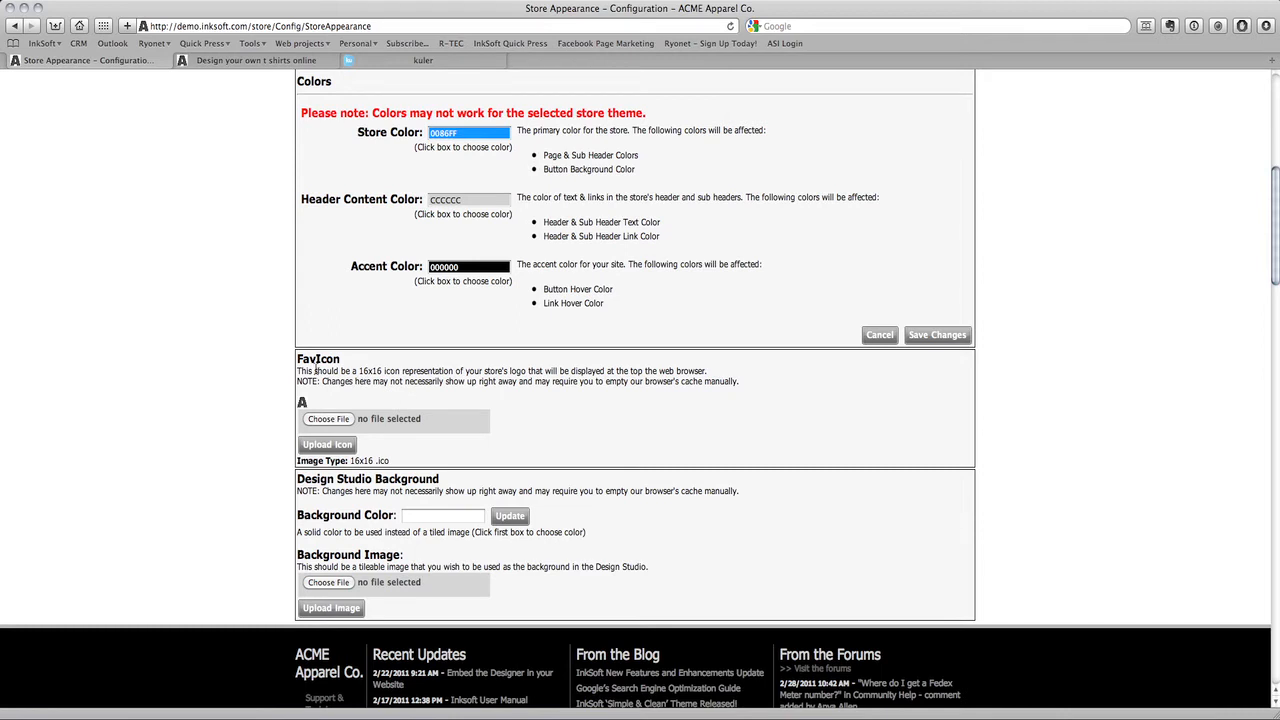
left_click_drag(315, 370, 406, 369)
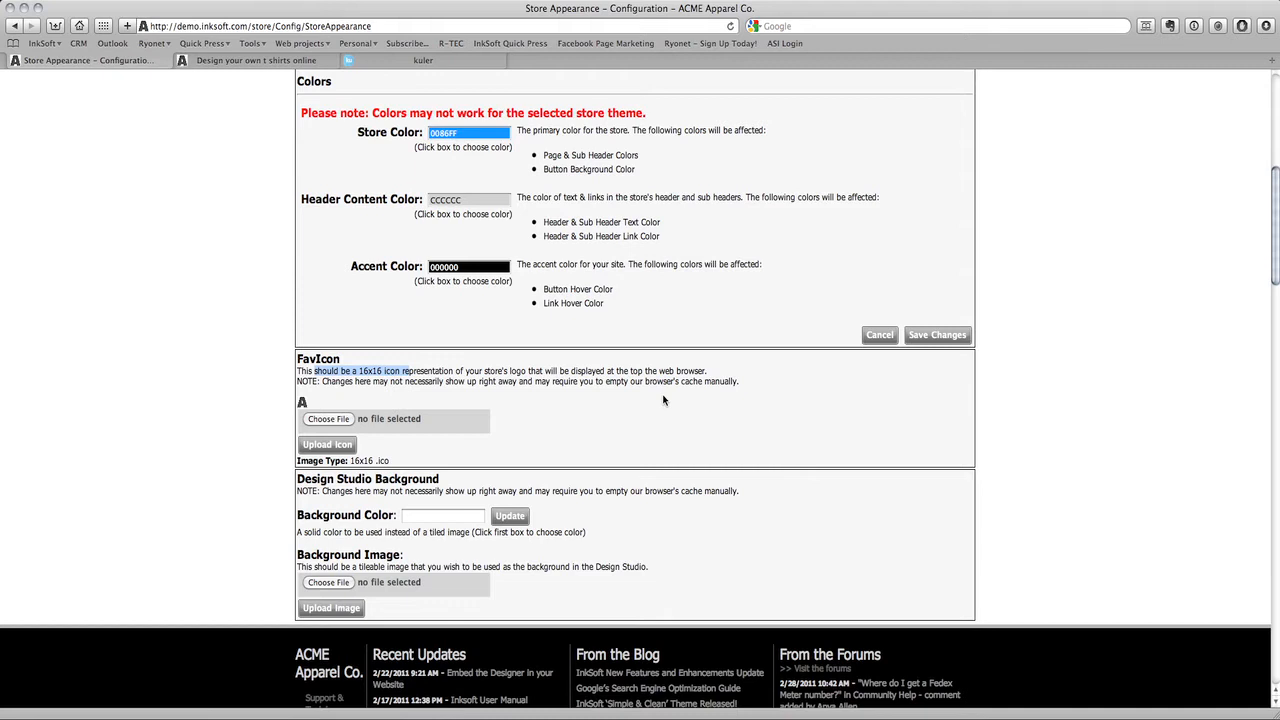
left_click(689, 525)
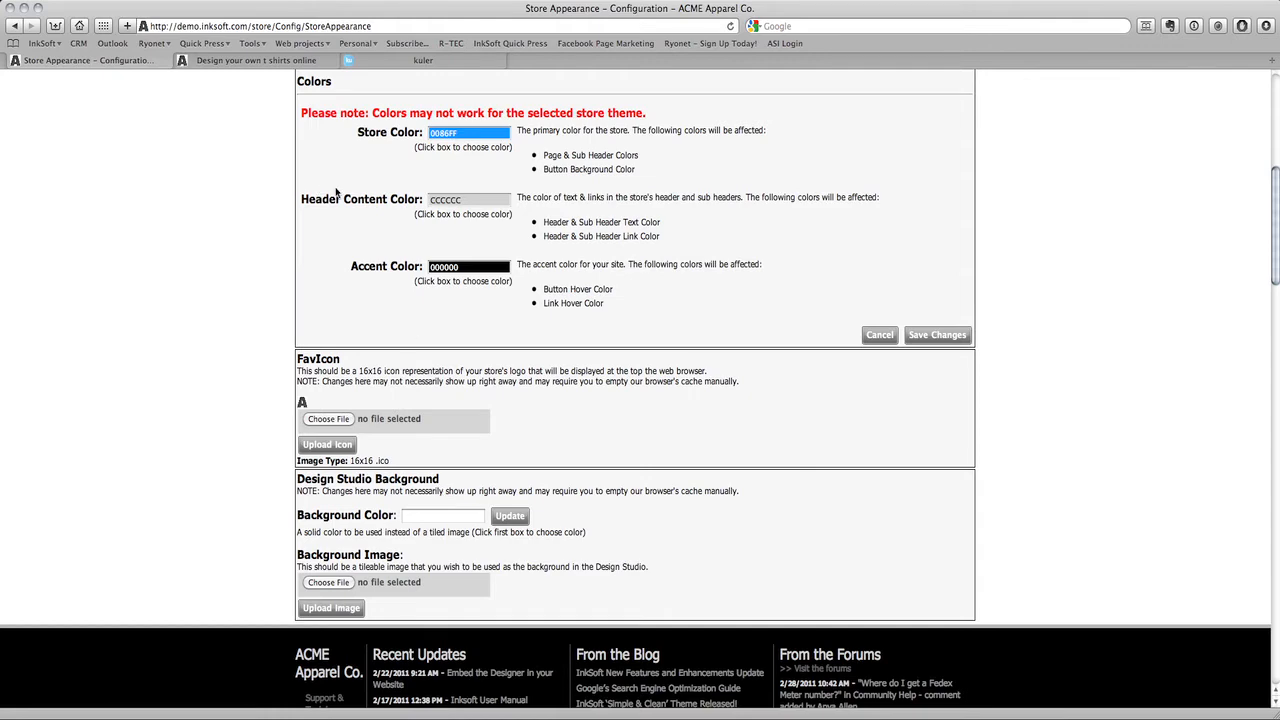
Step: View the storefront's Design Studio page and check the Background Color picker and Background Image options in the Design Studio Background settings
left_click(310, 64)
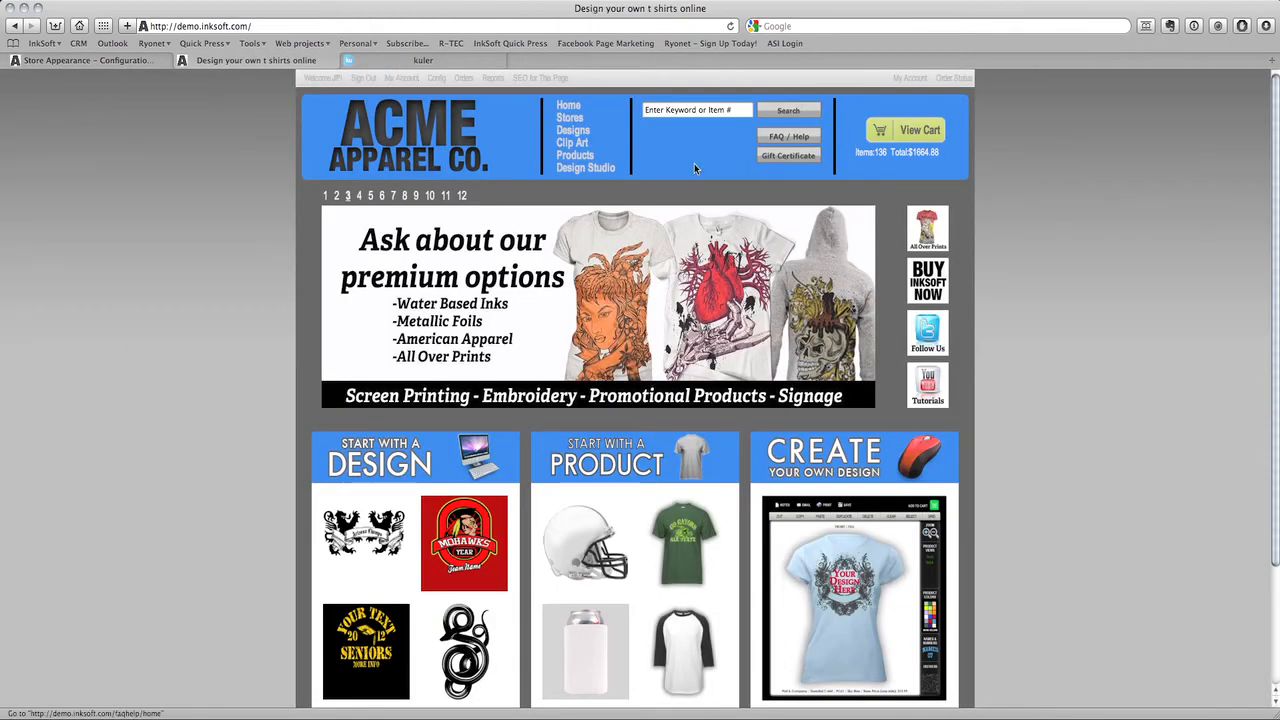
left_click(586, 169)
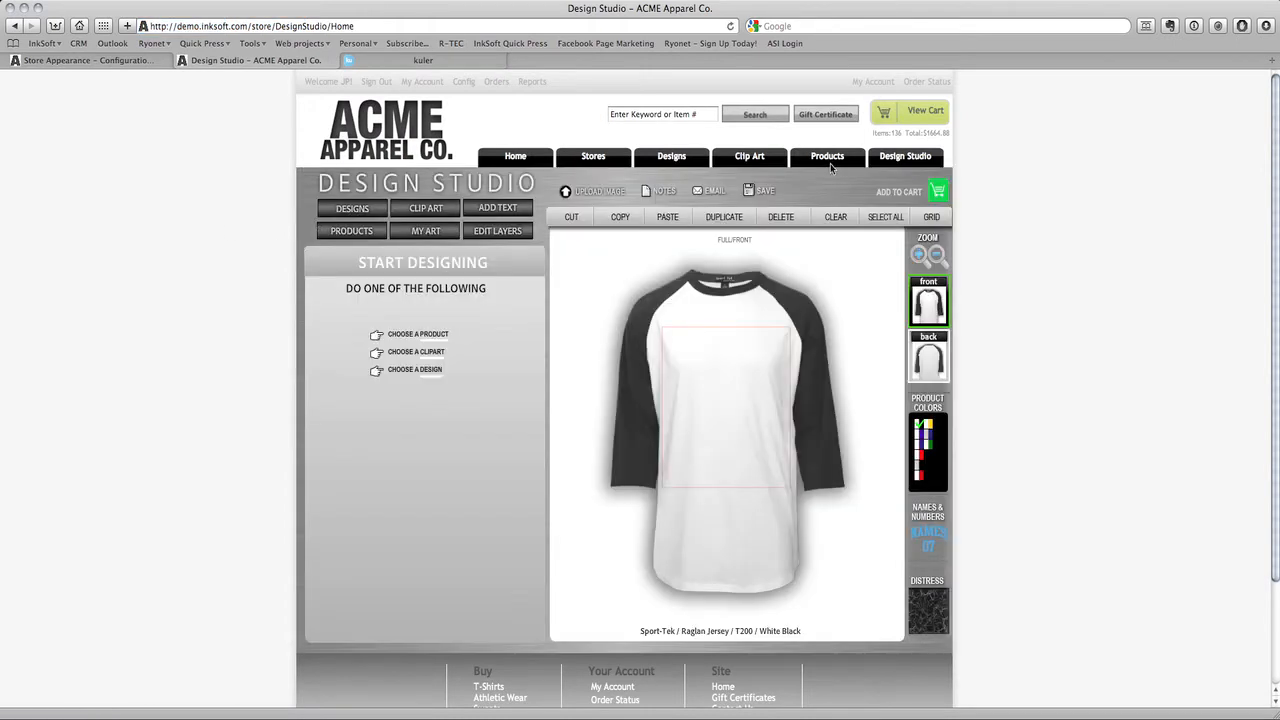
left_click(155, 62)
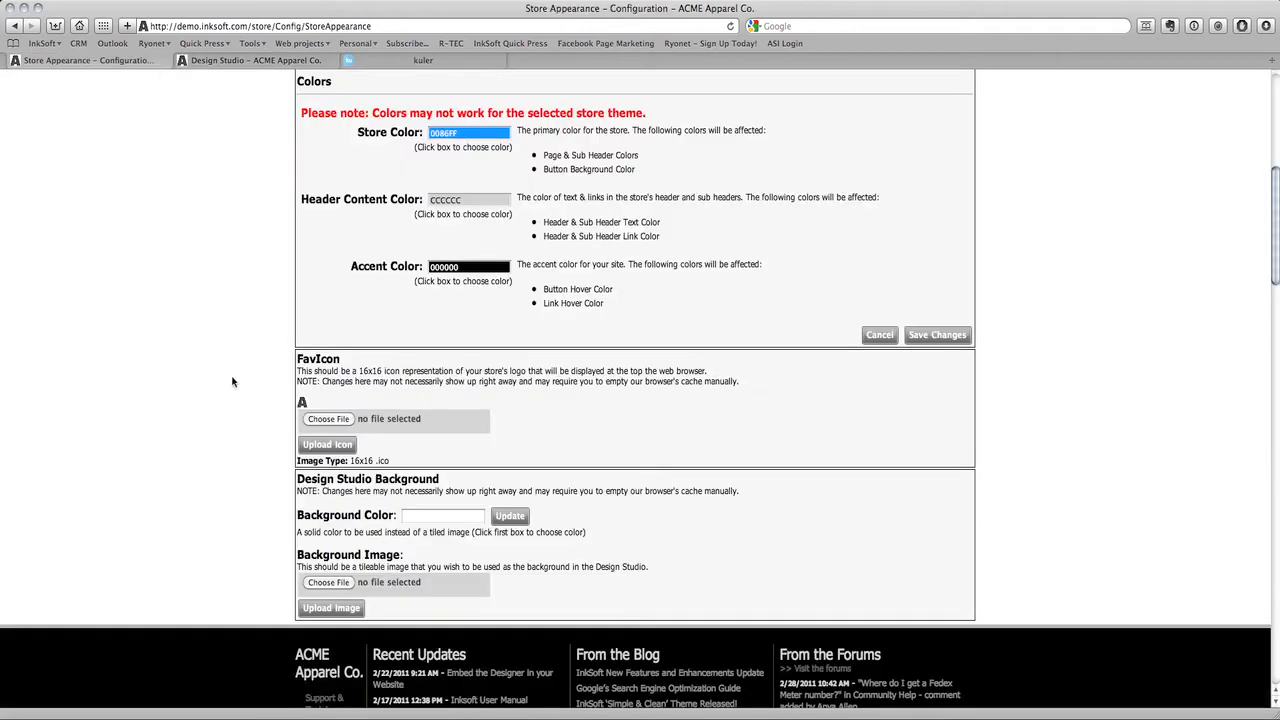
left_click(432, 515)
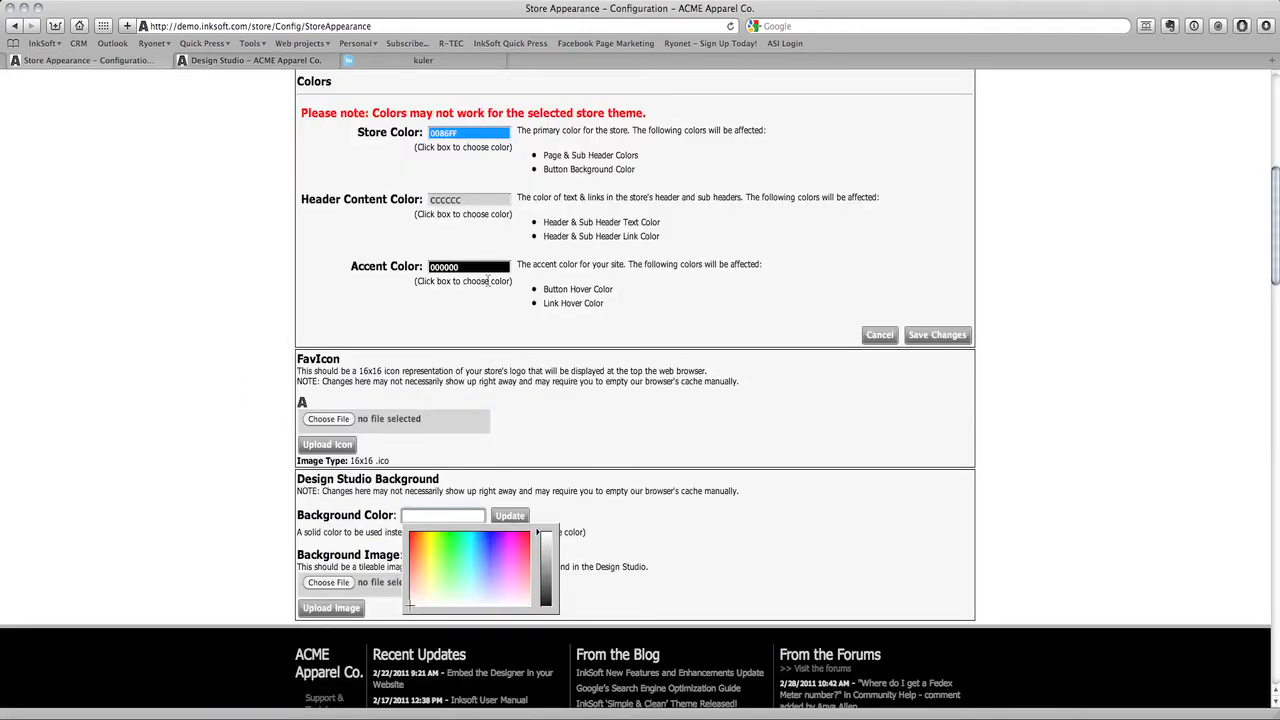
left_click(668, 488)
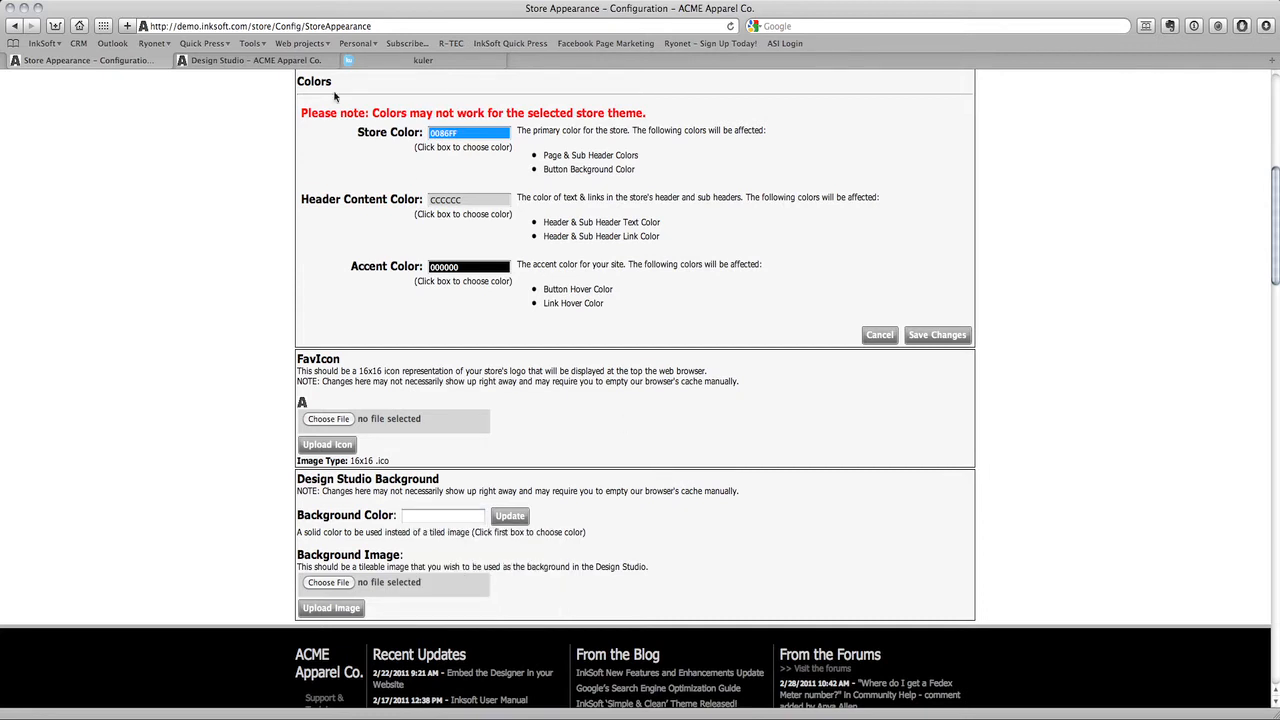
left_click(300, 61)
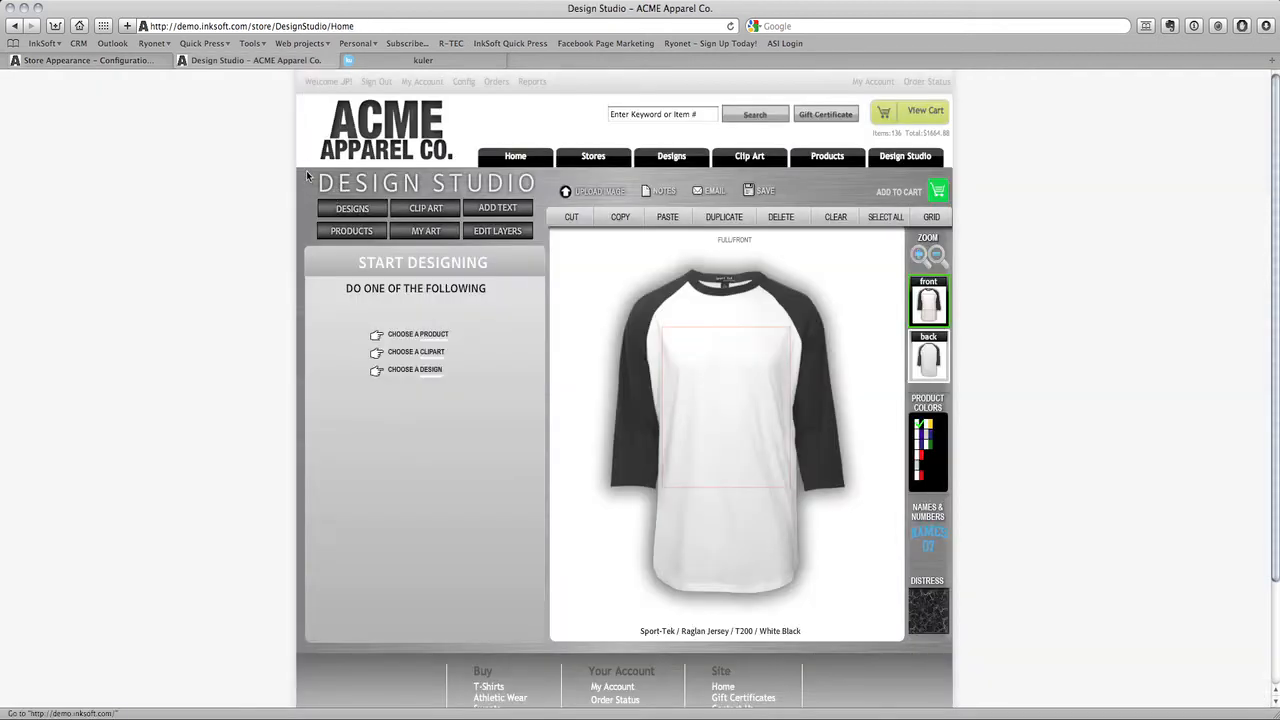
left_click(148, 61)
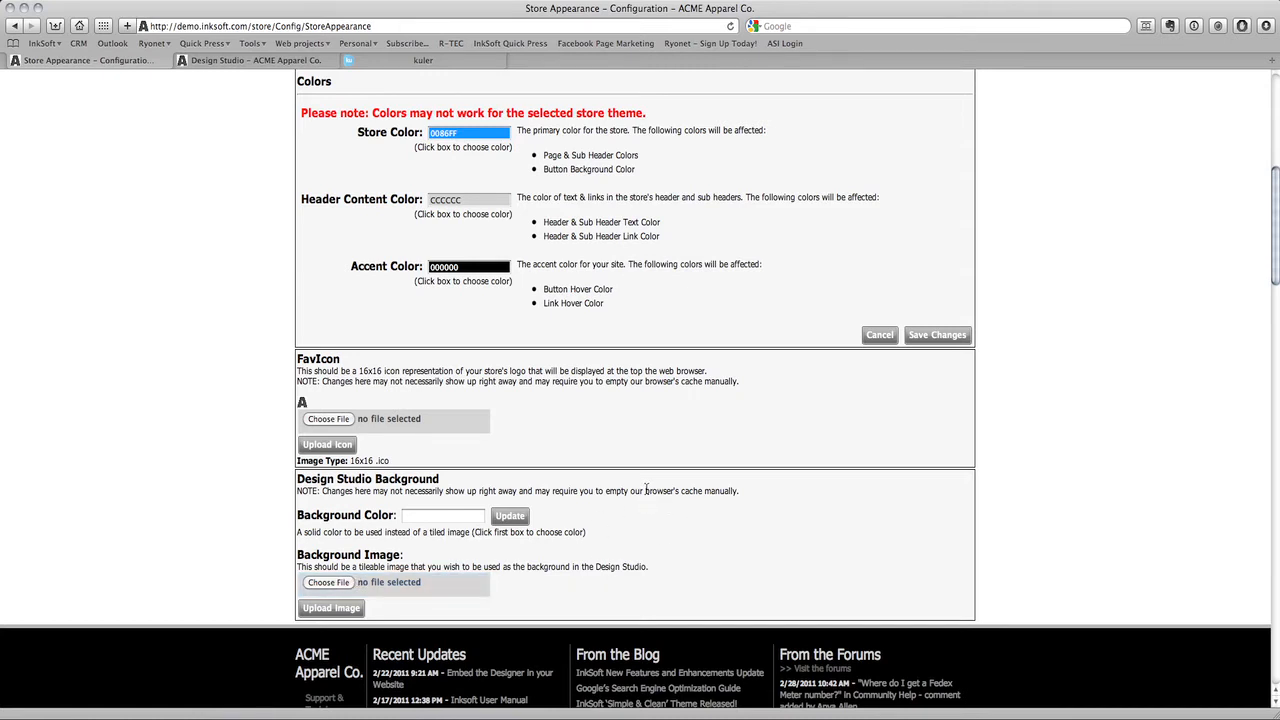
Step: Review the Layout & Design page's logo and color settings, and view the banners and side ads on the storefront's home page
scroll(668, 497, "up", 8)
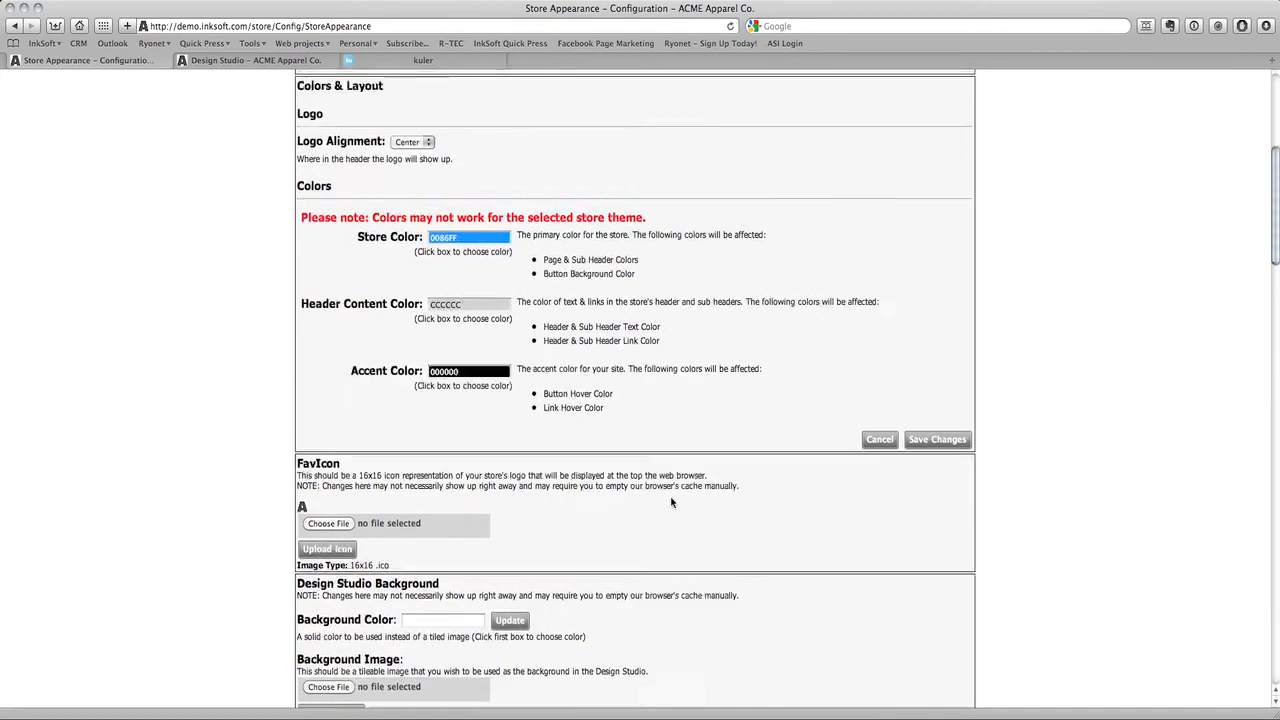
scroll(671, 500, "up", 2)
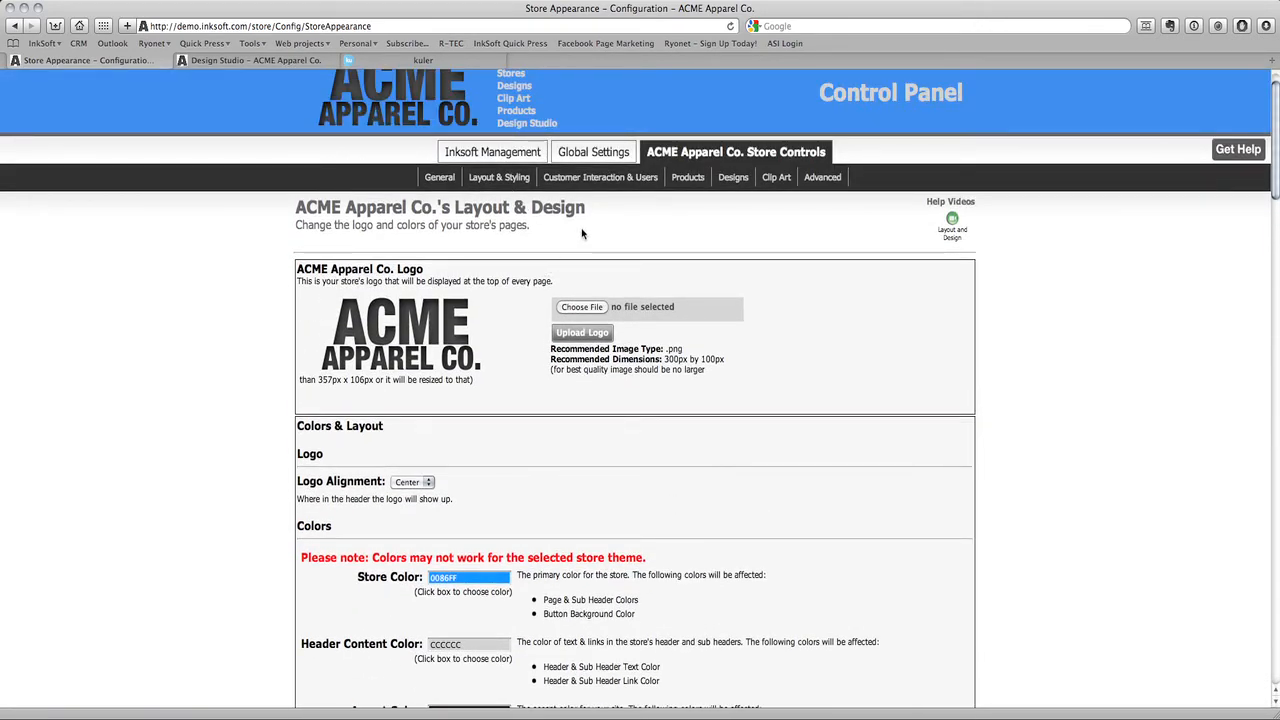
scroll(326, 103, "up", 1)
left_click(311, 63)
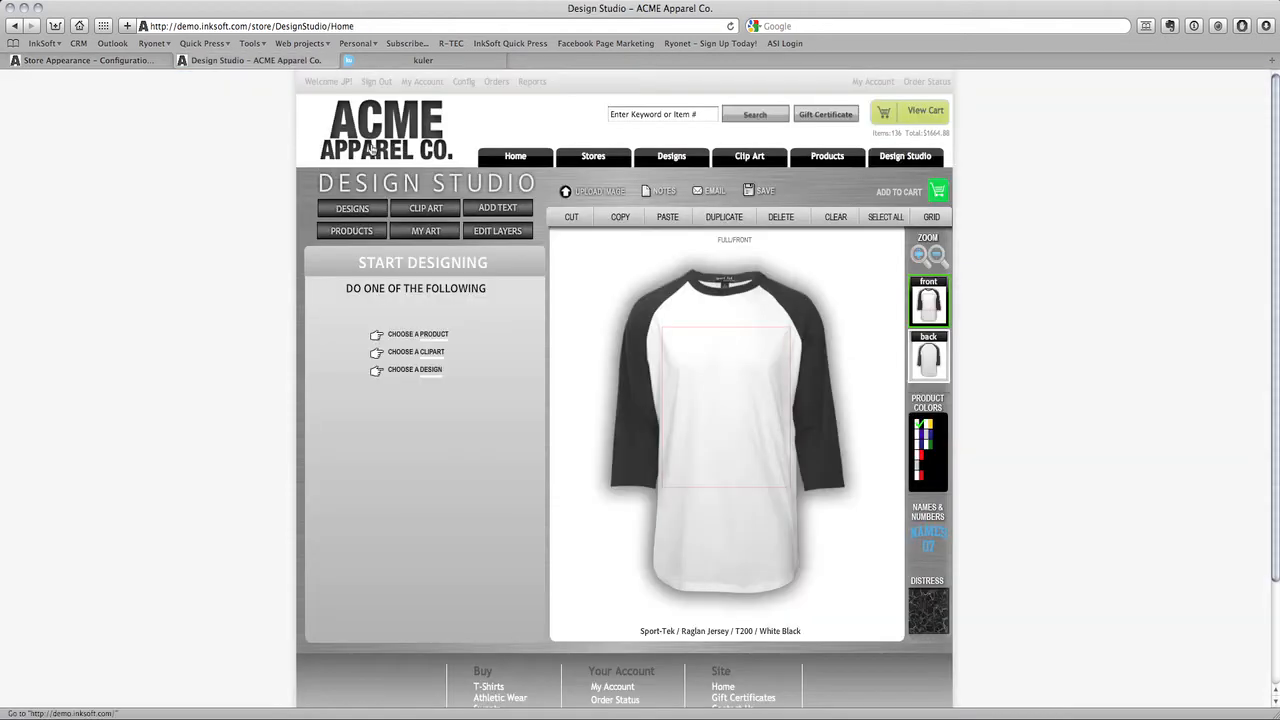
left_click(740, 275)
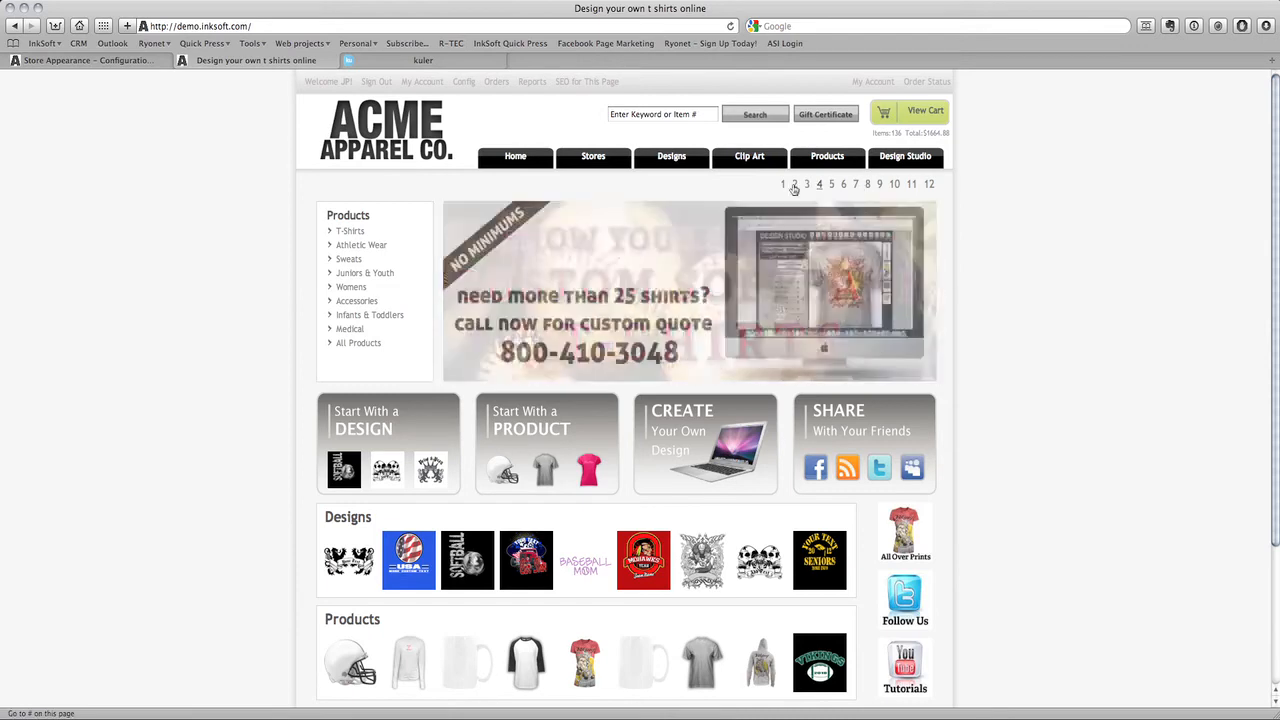
mouse_move(796, 186)
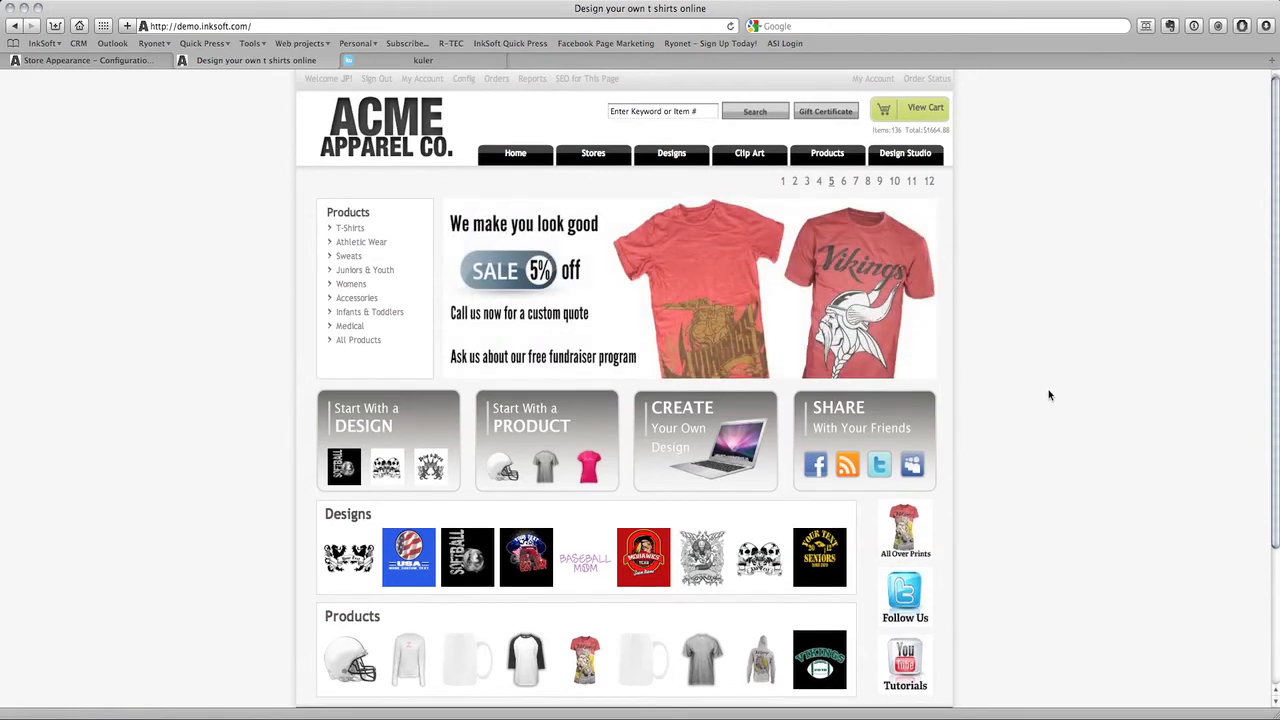
scroll(1030, 430, "down", 1)
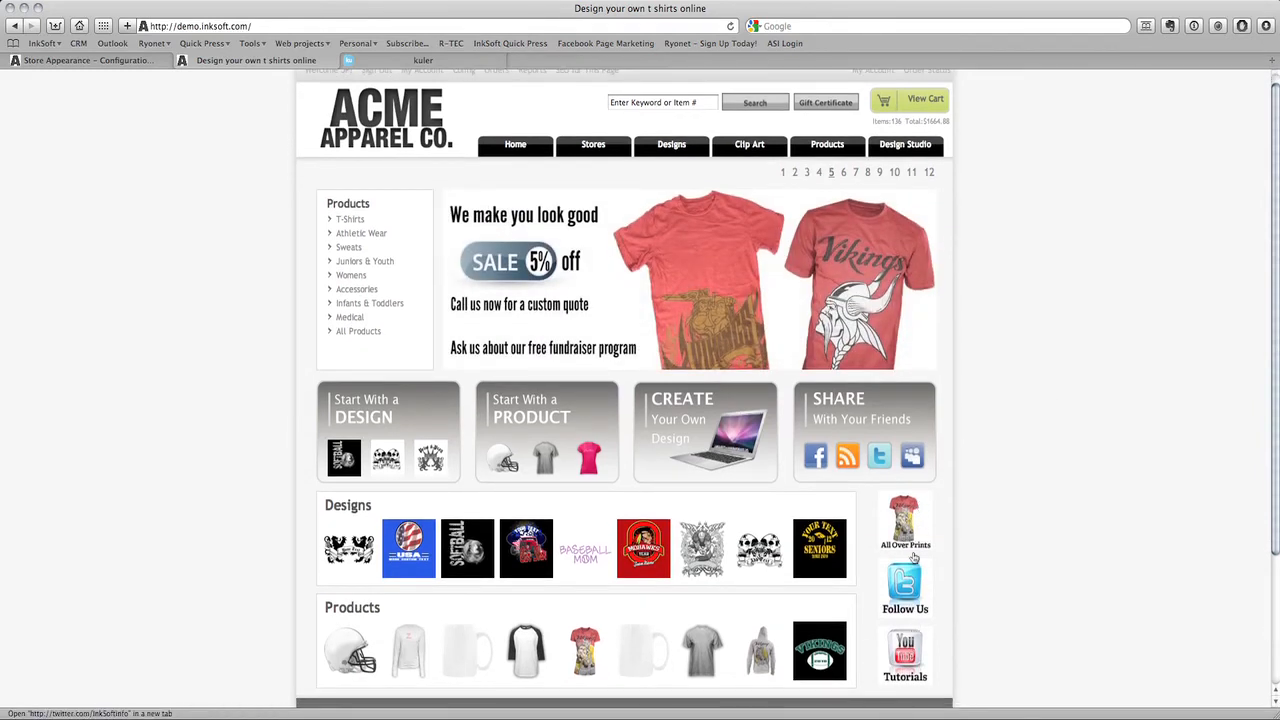
Step: Return to the control panel and open the Advertisement Library from the global marketing settings
left_click(121, 63)
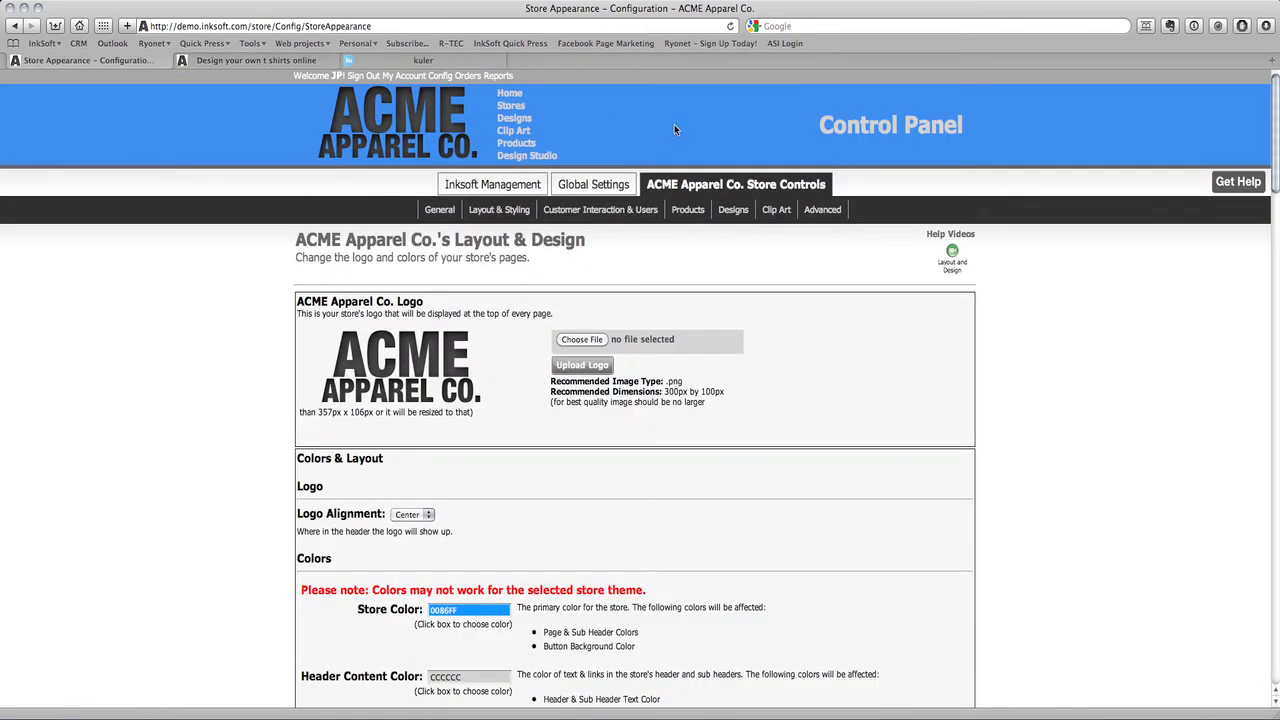
left_click(617, 180)
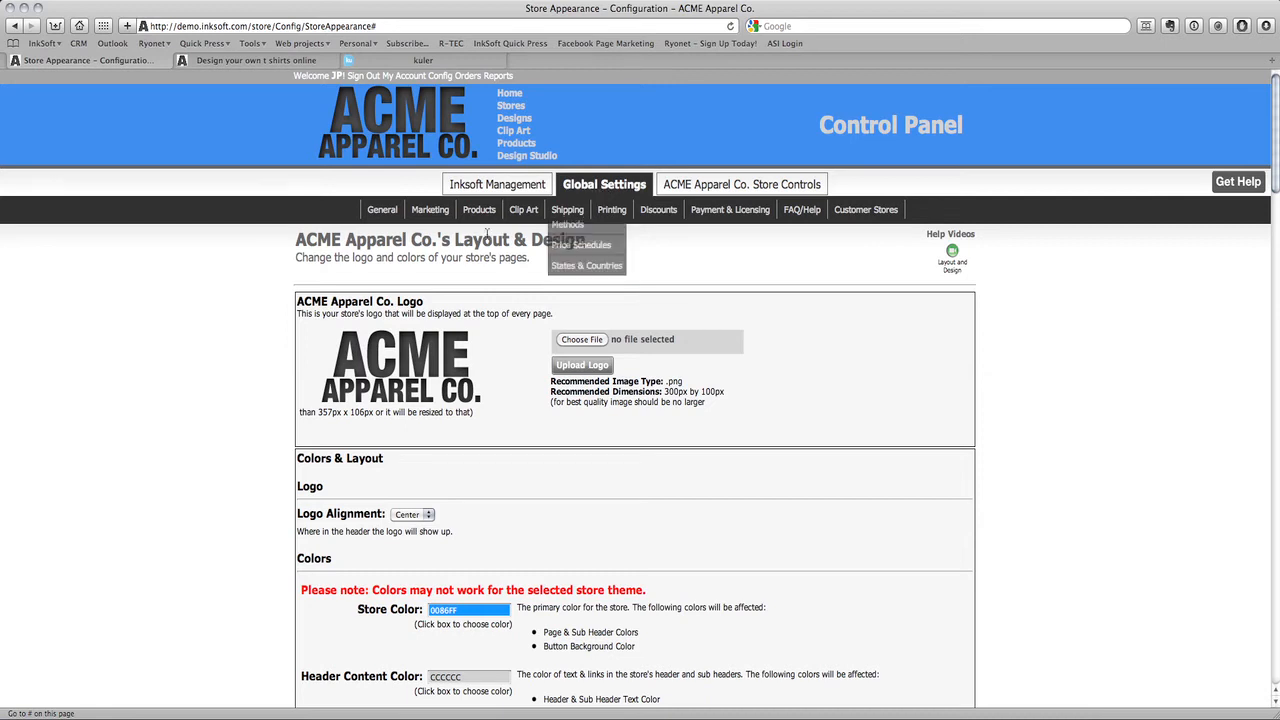
left_click(441, 231)
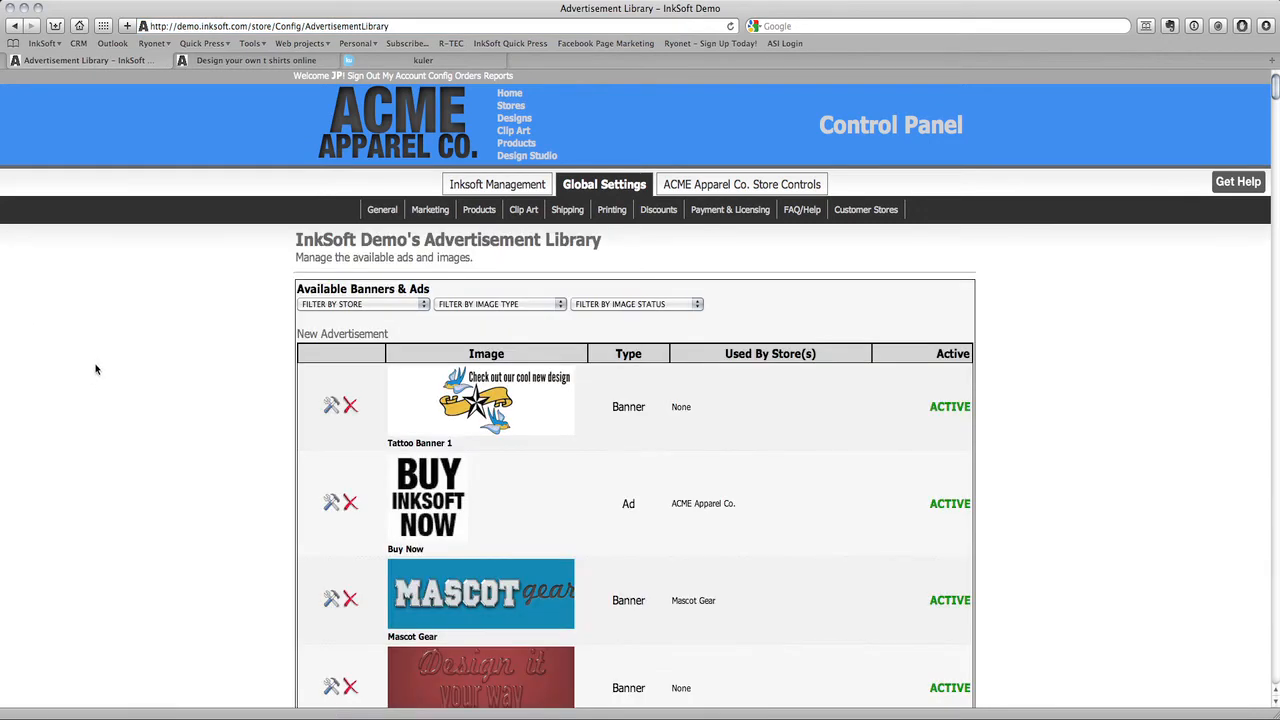
Step: Look through the banners and ads in the Advertisement Library and open a blank New Advertisement form
scroll(97, 366, "down", 3)
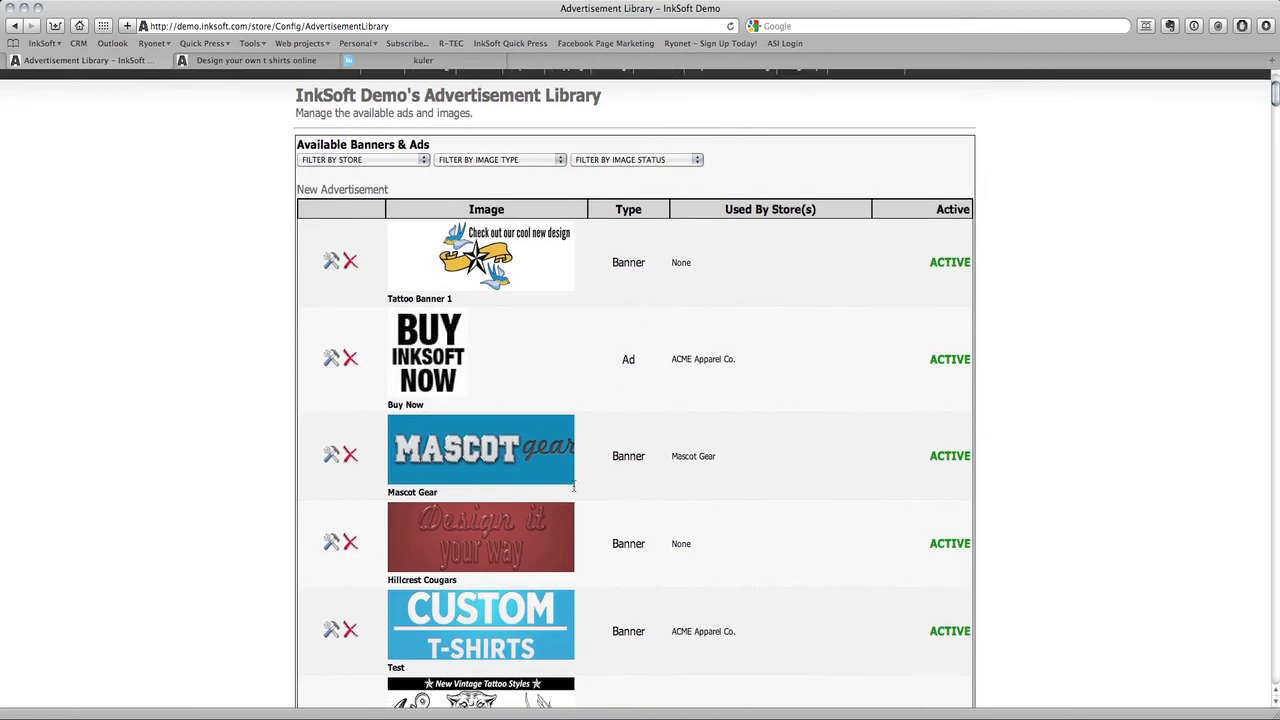
scroll(572, 486, "down", 4)
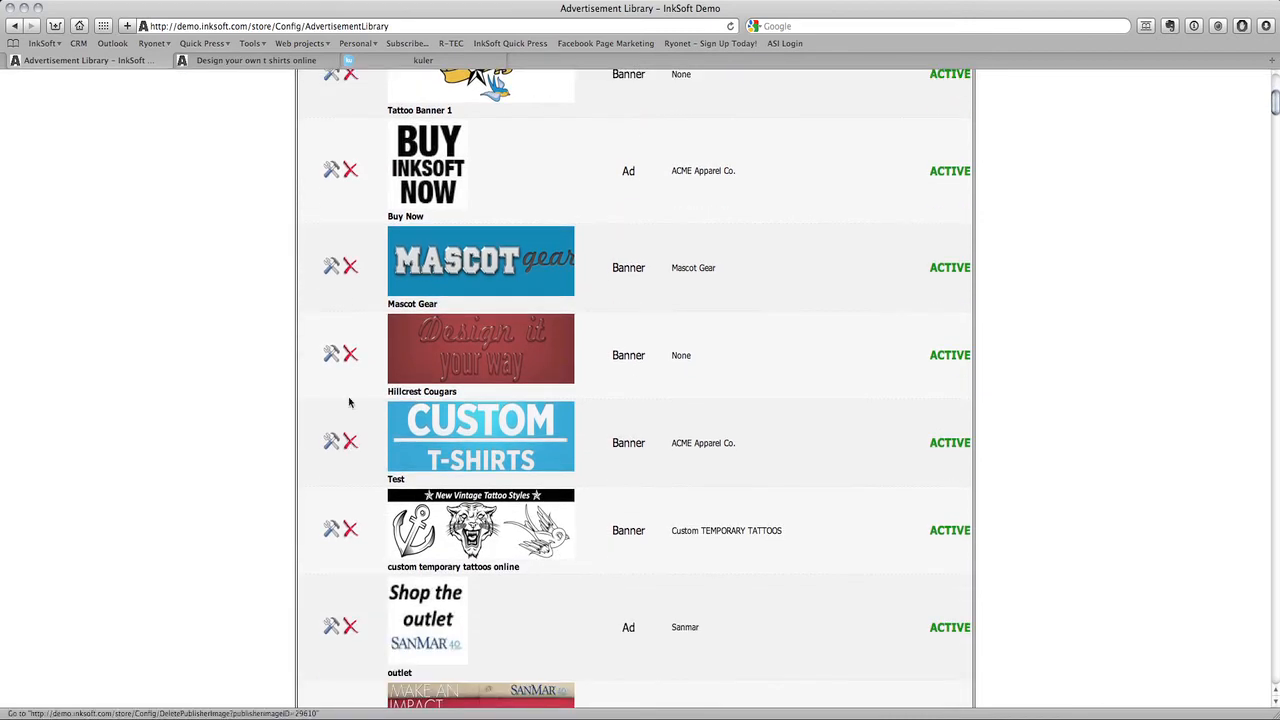
scroll(342, 488, "down", 10)
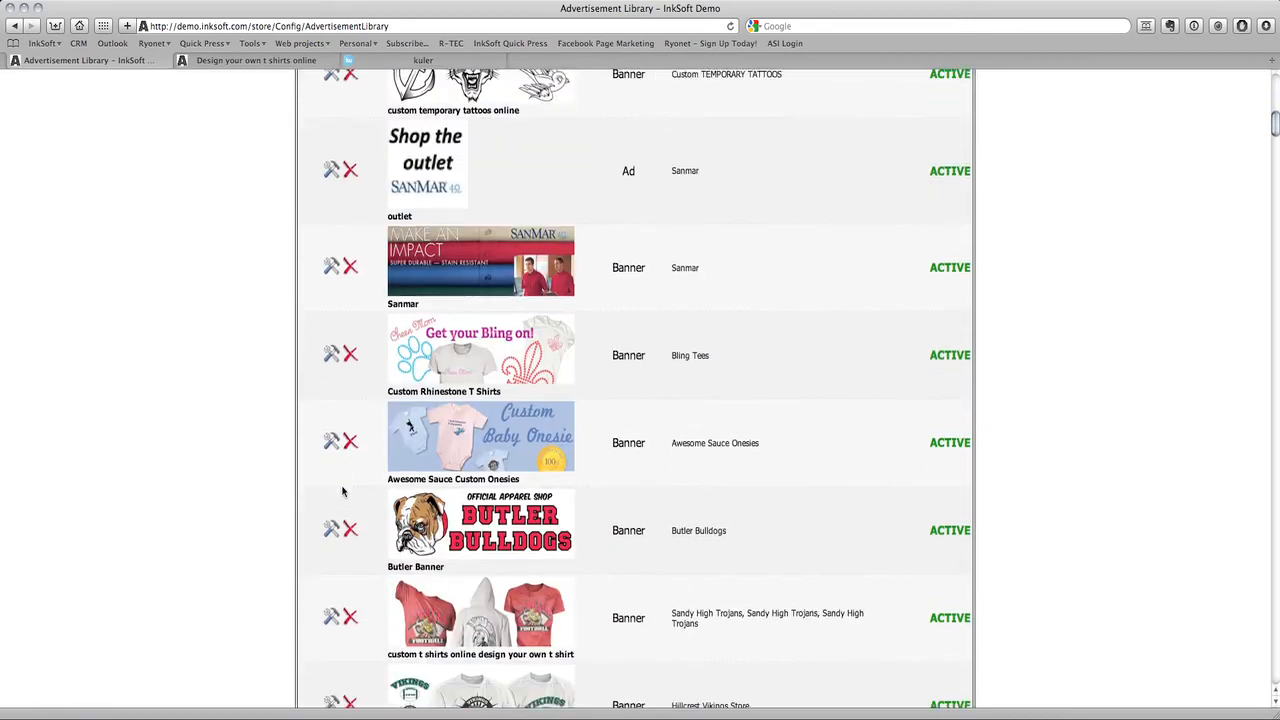
scroll(342, 491, "down", 20)
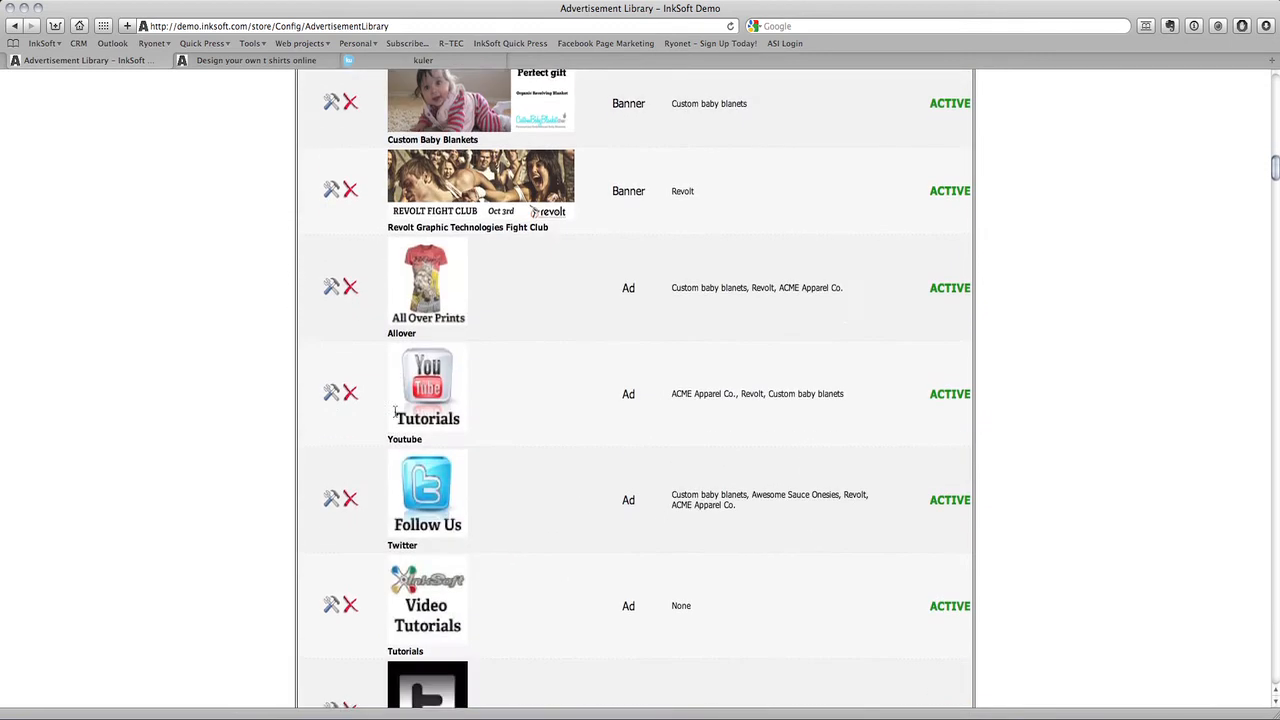
scroll(395, 412, "down", 1)
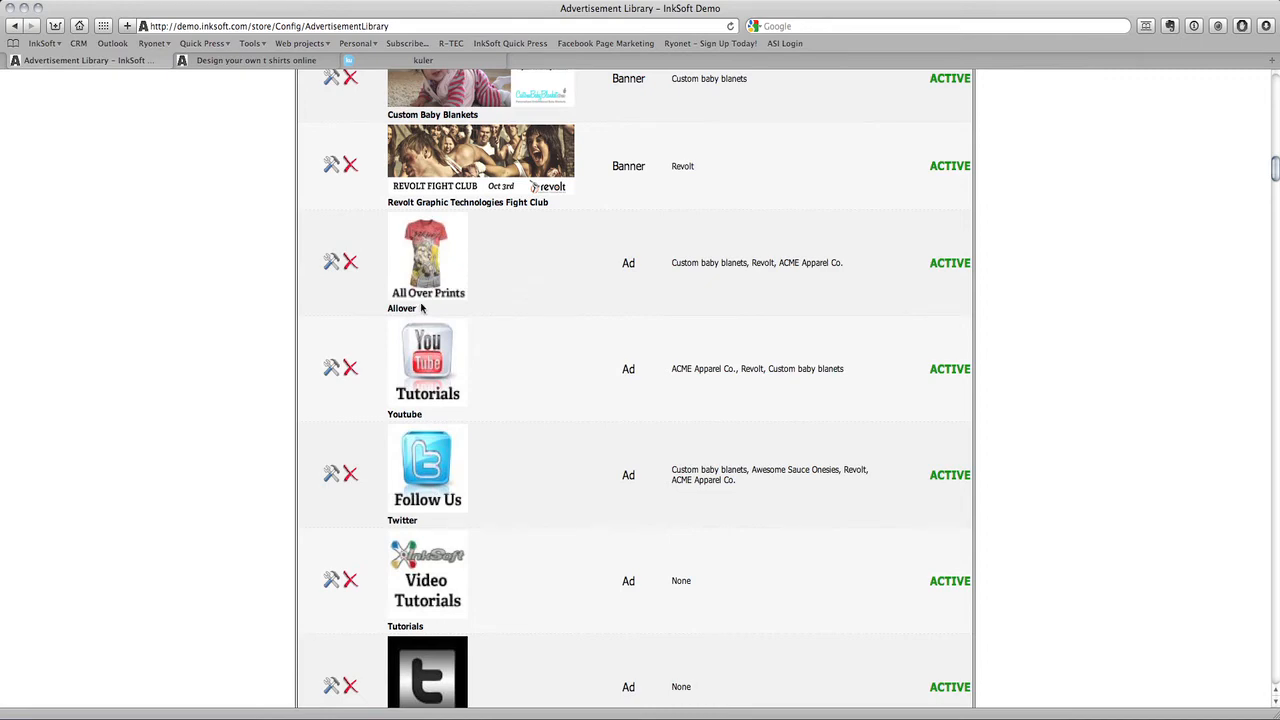
scroll(505, 477, "up", 6)
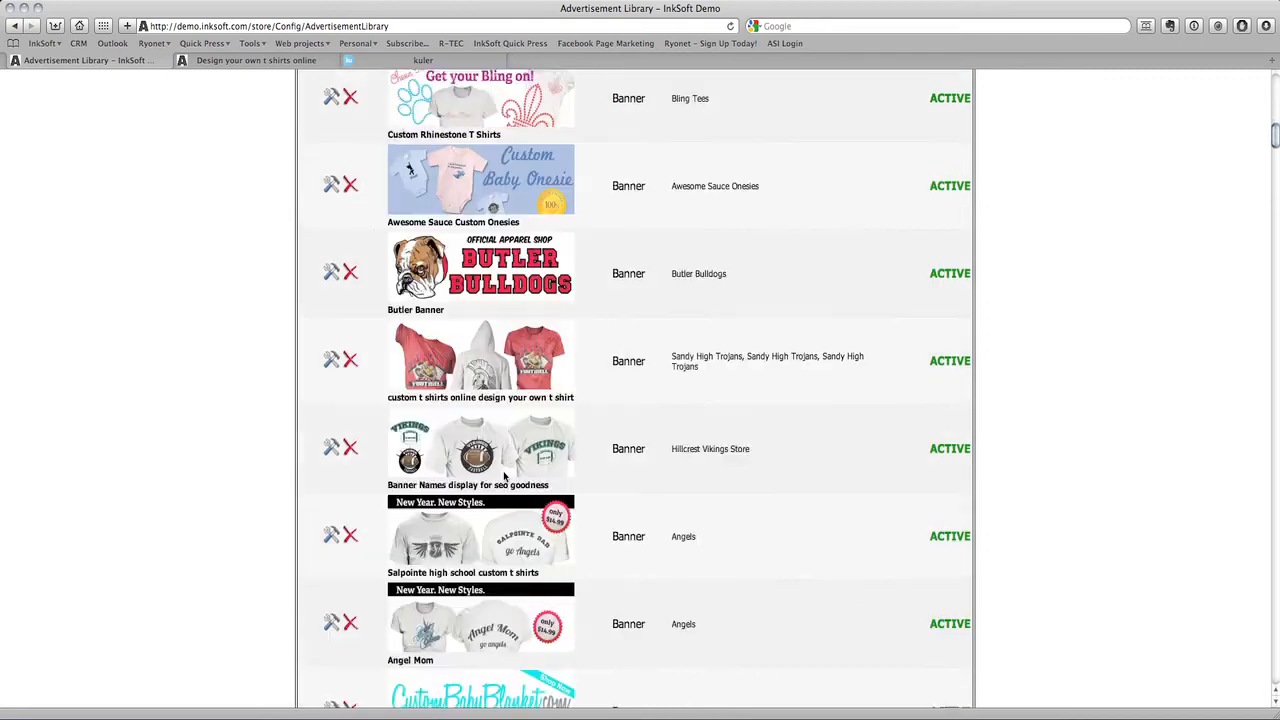
scroll(505, 477, "up", 12)
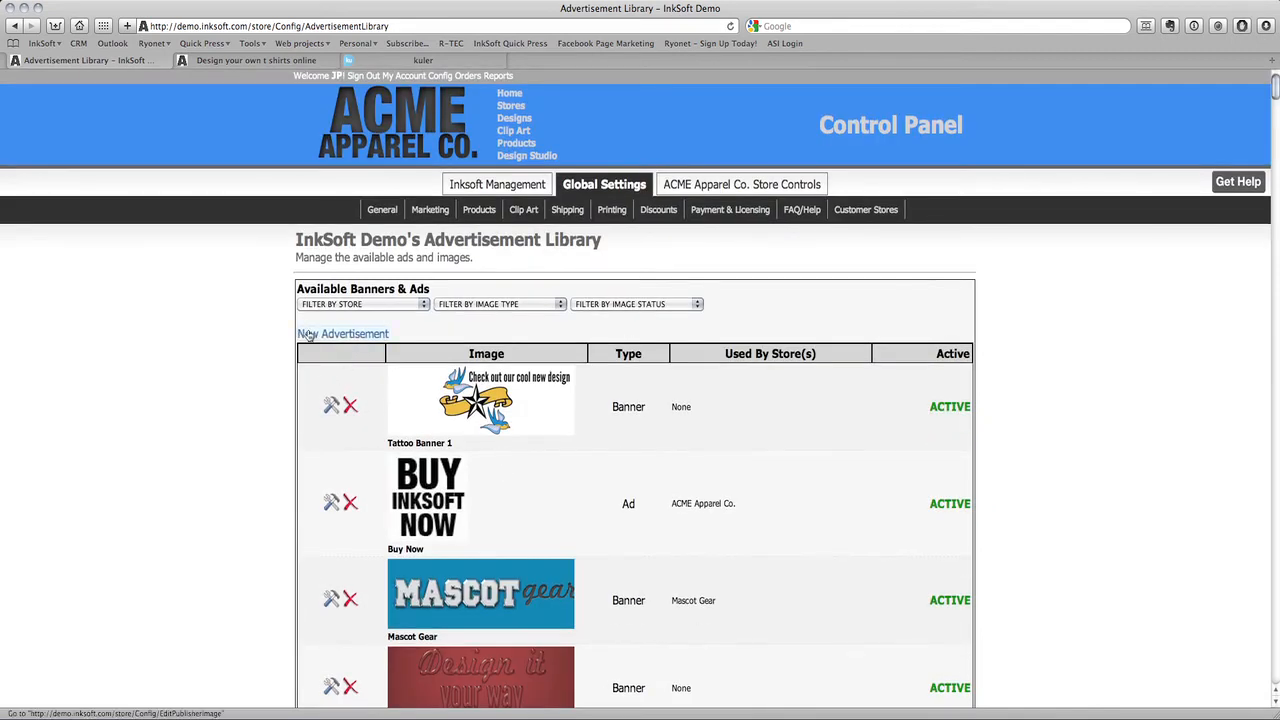
left_click(366, 334)
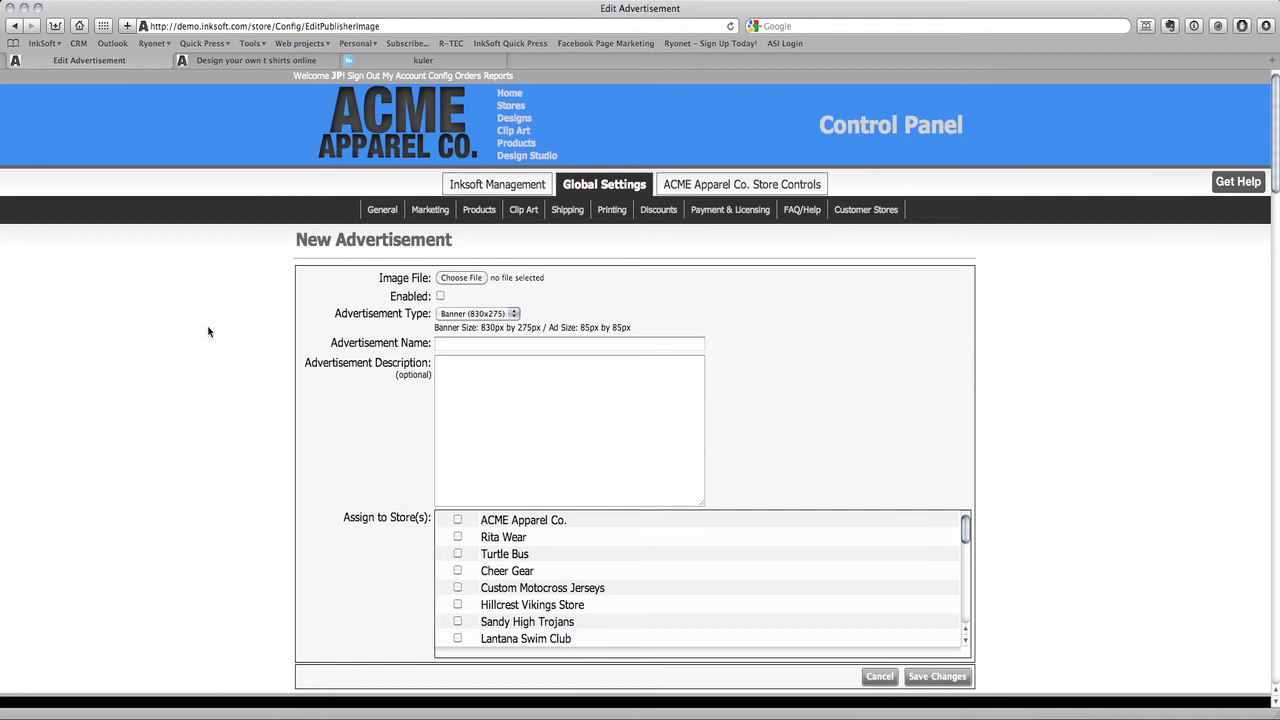
Step: Open the ACME Apparel Co. store's Advertisements page and review its active ads and banners
left_click(745, 181)
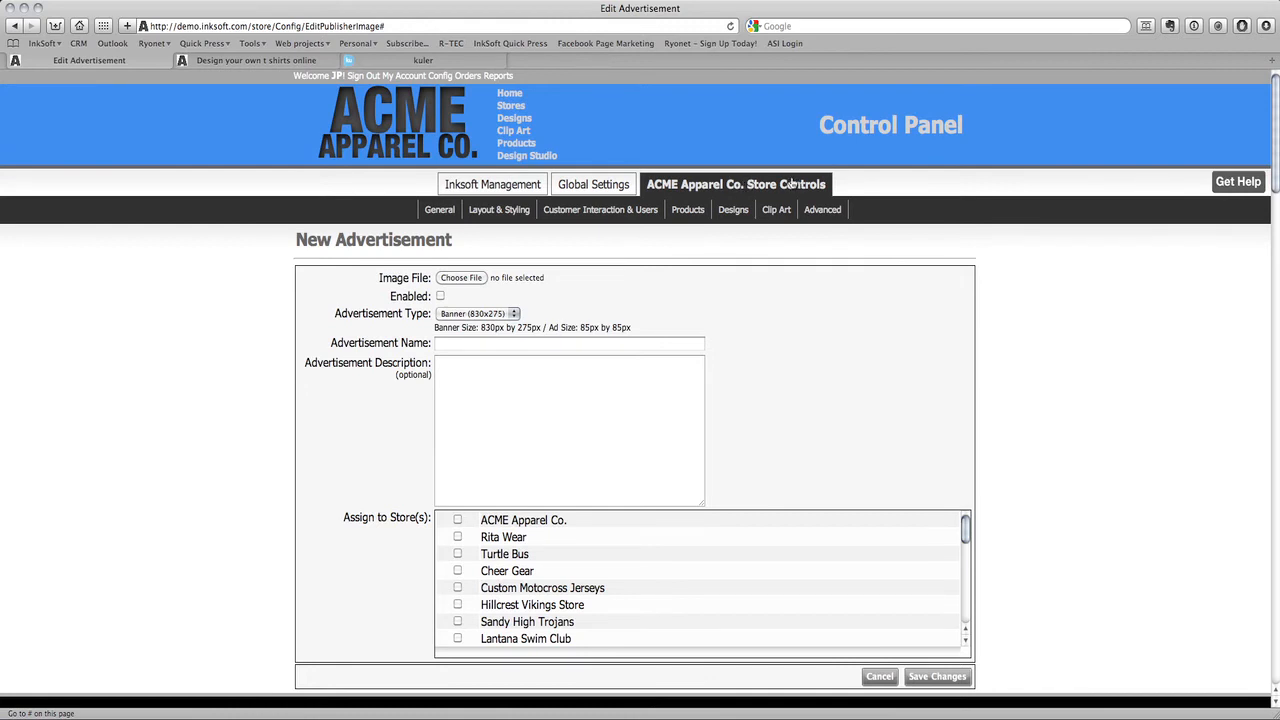
mouse_move(620, 212)
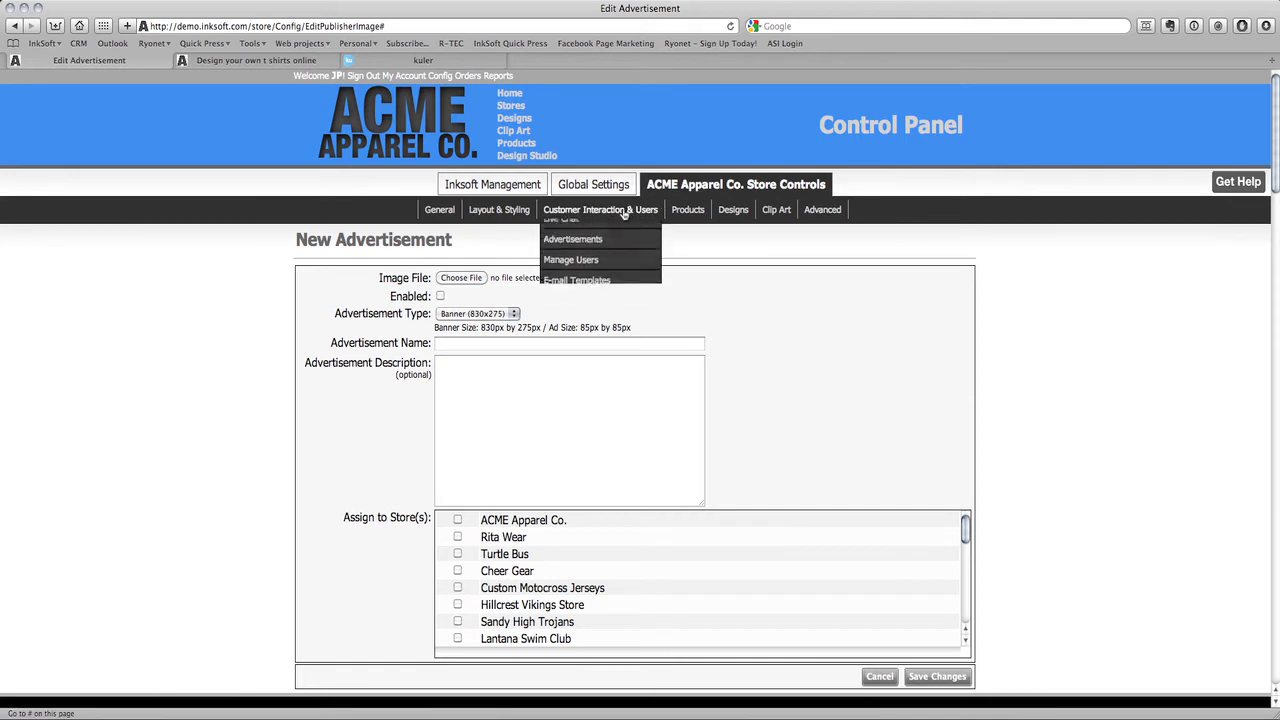
left_click(612, 253)
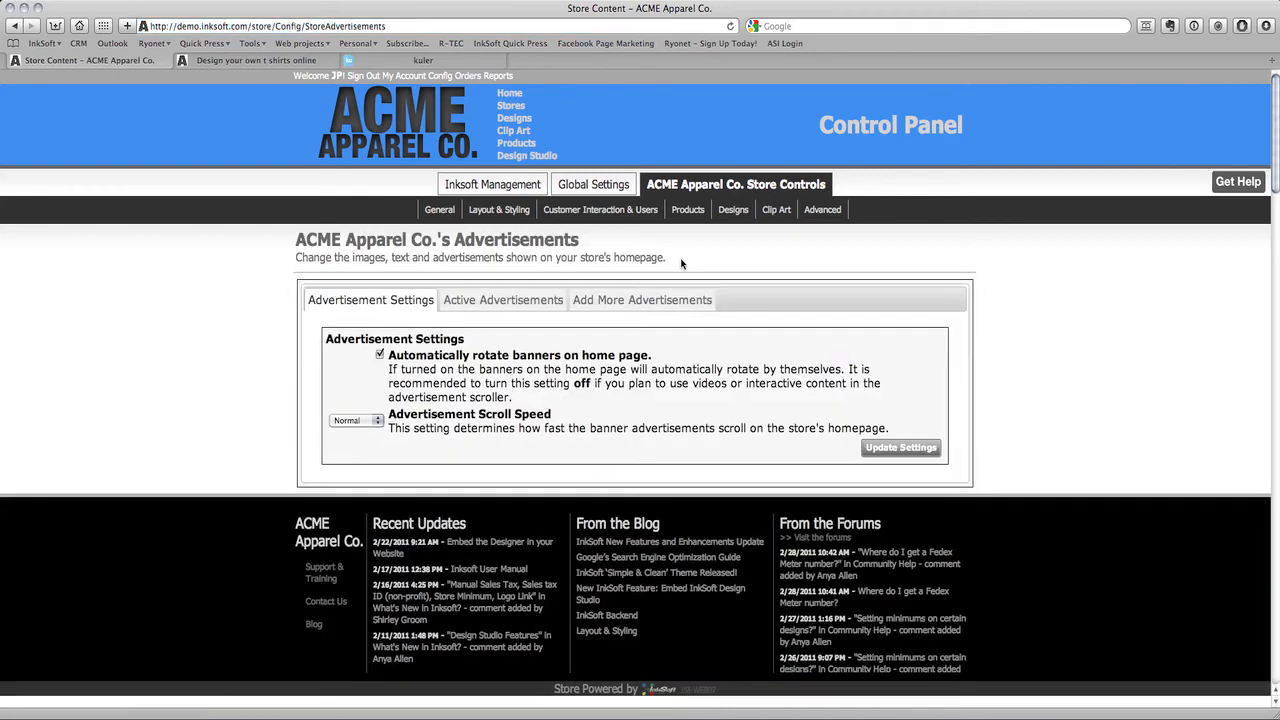
left_click(544, 305)
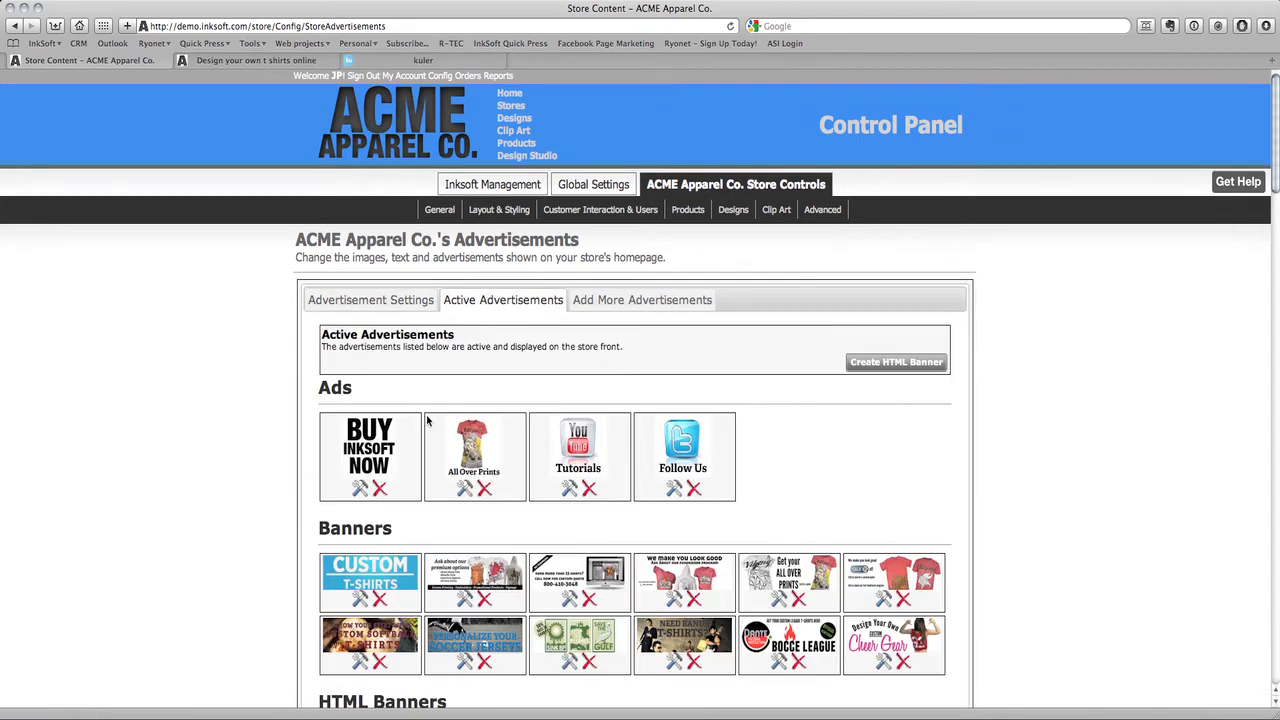
scroll(645, 430, "down", 2)
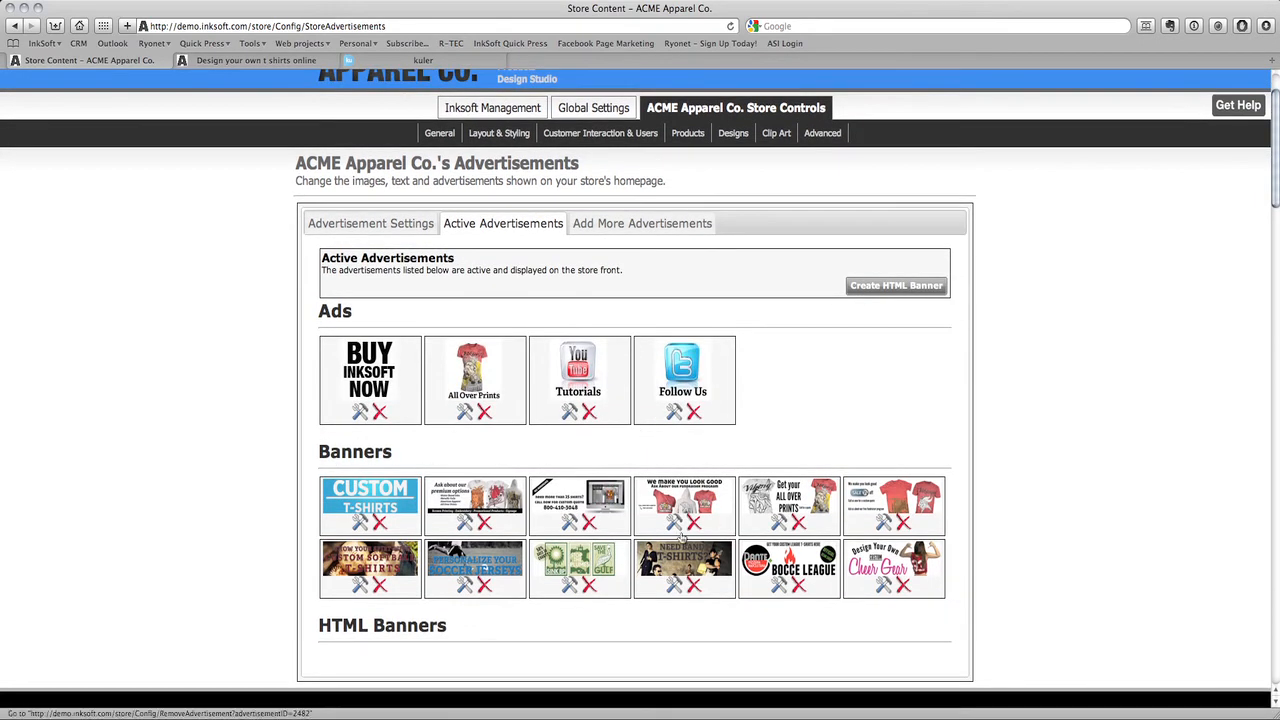
Step: View the banners available to add to the store, and check the global marketing options before returning to the store controls
left_click(655, 224)
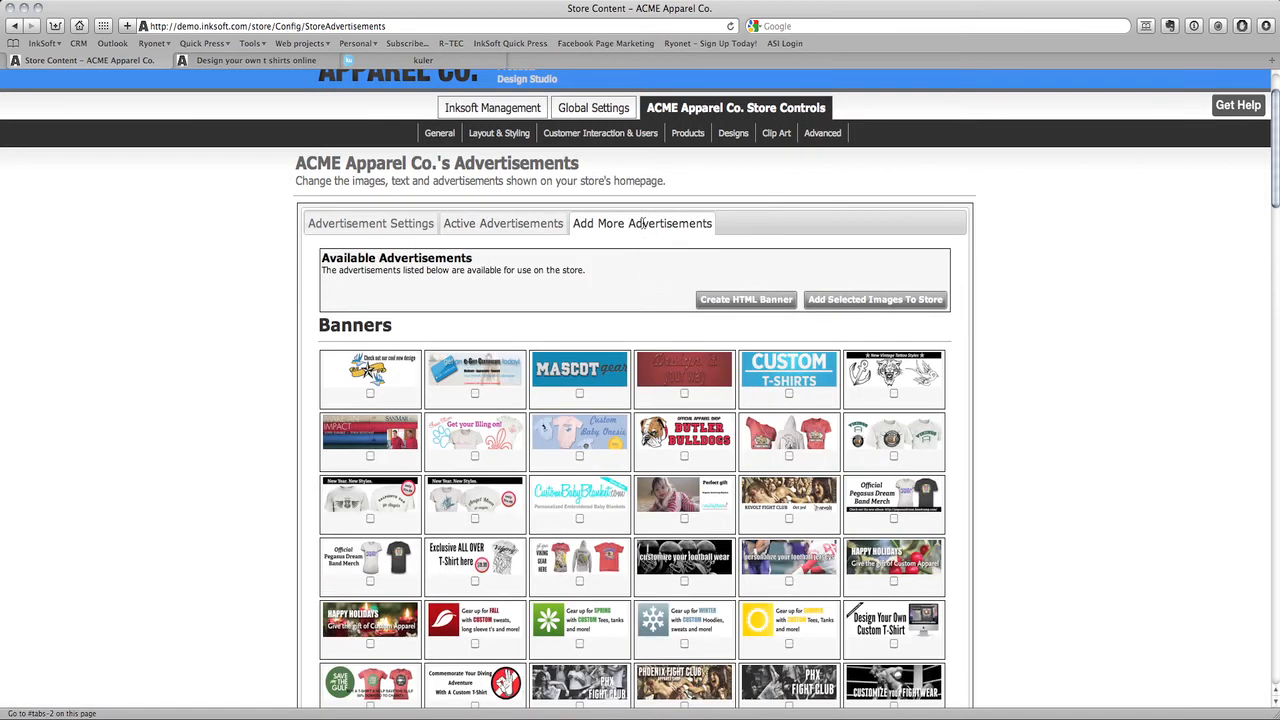
left_click(370, 393)
scroll(586, 105, "up", 2)
mouse_move(430, 212)
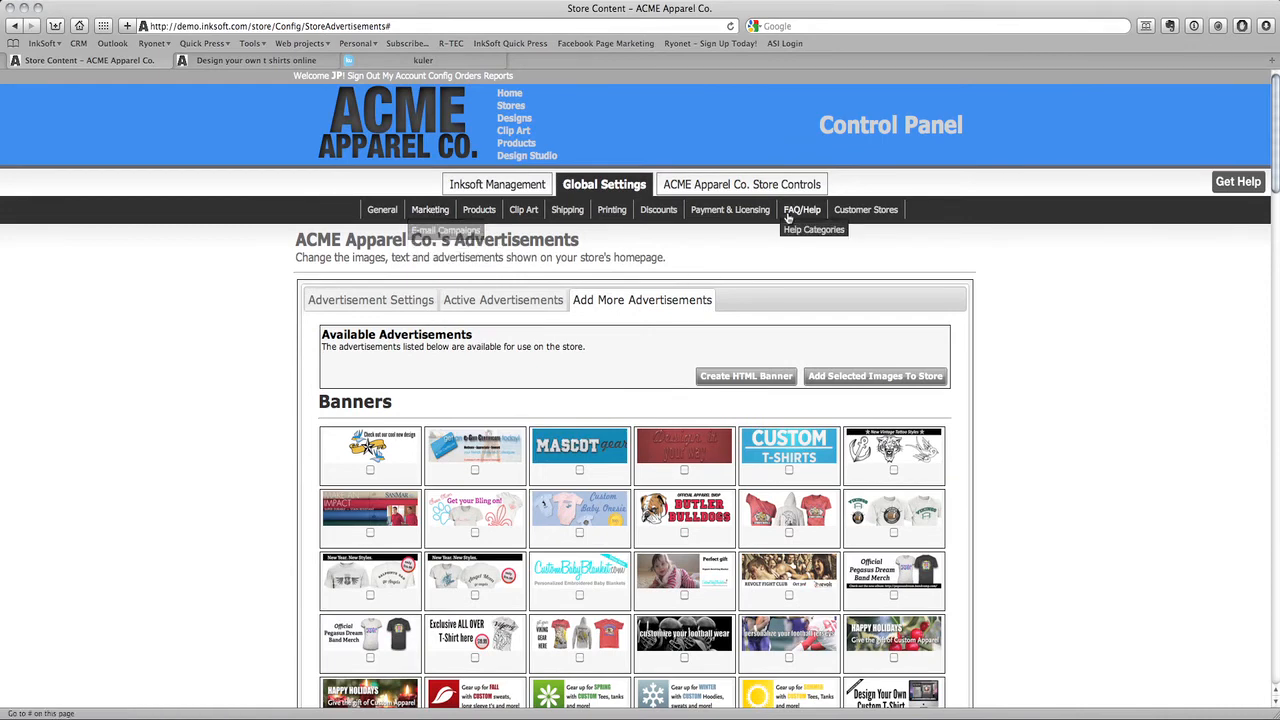
left_click(762, 186)
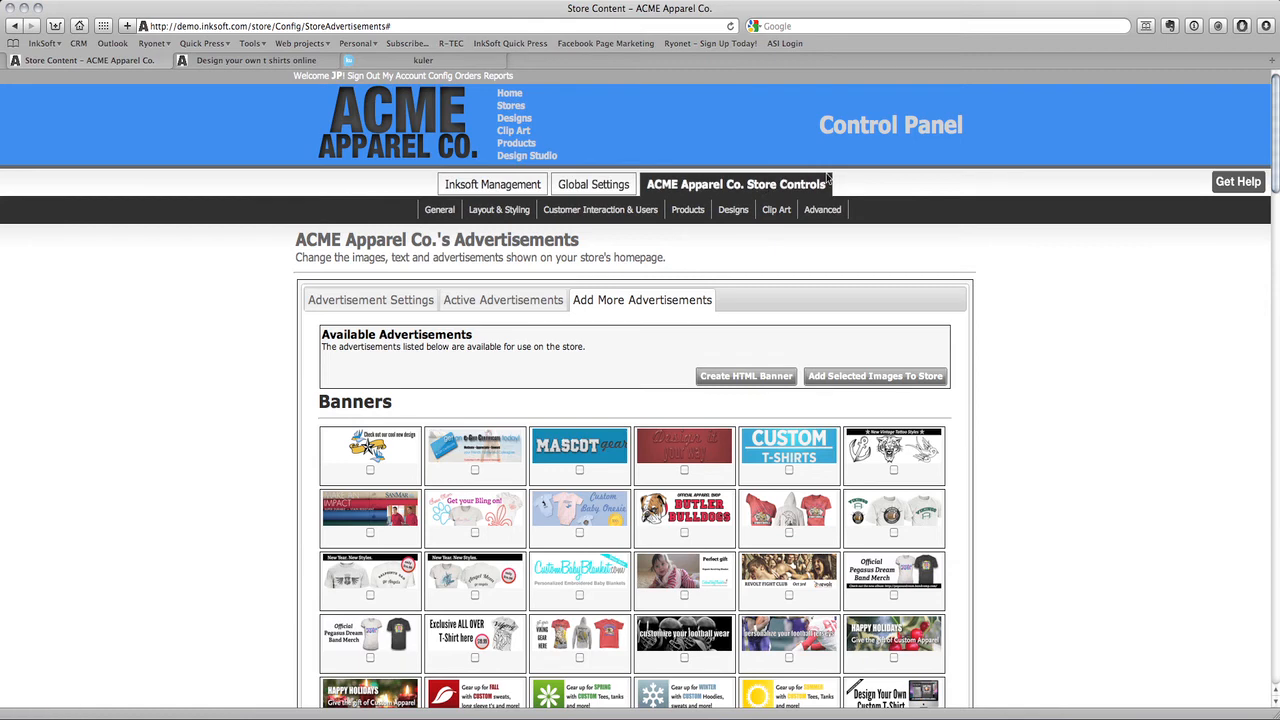
Step: View the store's public homepage and Products page, returning to the homepage through the header logo
mouse_move(600, 210)
left_click(397, 100)
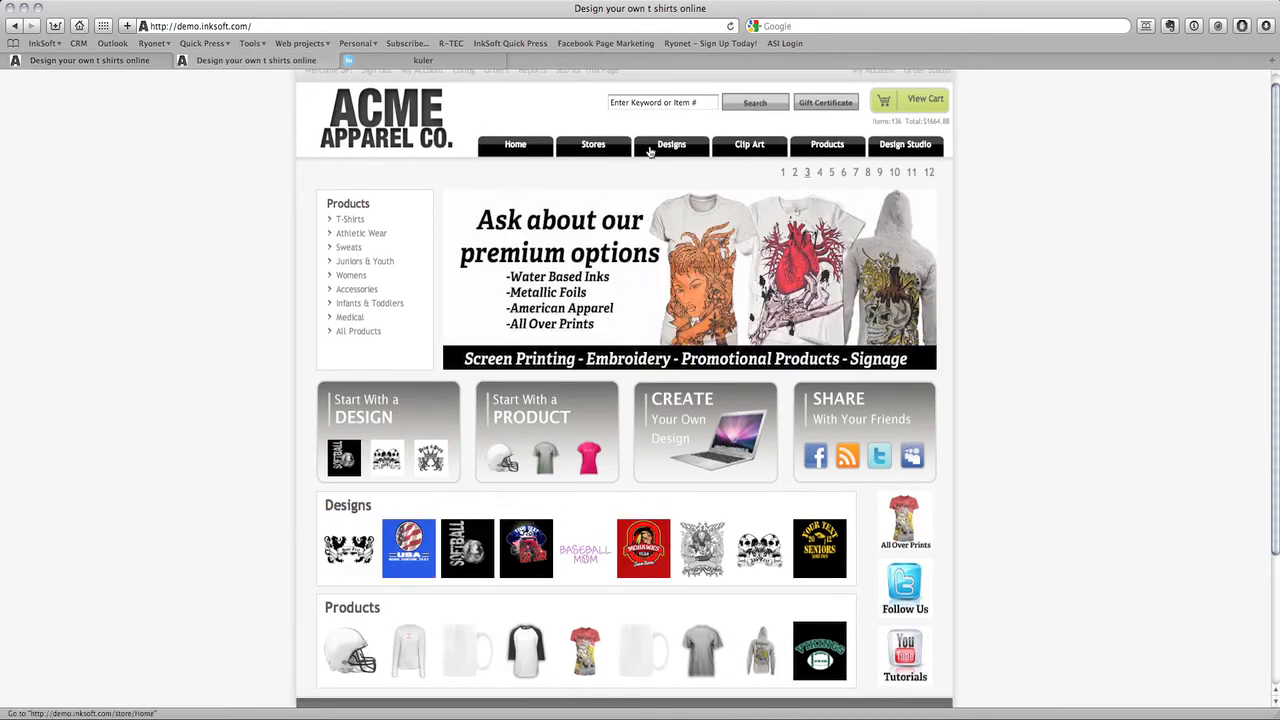
left_click(816, 146)
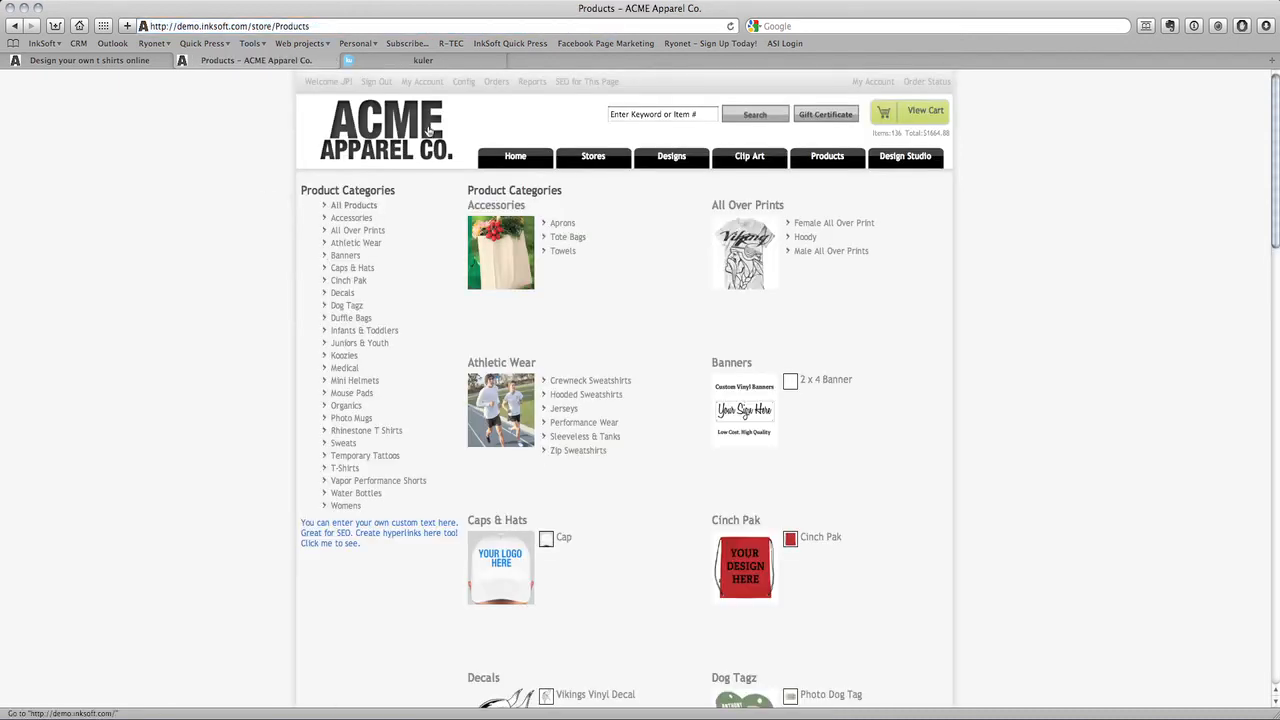
left_click(362, 112)
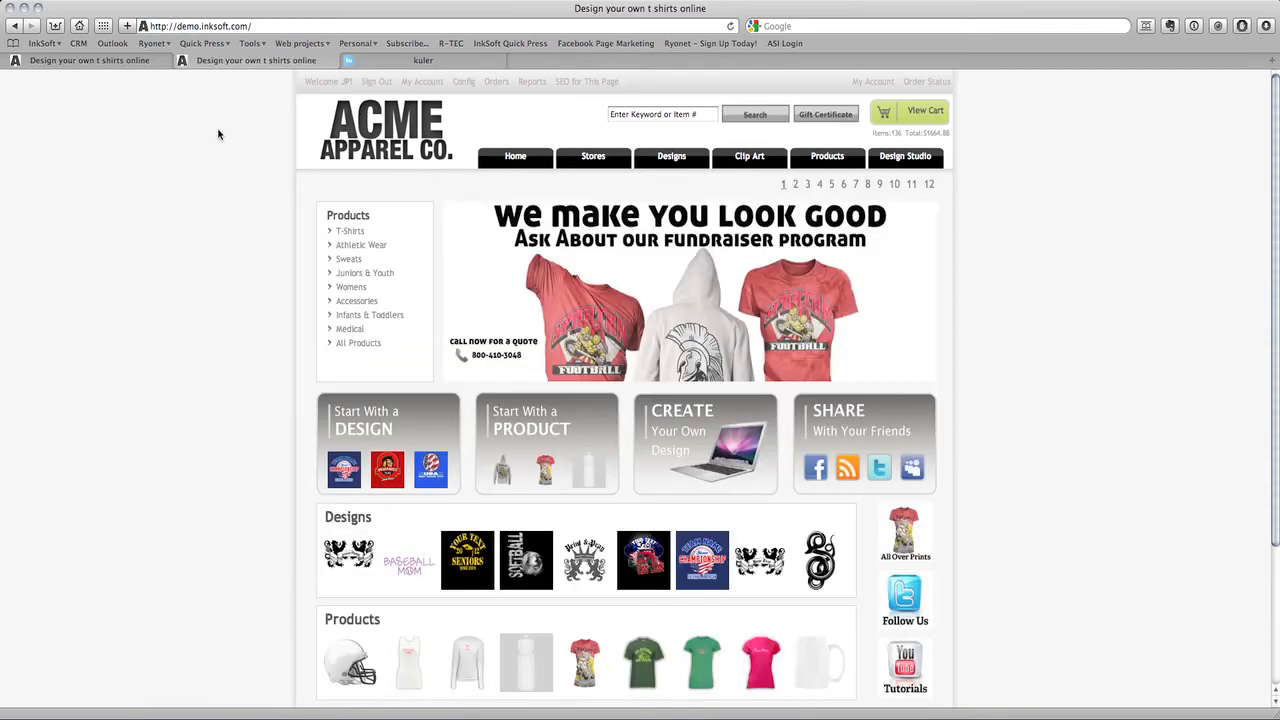
left_click(387, 61)
left_click(400, 26)
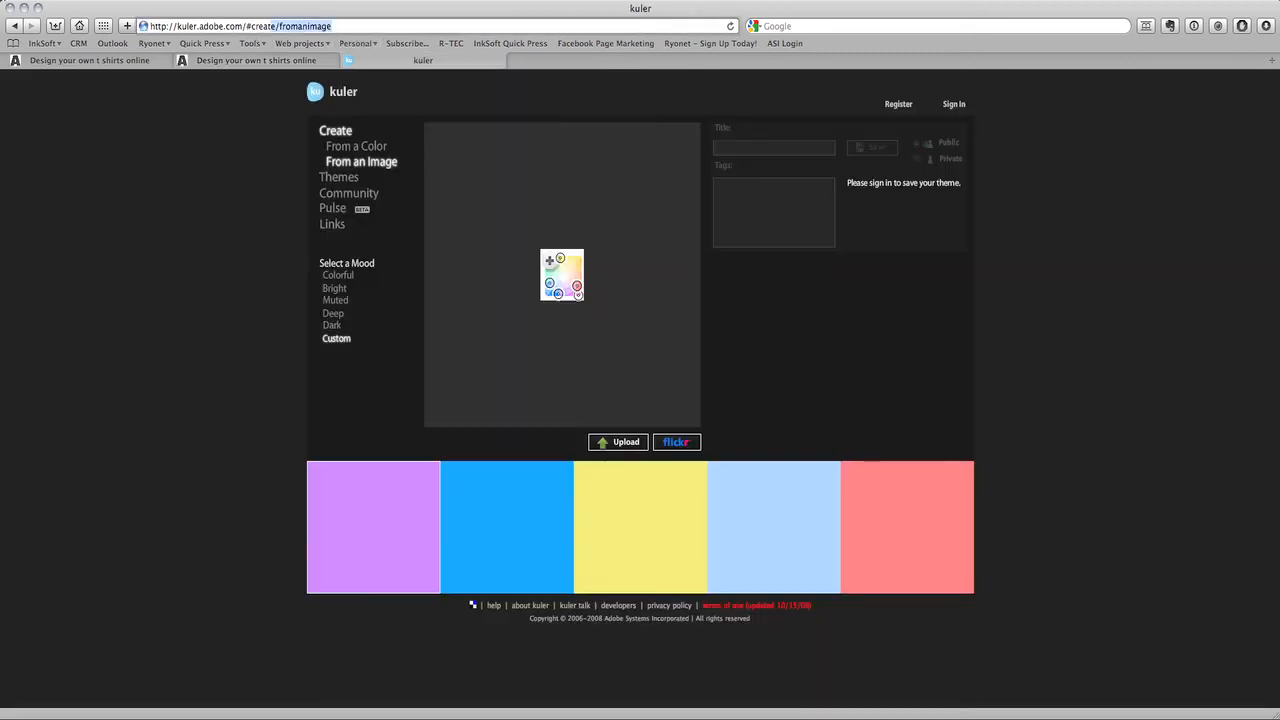
type("in")
key("Return")
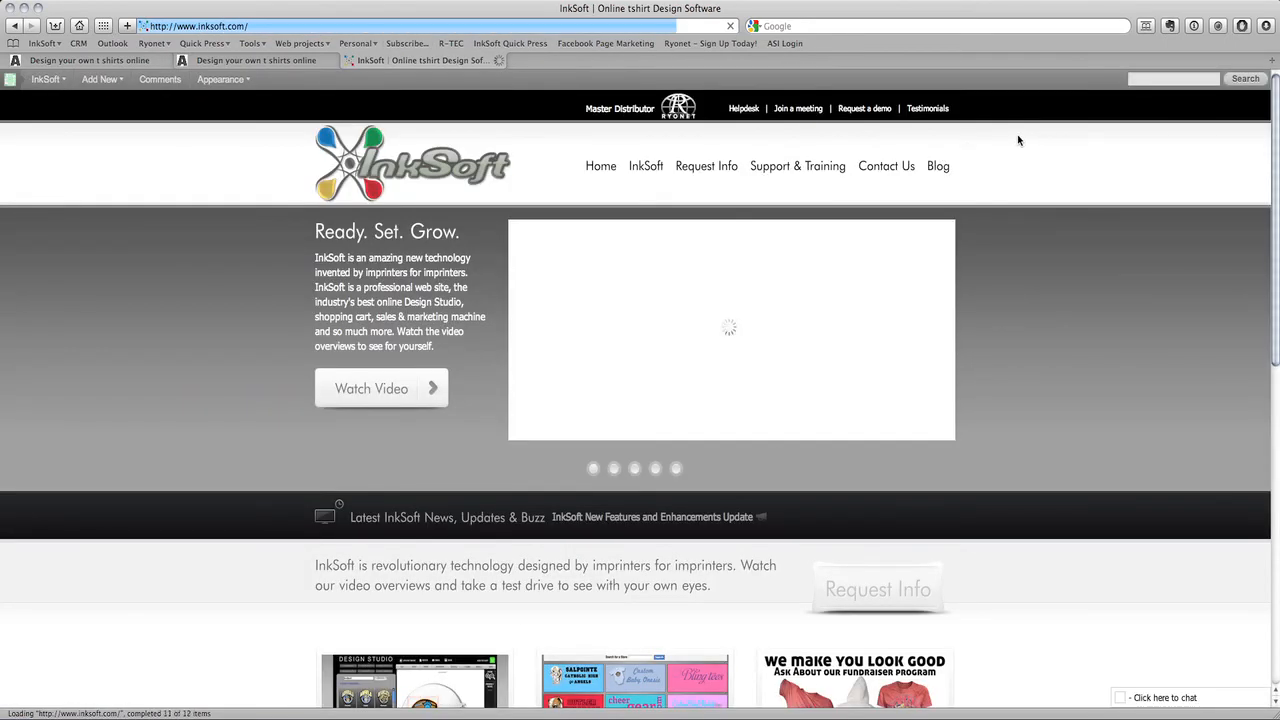
mouse_move(819, 164)
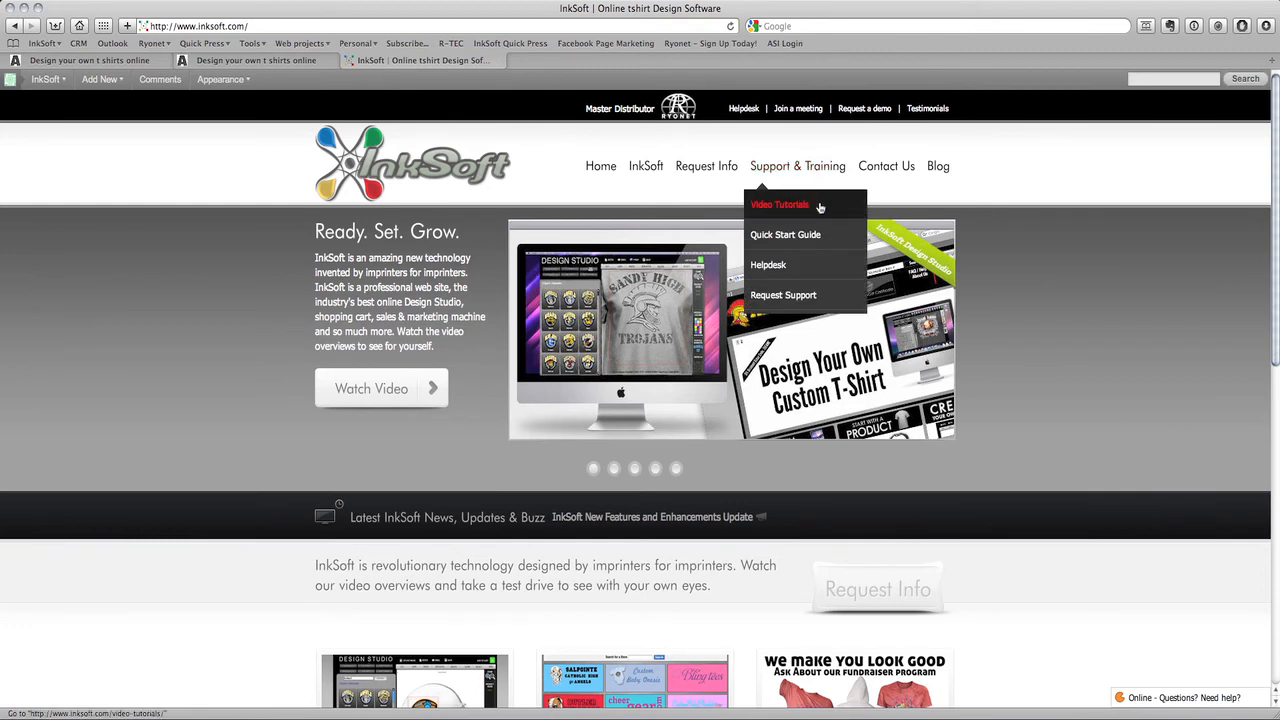
left_click(820, 205)
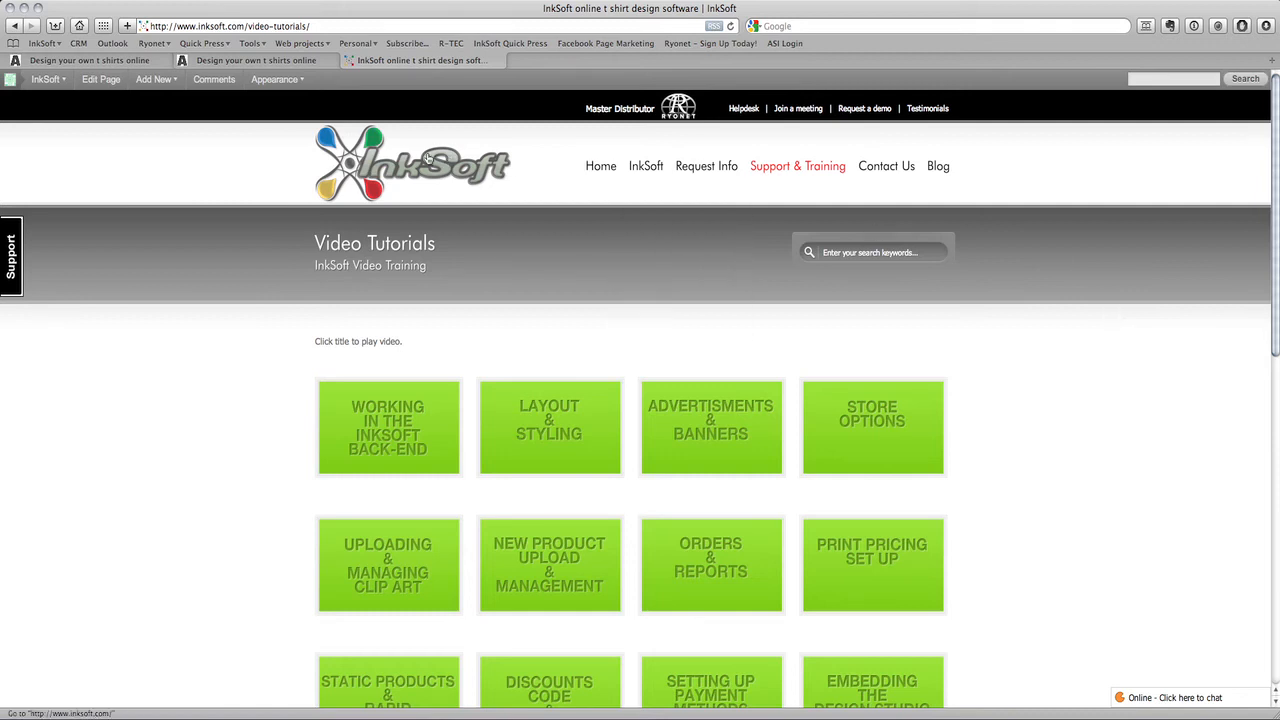
left_click(371, 170)
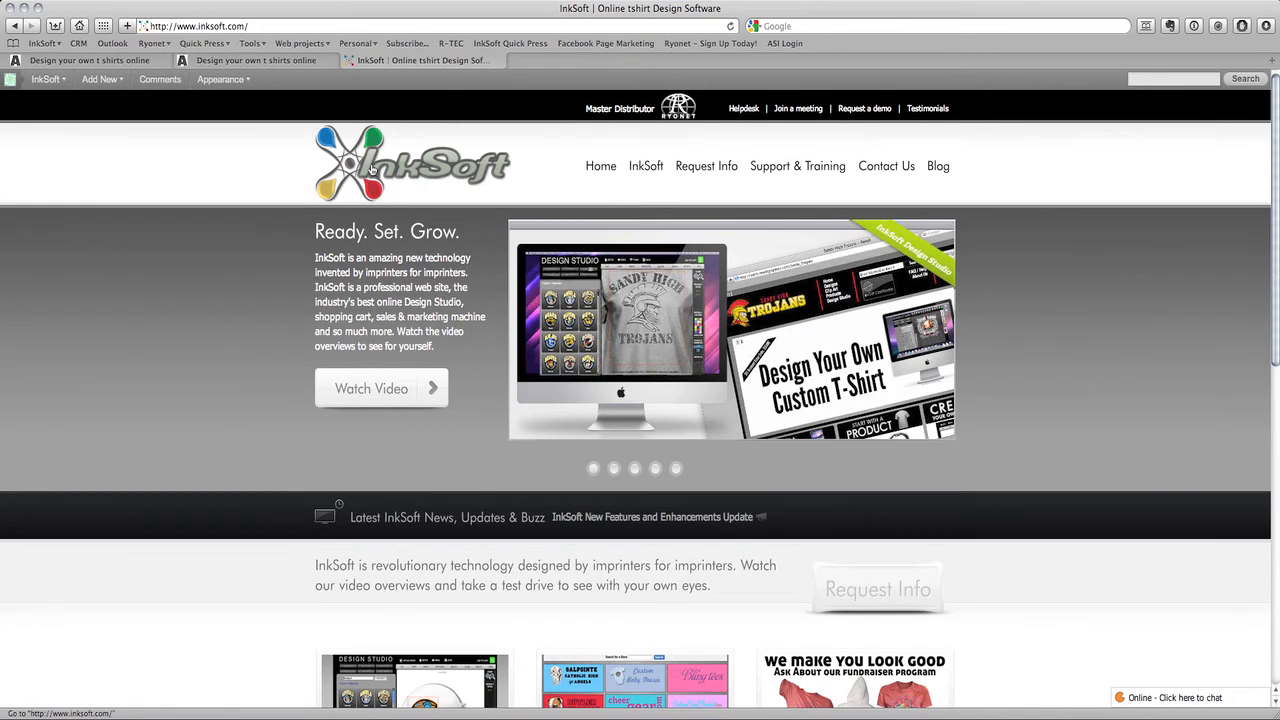
Step: Go back to the ACME Apparel Co. store and open Store Options from its store controls in the configuration area
left_click(114, 60)
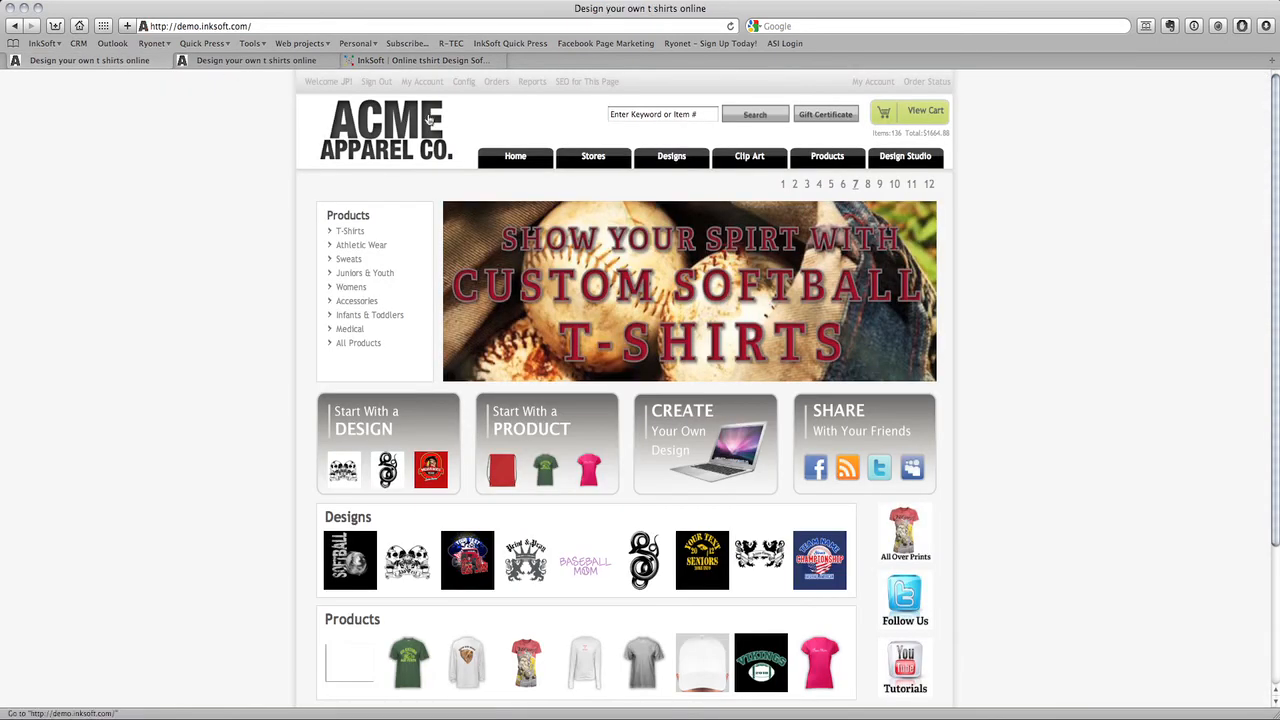
left_click(463, 81)
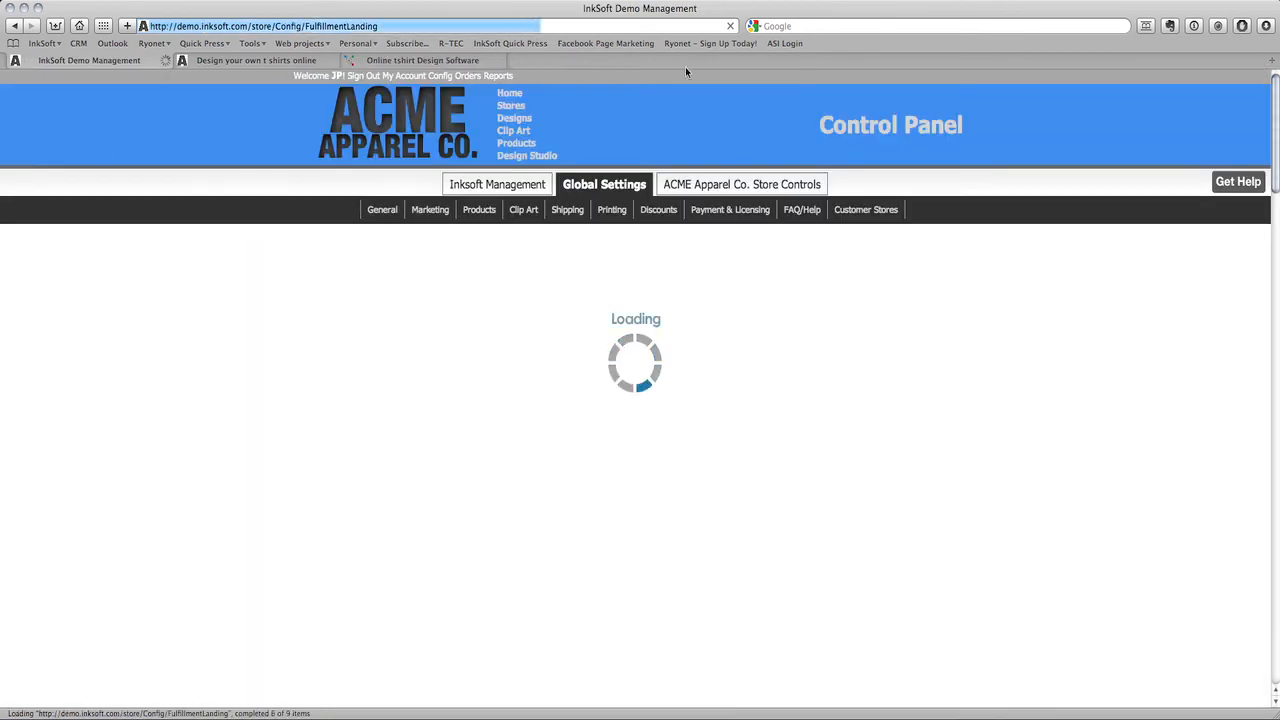
left_click(770, 186)
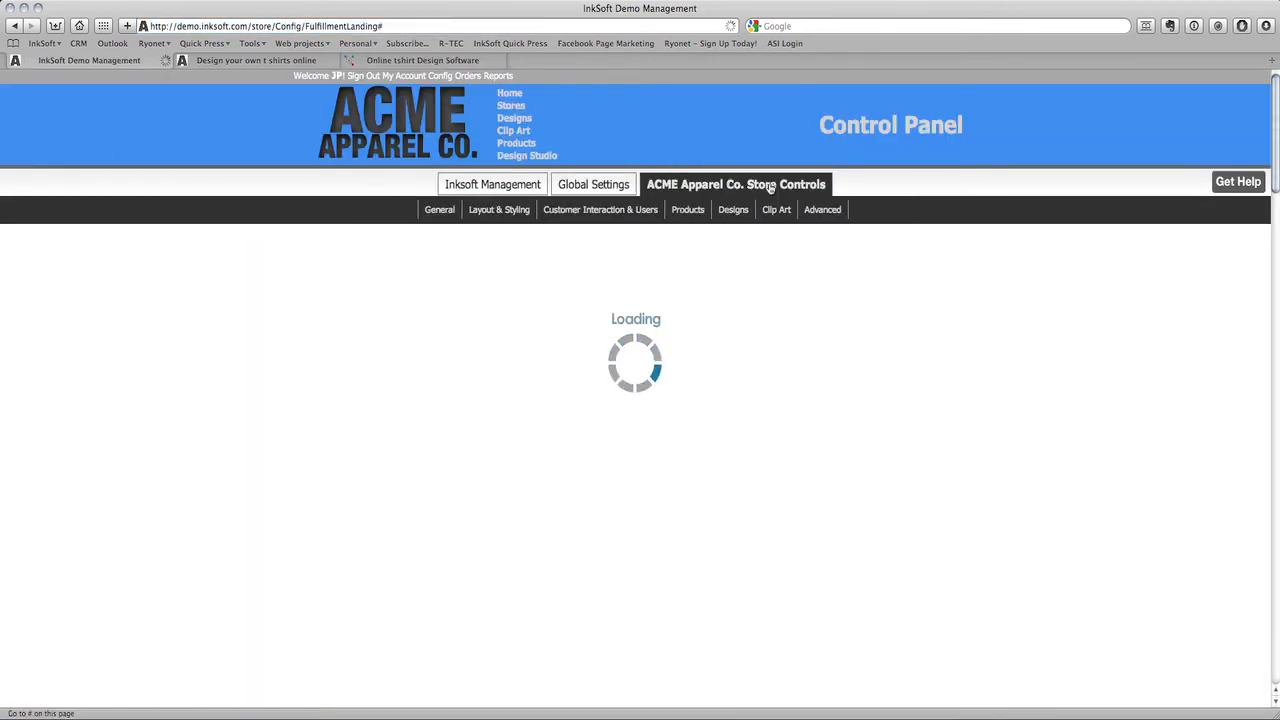
mouse_move(435, 212)
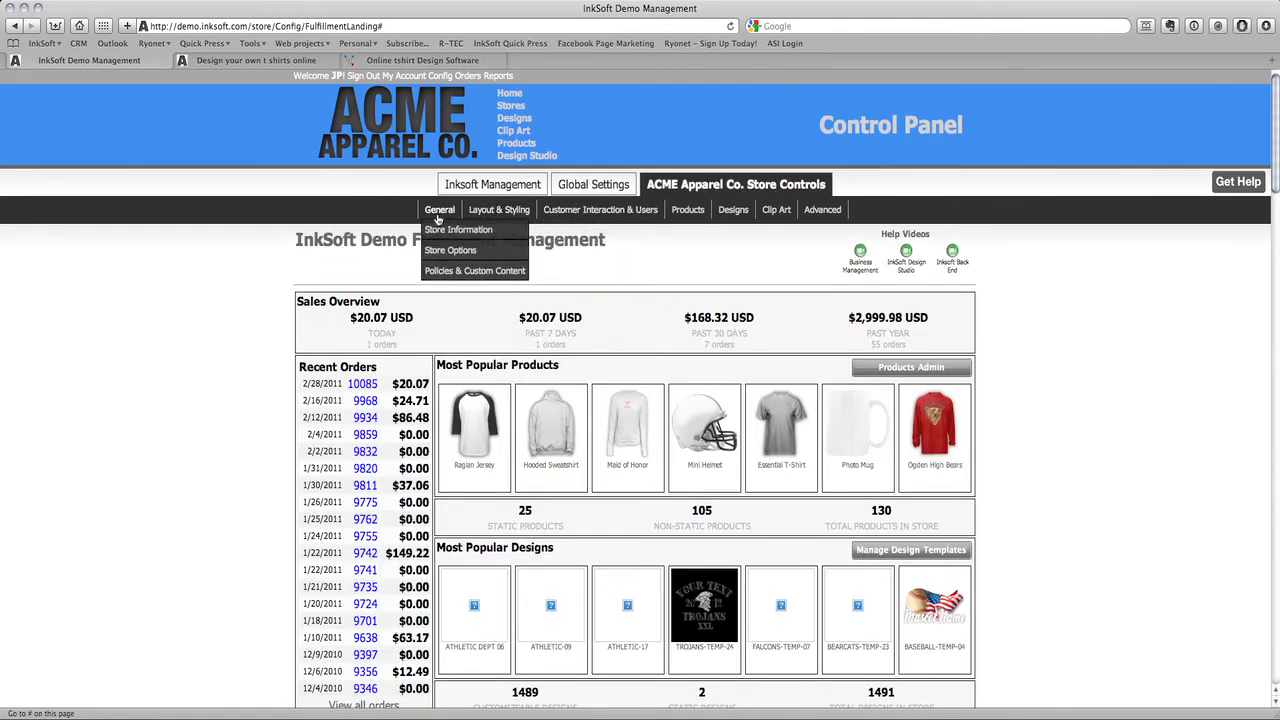
left_click(503, 257)
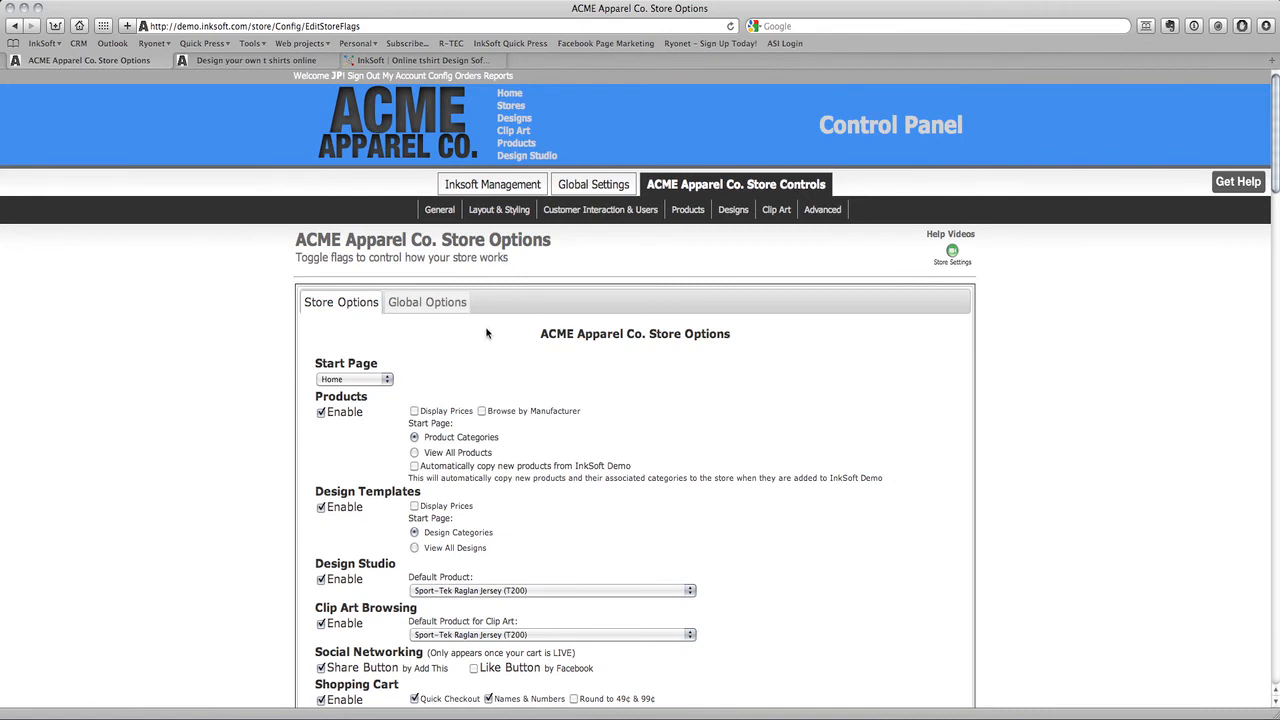
Step: Review the Custom Linking settings in Store Options and compare them with the Home link on the storefront
scroll(484, 336, "down", 5)
scroll(484, 340, "down", 2)
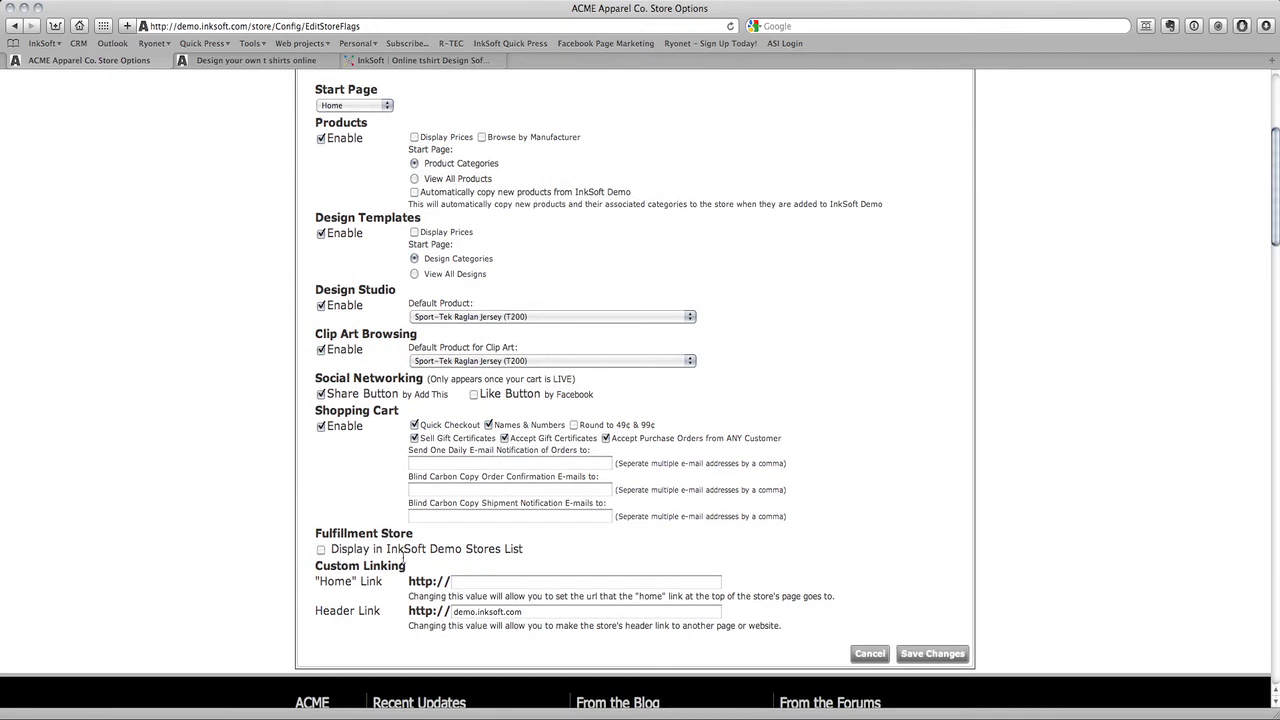
left_click(468, 584)
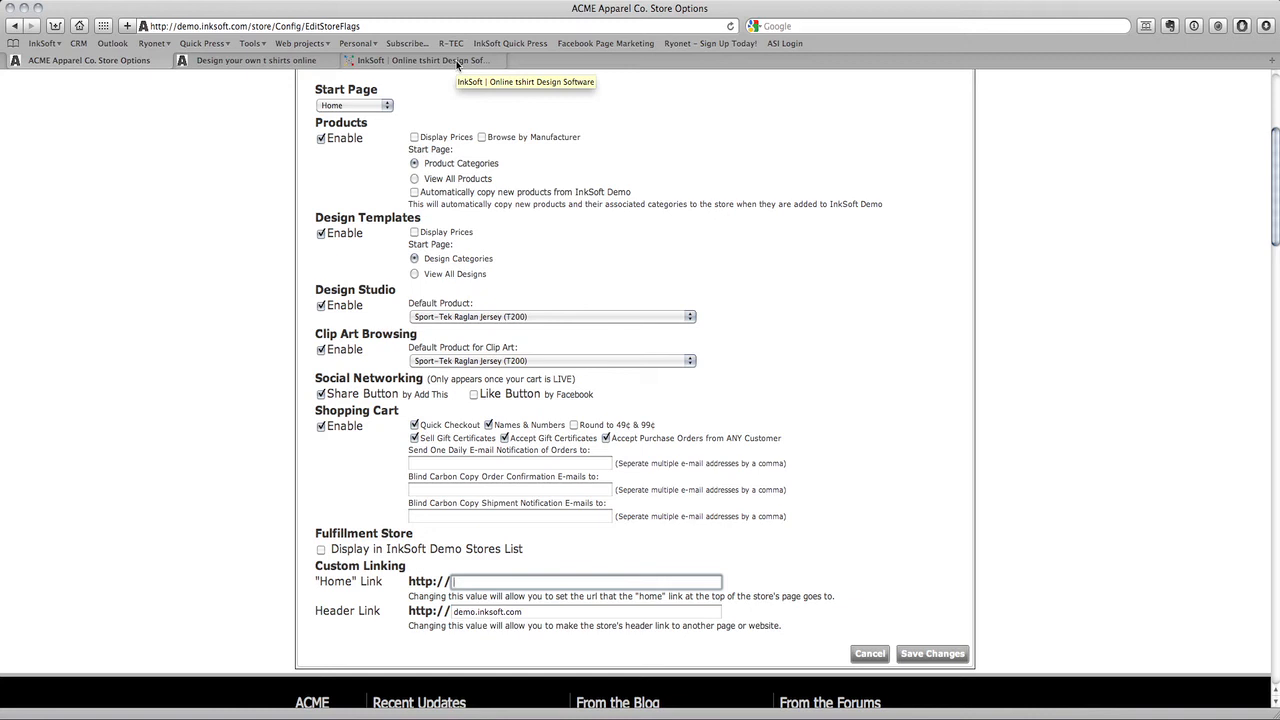
left_click(882, 364)
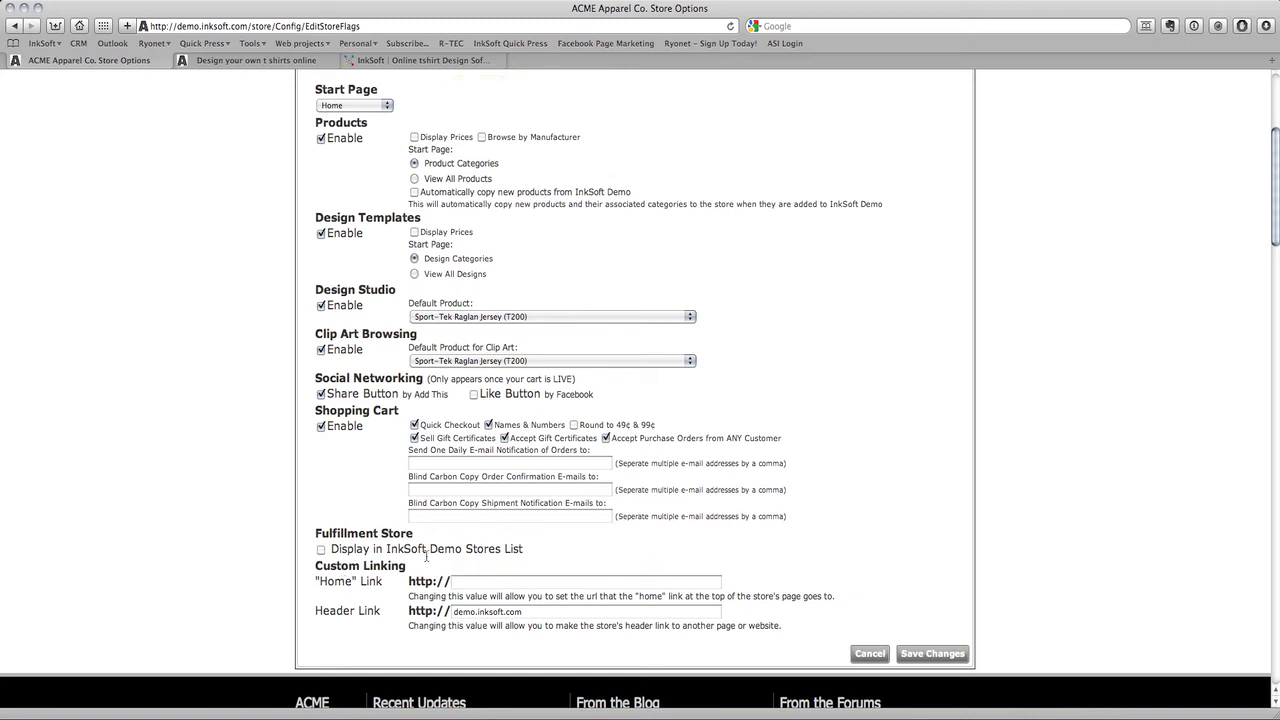
scroll(406, 433, "up", 5)
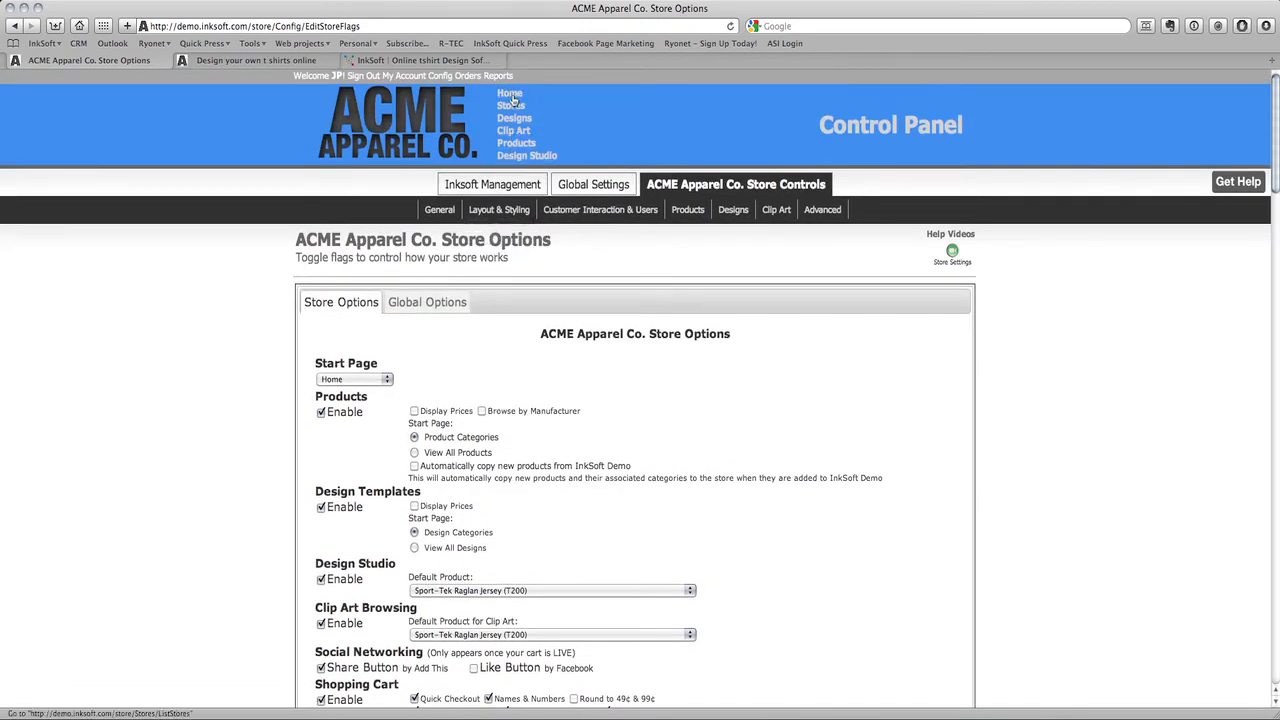
left_click(511, 95)
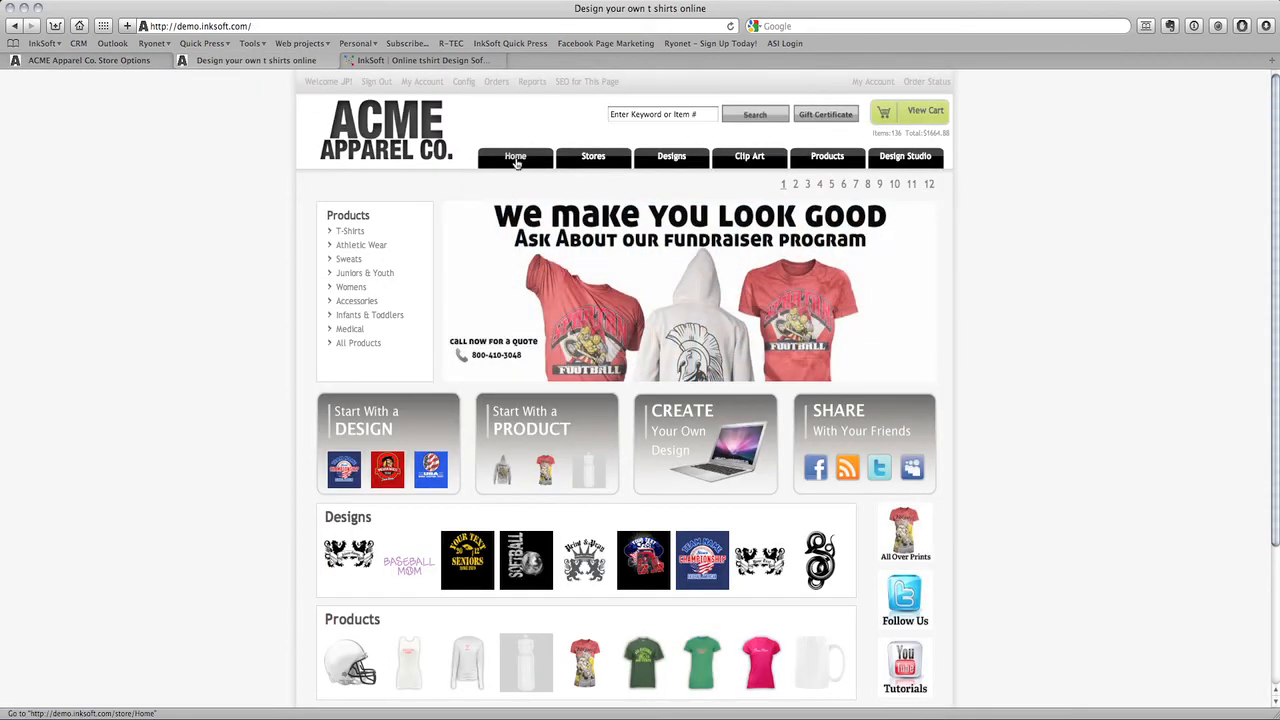
left_click(150, 61)
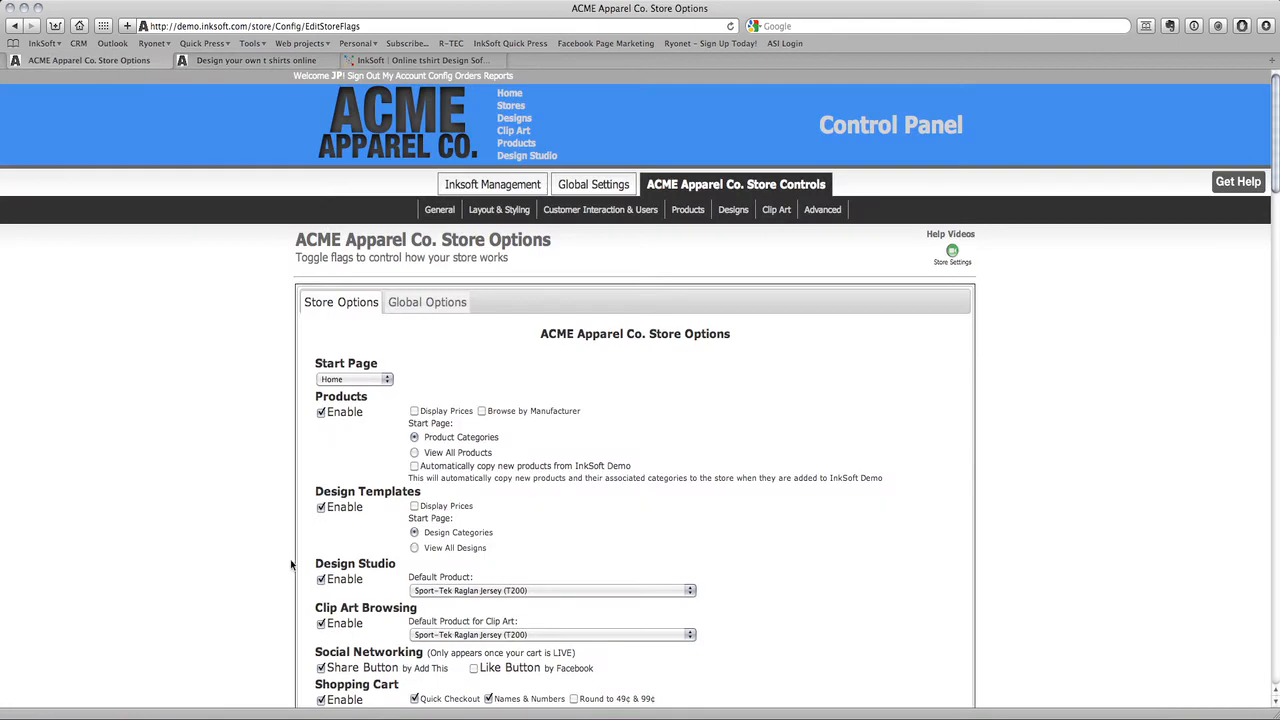
Step: Set the store's custom "Home" Link to inksoft.com and save the store options
scroll(291, 566, "down", 5)
left_click_drag(317, 483, 384, 484)
left_click(310, 512)
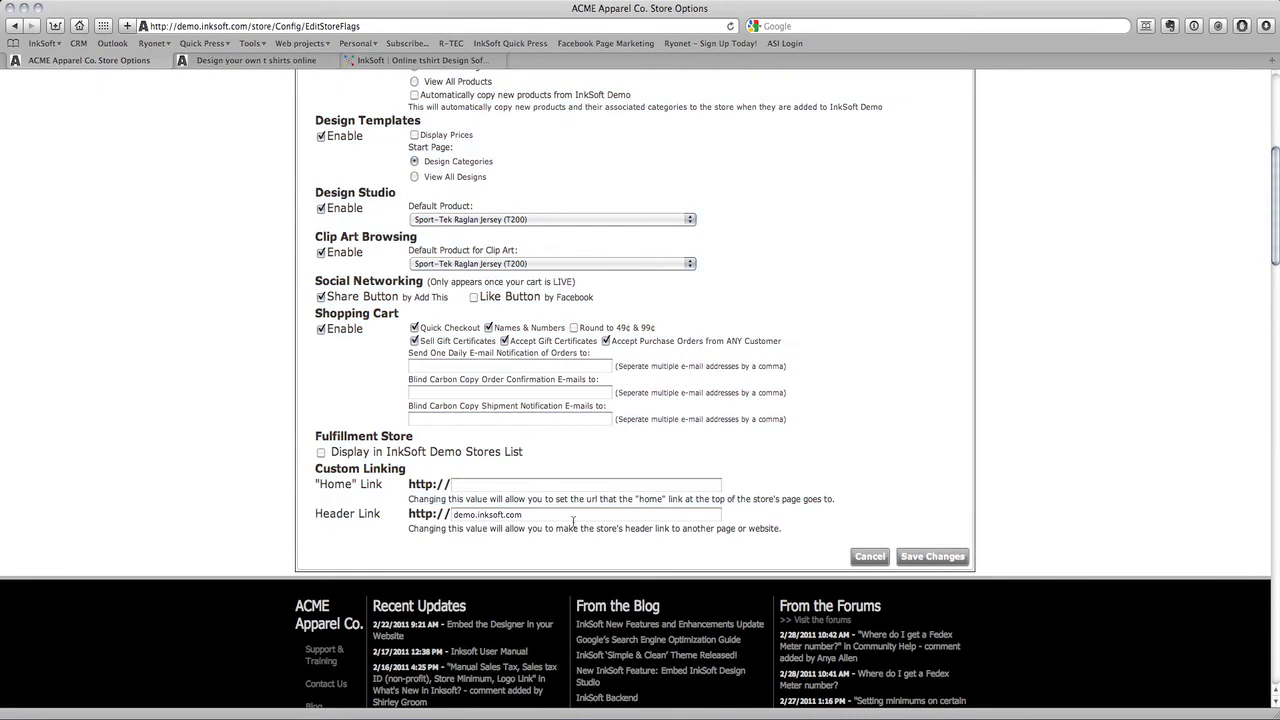
left_click_drag(564, 514, 408, 514)
left_click(838, 460)
left_click(472, 484)
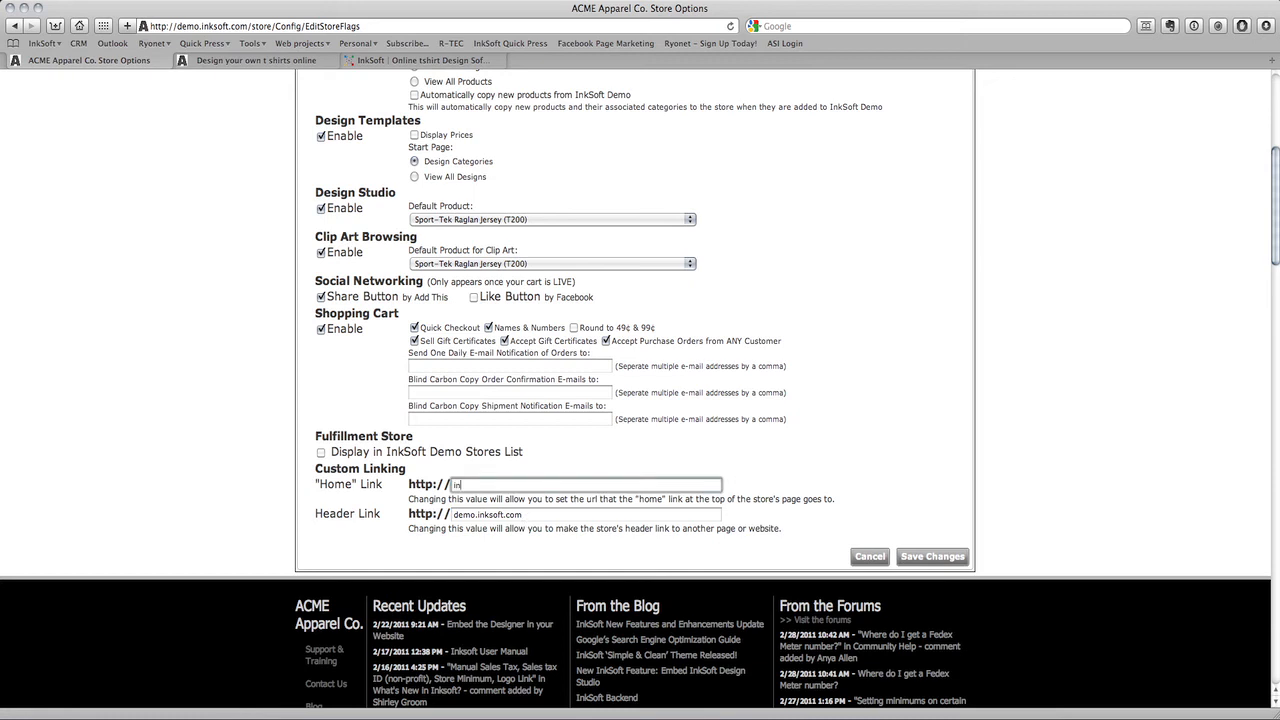
type("inksoft.com")
left_click(905, 558)
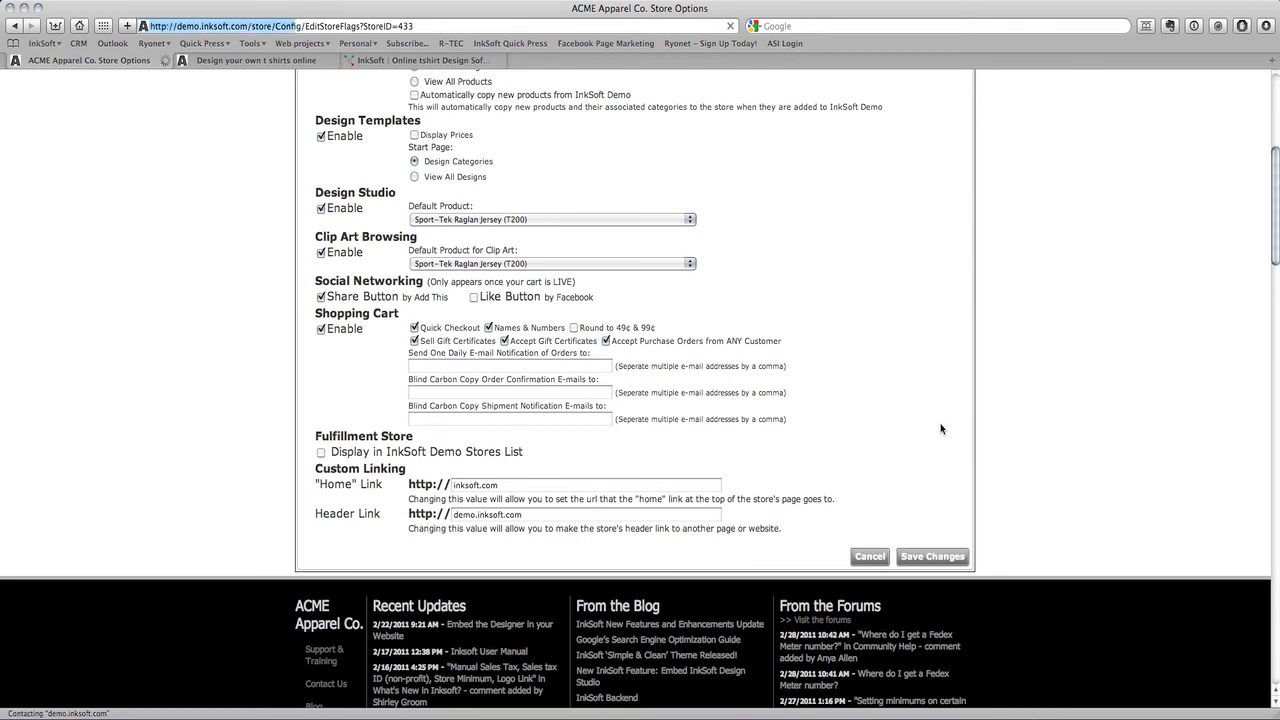
Step: Reload the storefront and follow its Home link to check where it leads
left_click(228, 60)
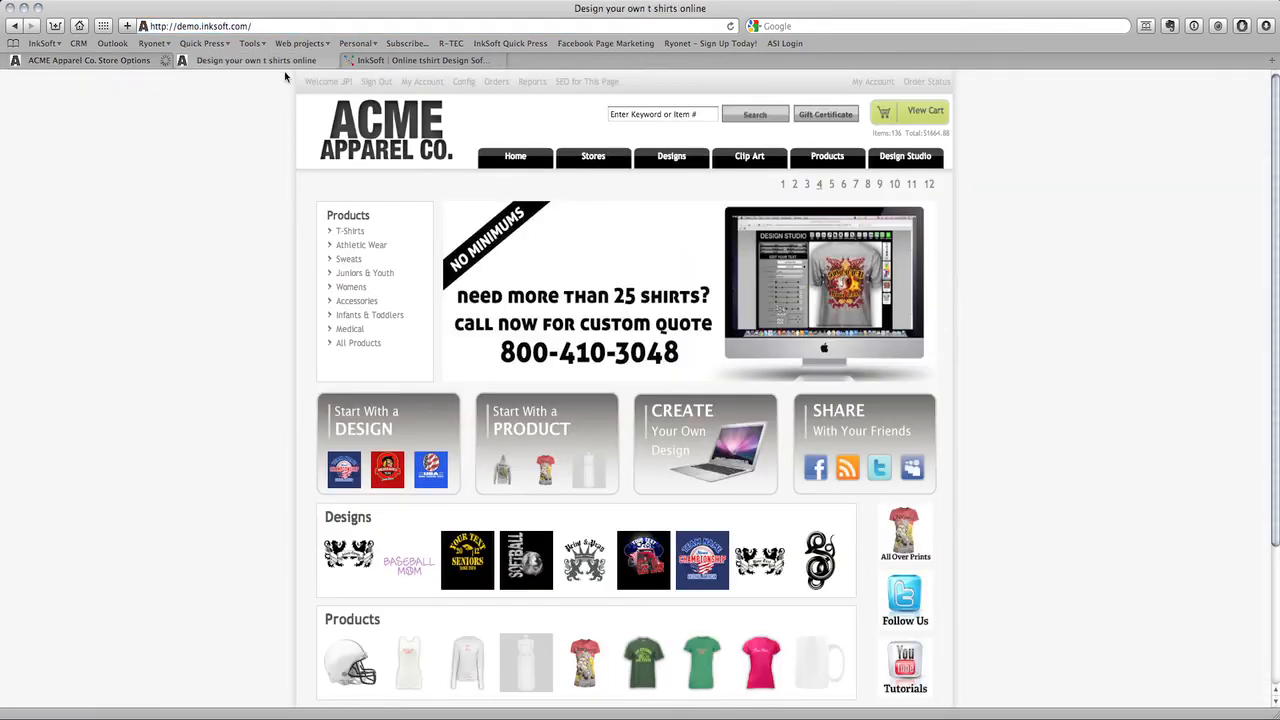
left_click(516, 159)
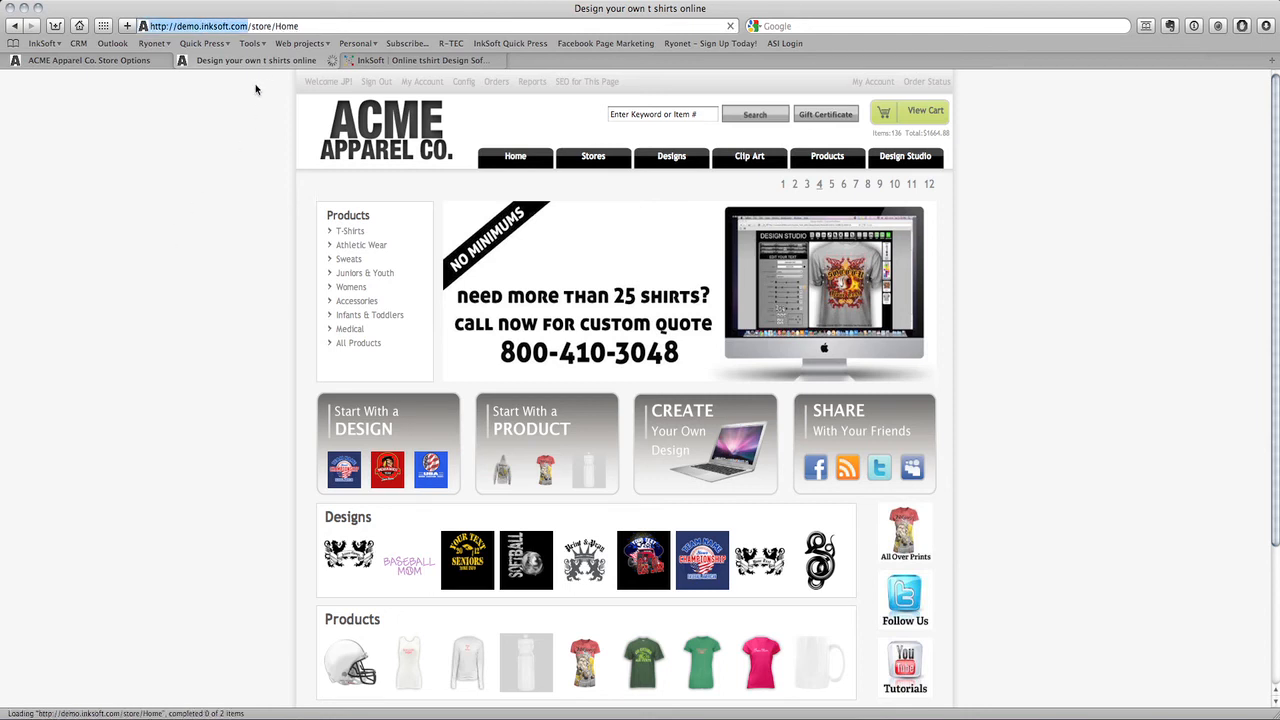
left_click(731, 27)
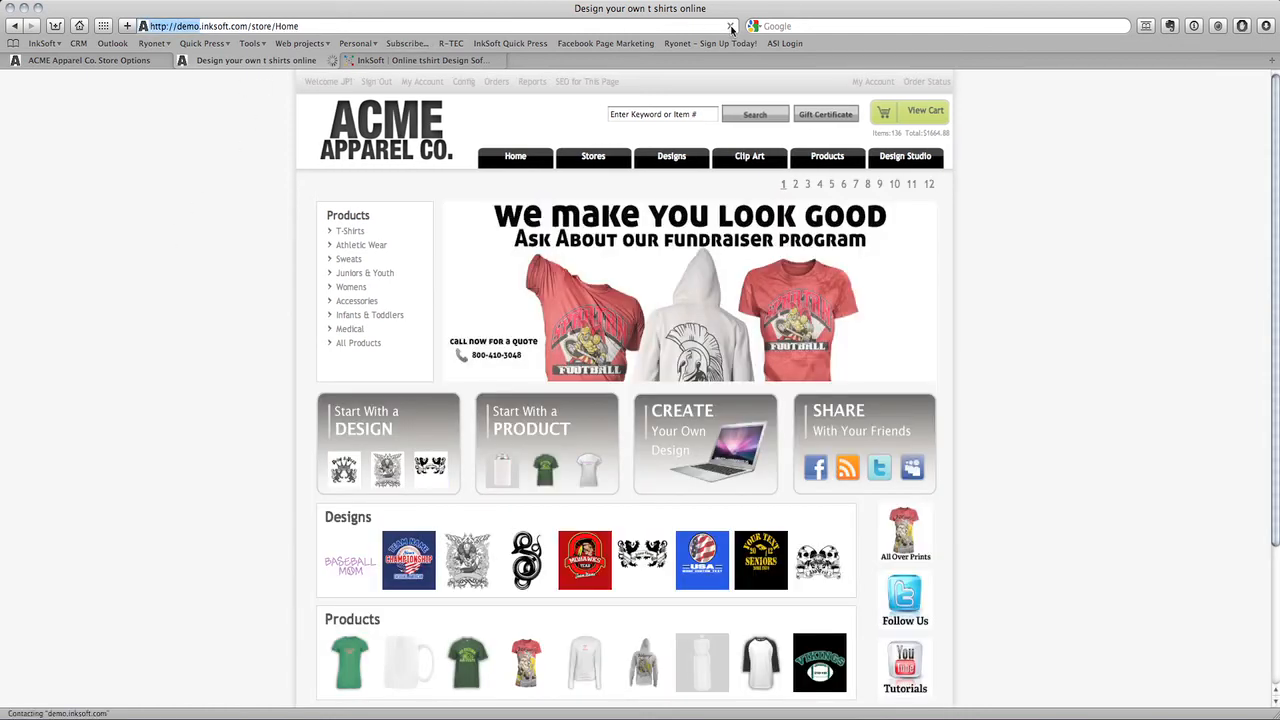
left_click(733, 27)
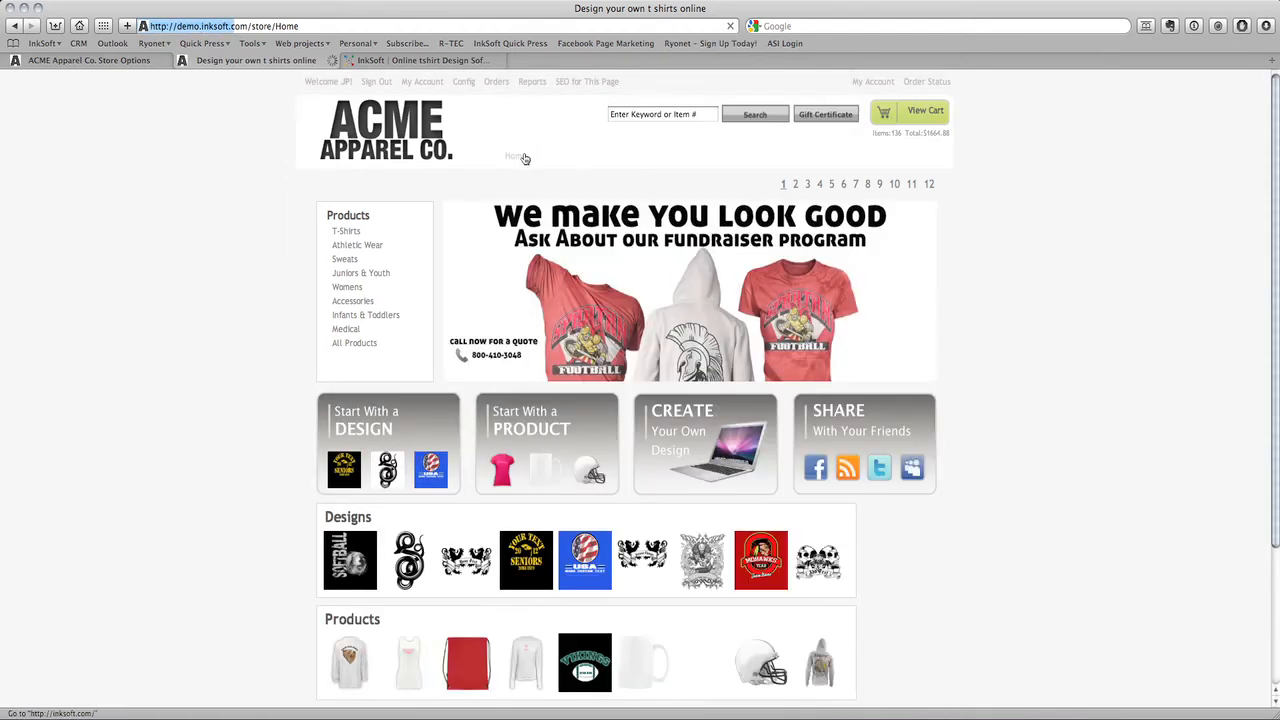
left_click(520, 157)
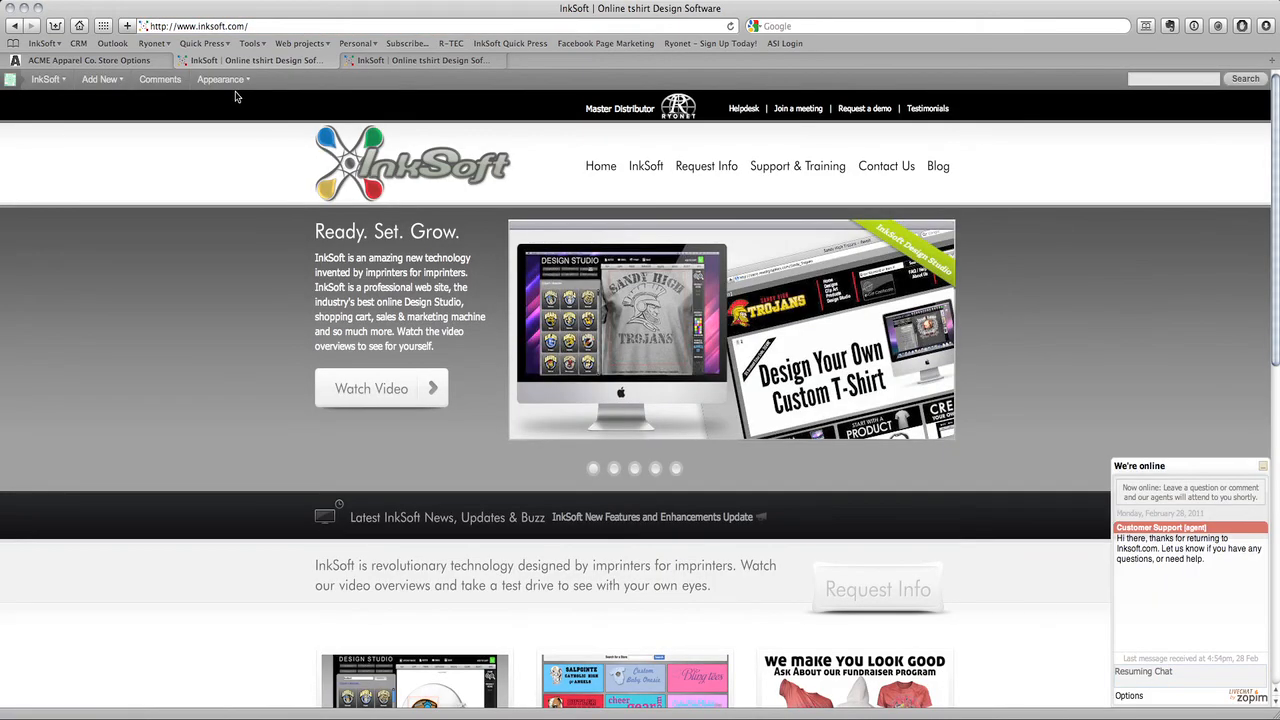
Step: Return to Store Options and clear the custom "Home" Link address
left_click(132, 61)
scroll(458, 420, "down", 4)
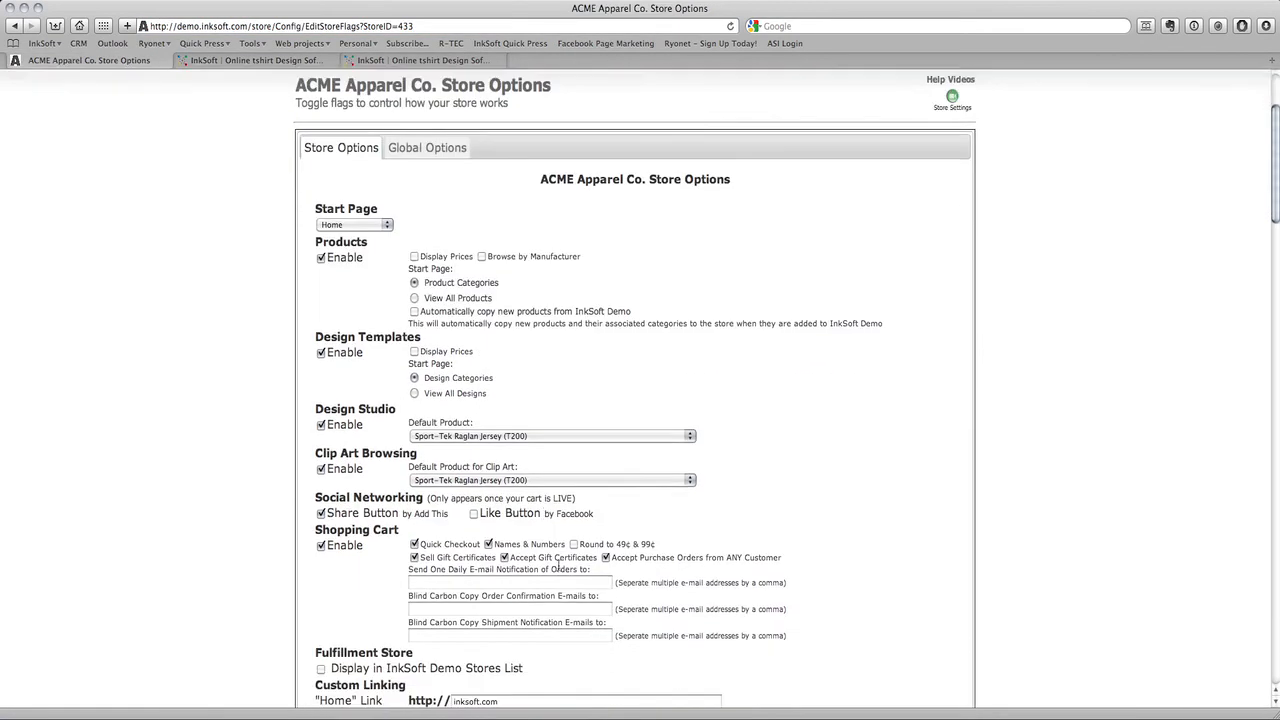
left_click_drag(527, 678, 388, 652)
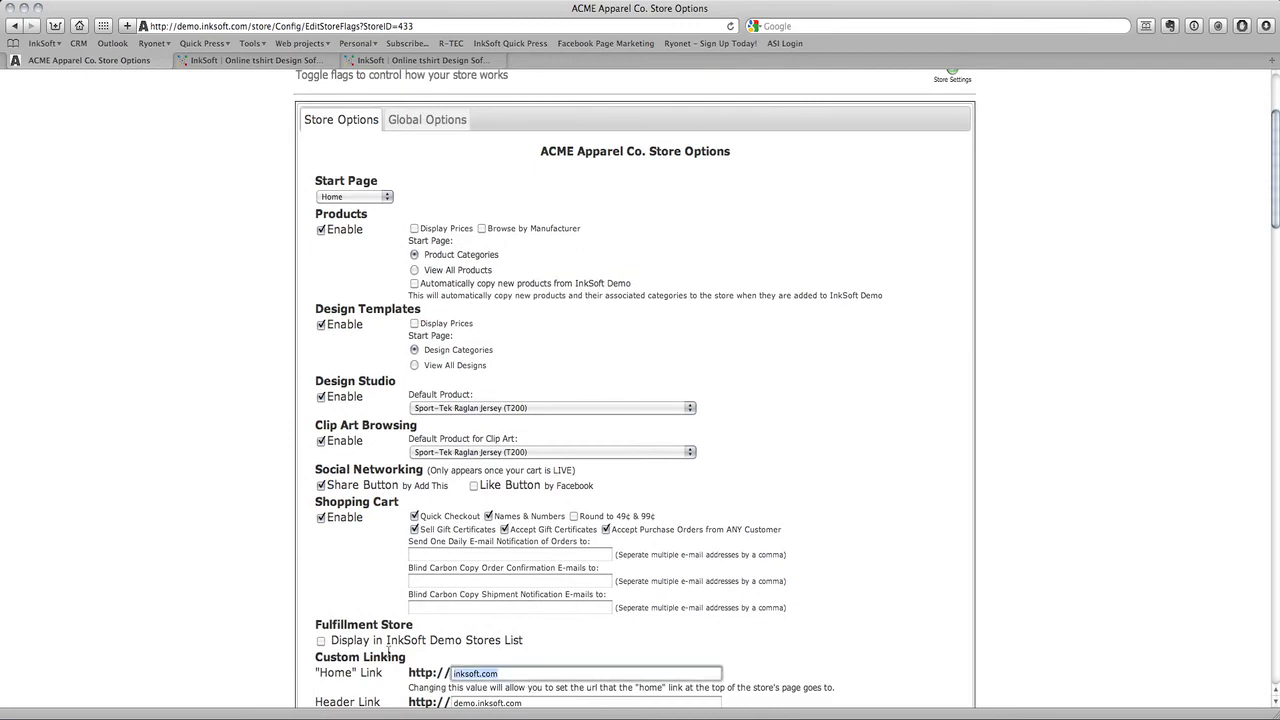
key("BackSpace")
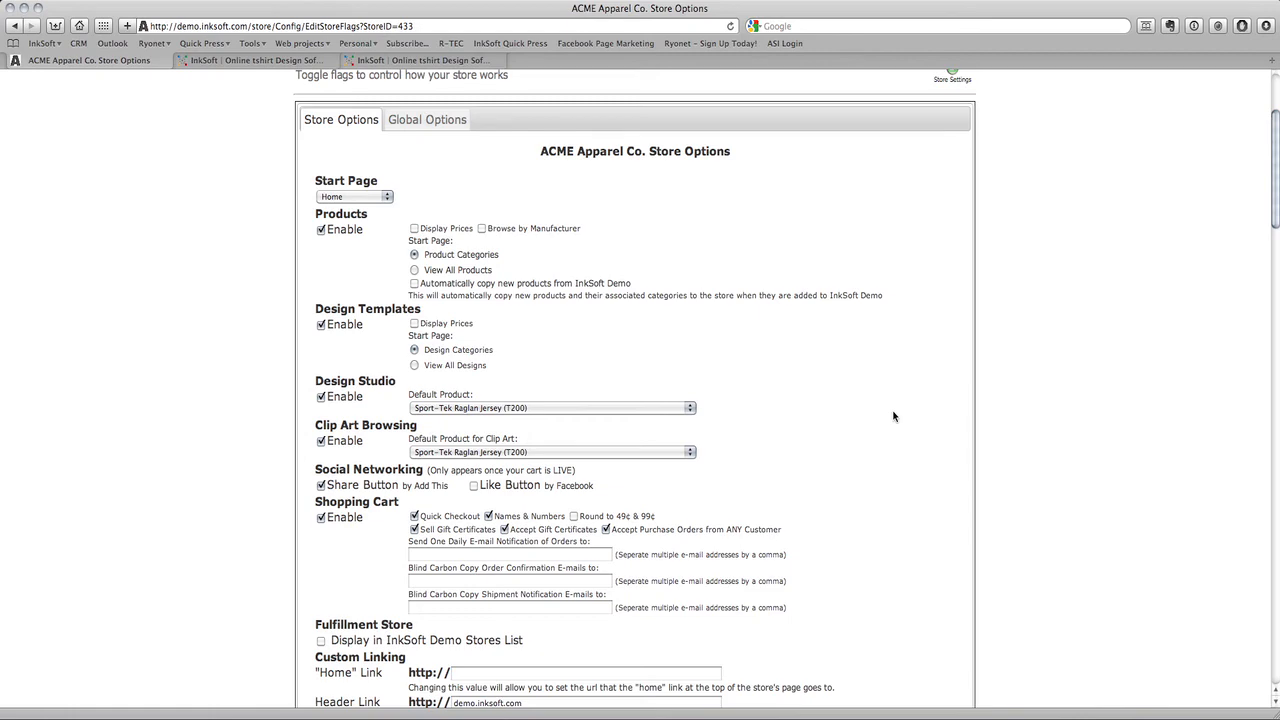
scroll(893, 414, "down", 3)
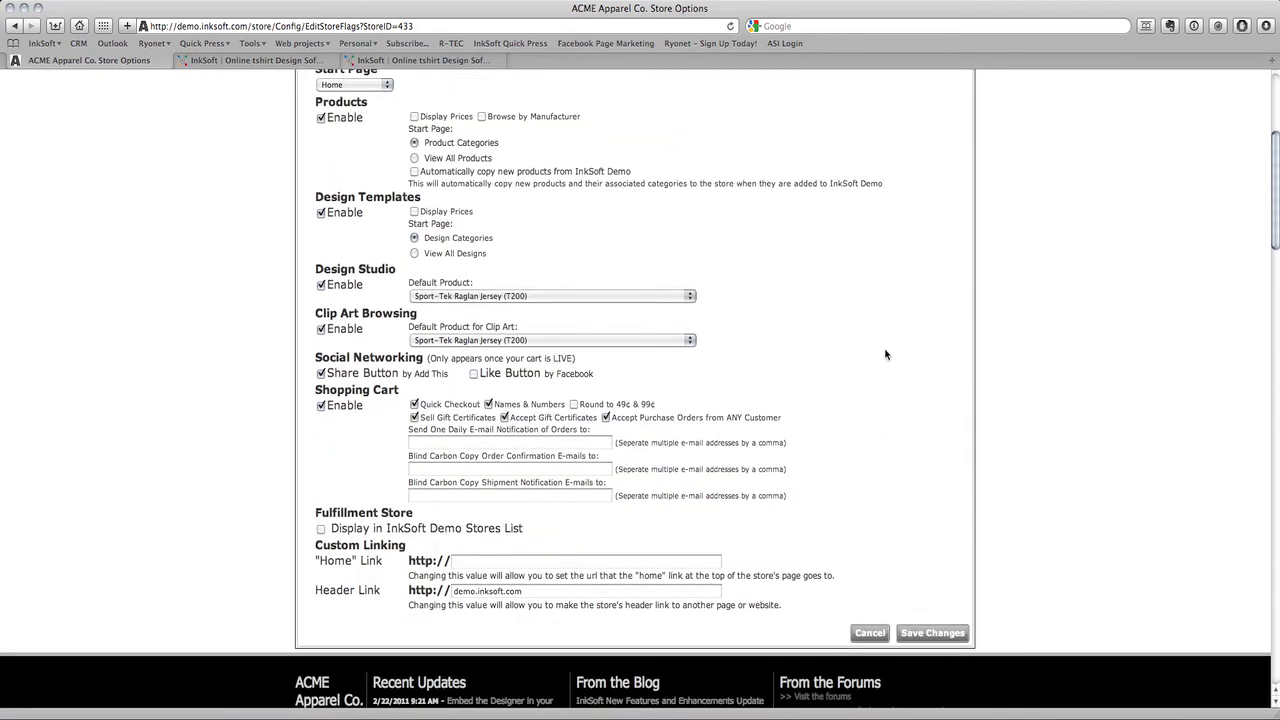
scroll(908, 365, "up", 3)
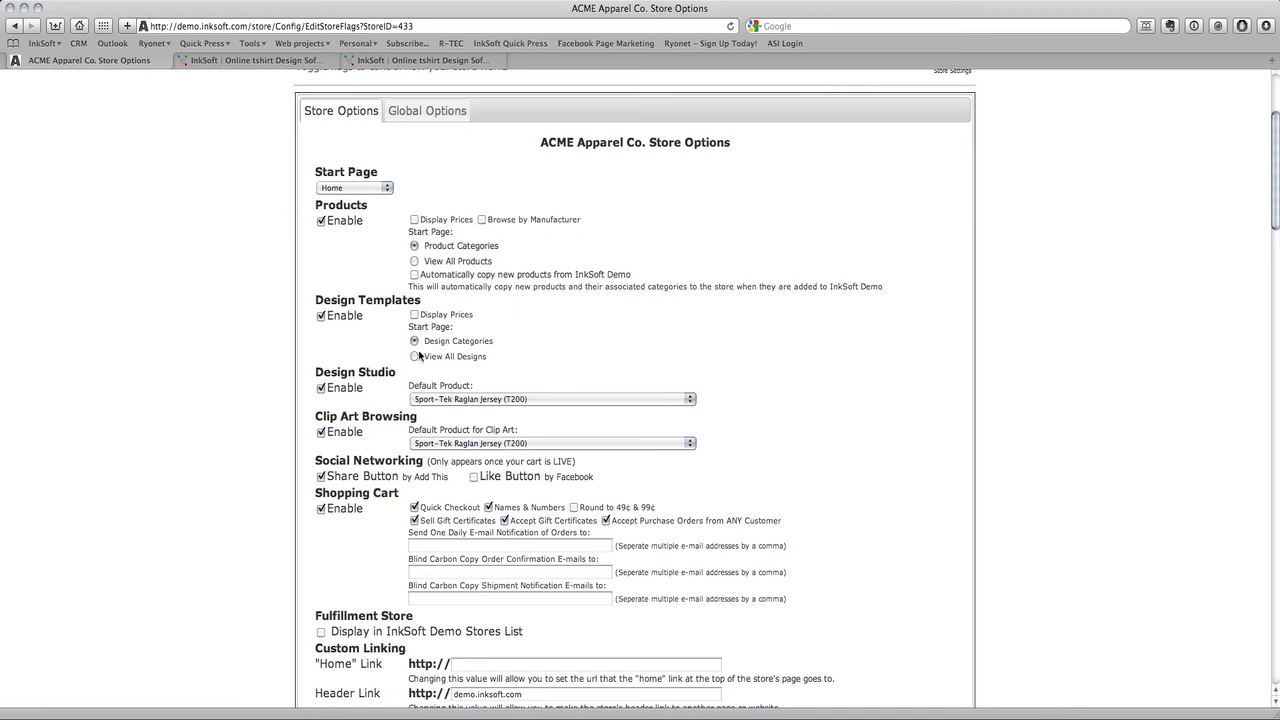
scroll(476, 380, "down", 3)
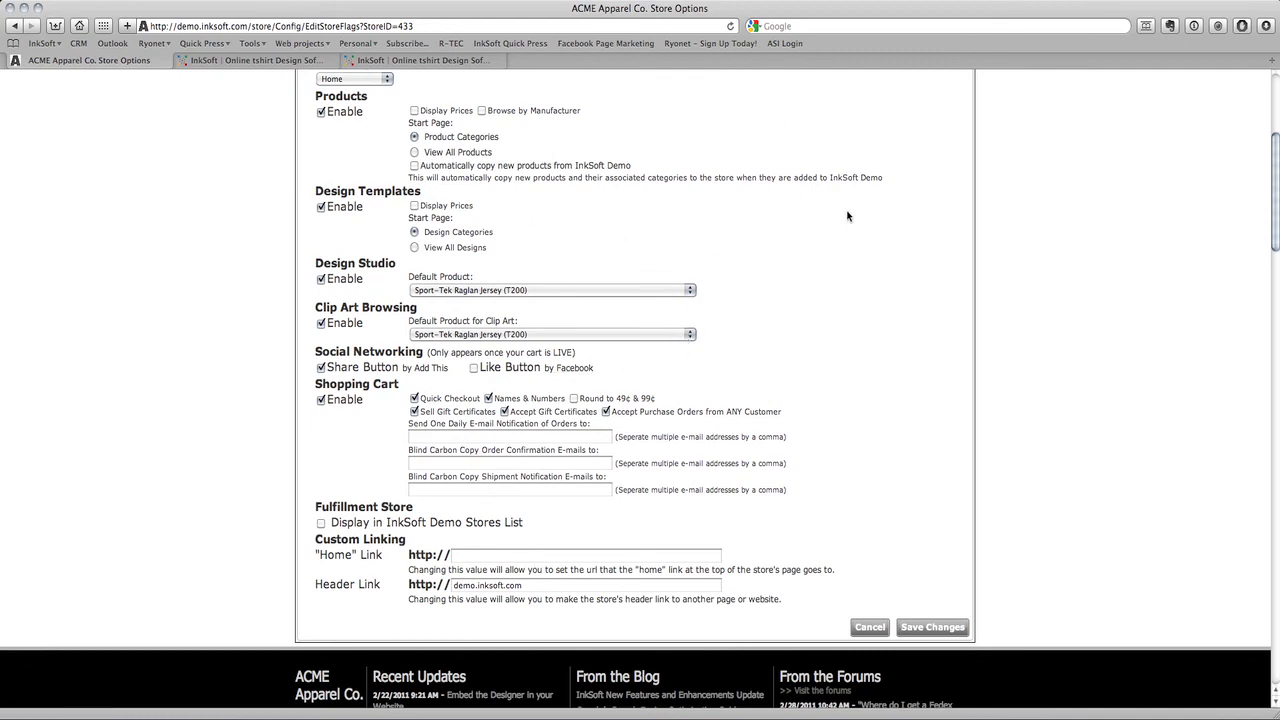
scroll(859, 330, "up", 8)
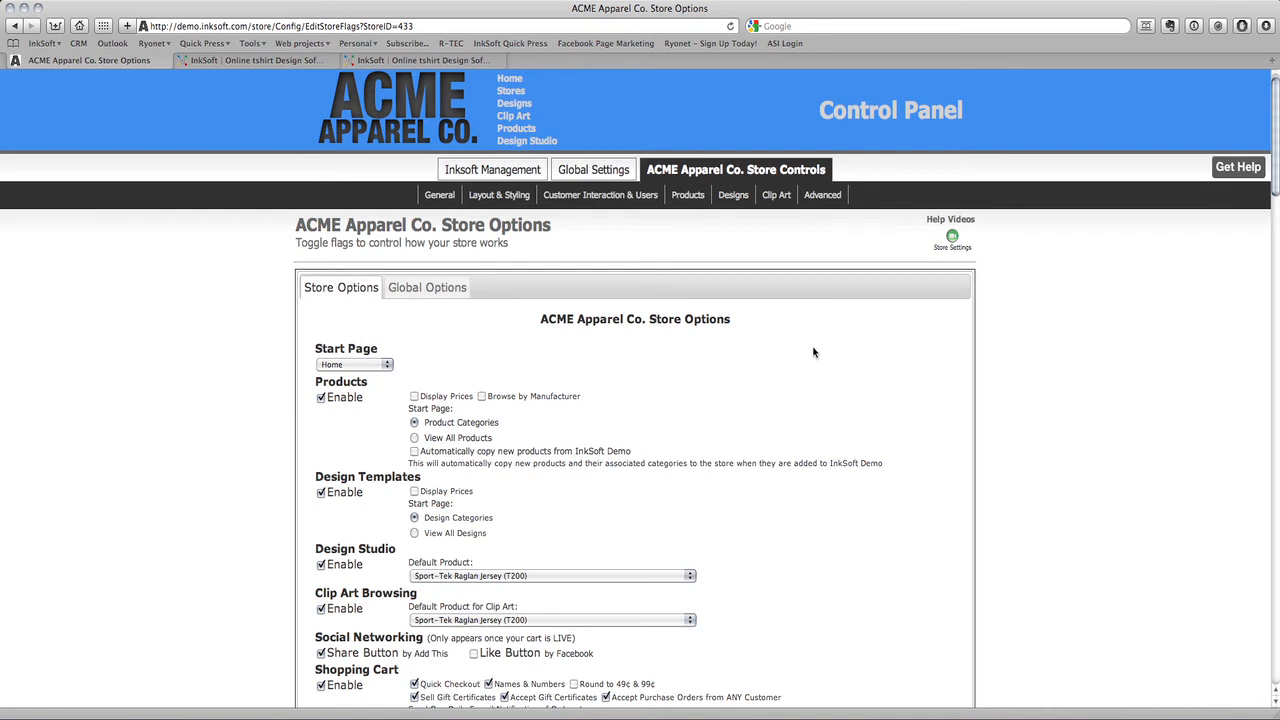
scroll(625, 222, "up", 1)
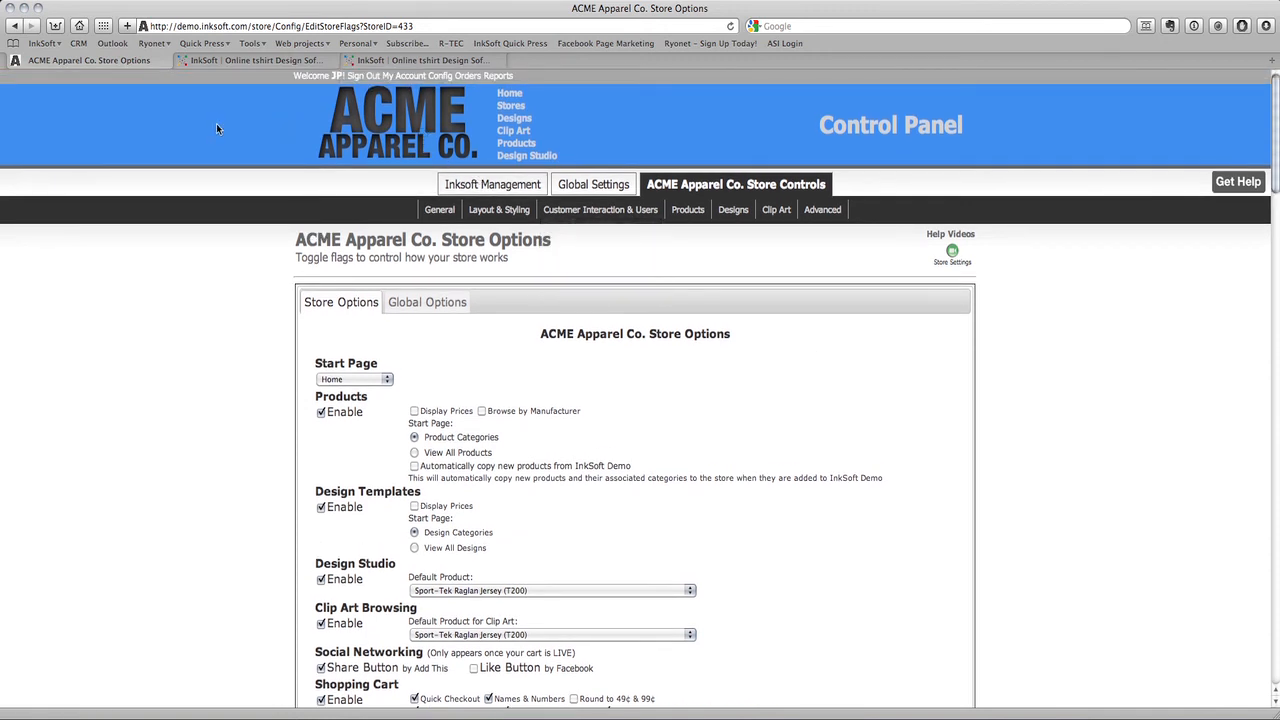
Step: Go back to the storefront home page, look over its footer links, and open the InkSoft Blog page
left_click(300, 60)
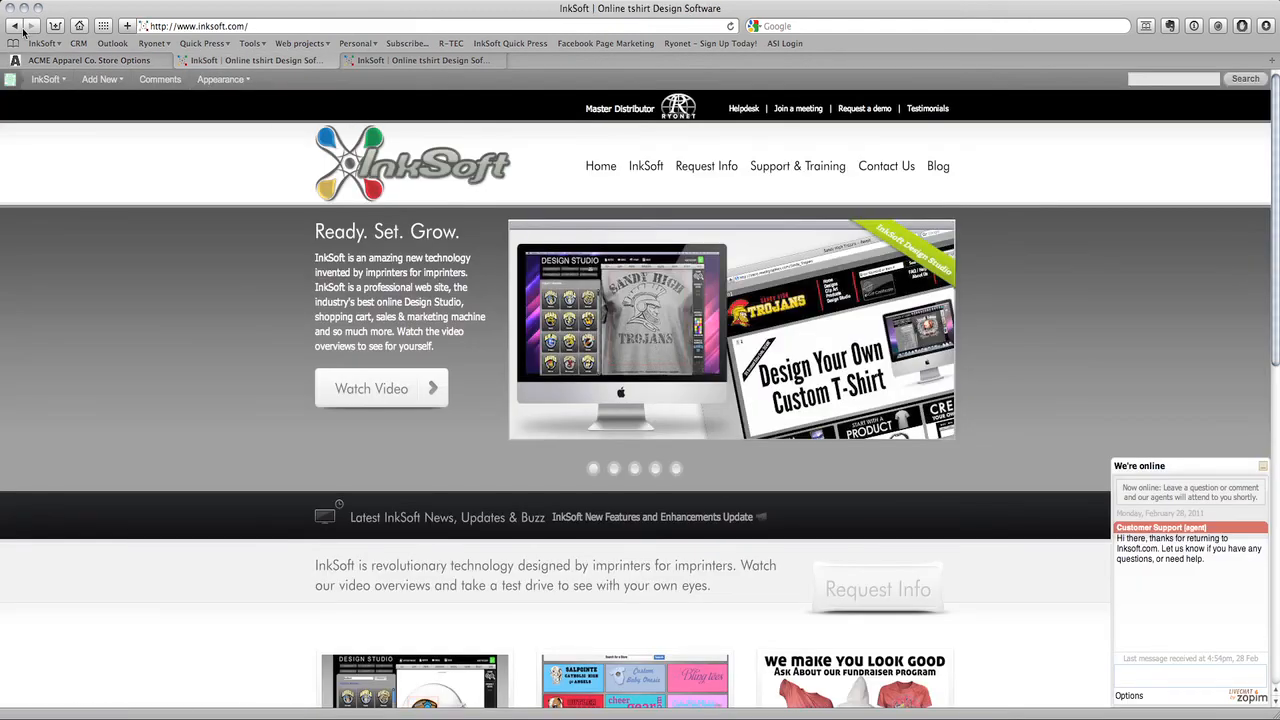
left_click(89, 61)
left_click(279, 61)
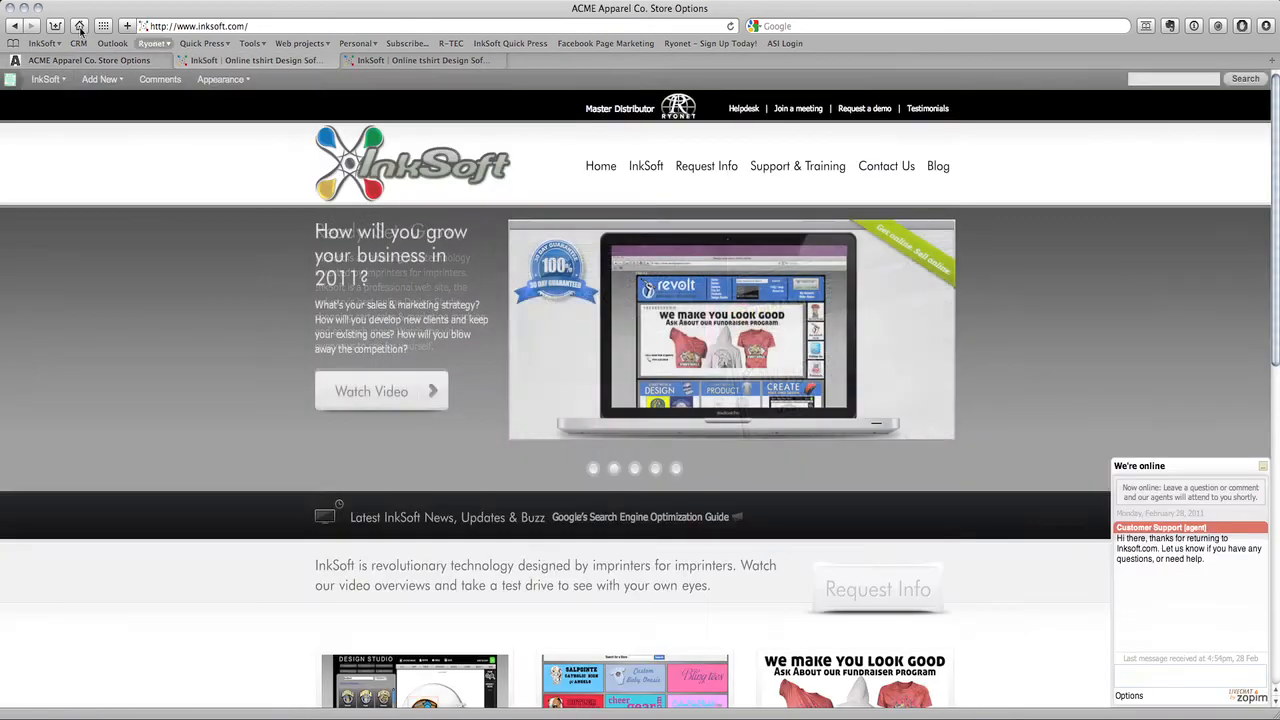
left_click(12, 24)
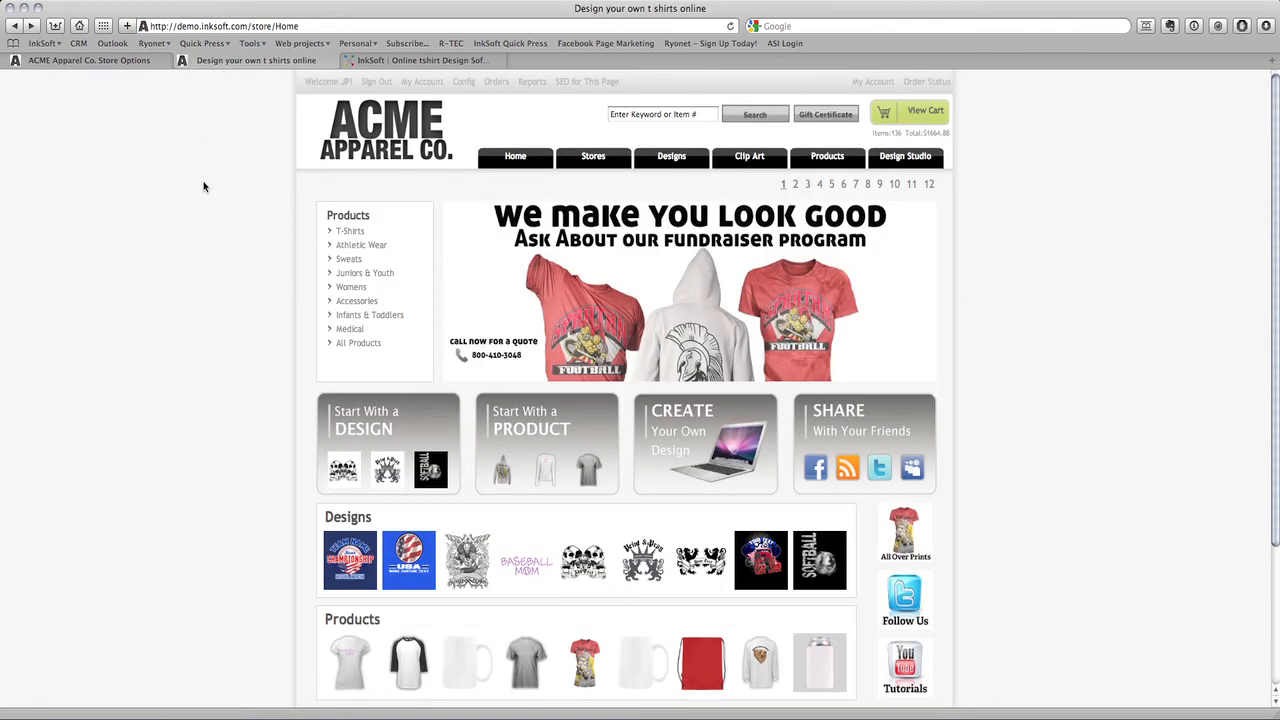
scroll(191, 355, "down", 4)
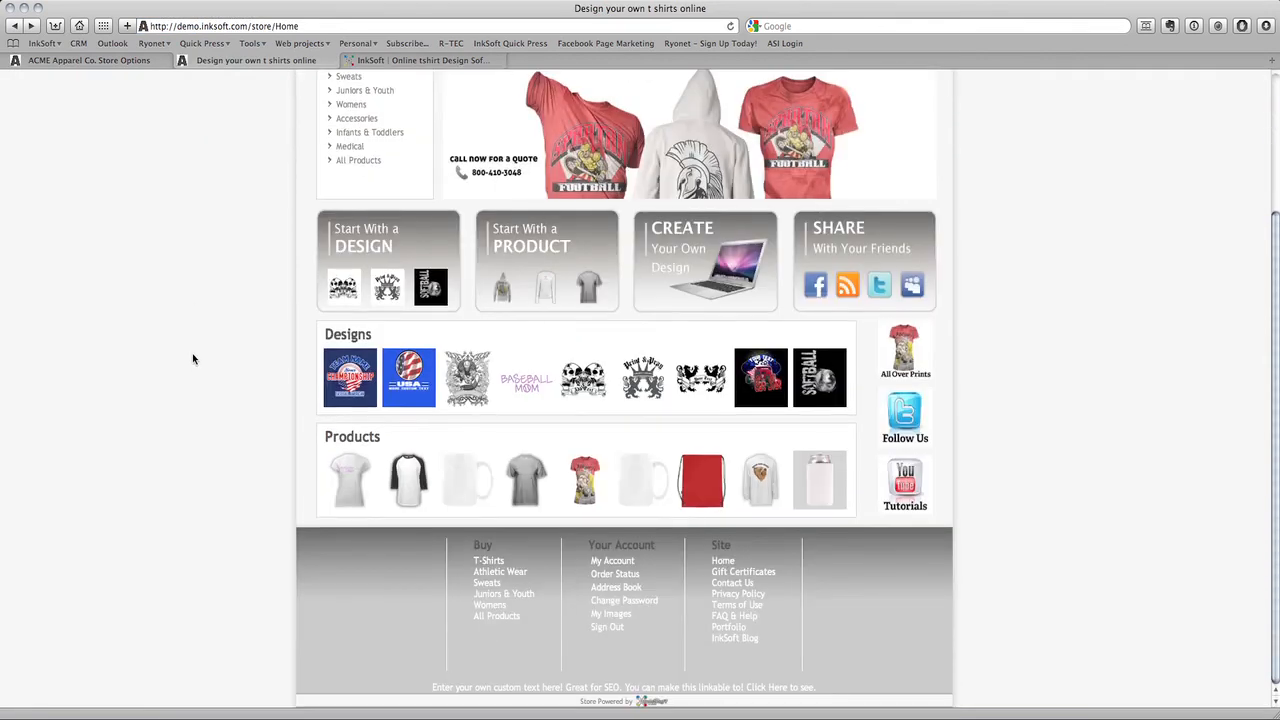
scroll(290, 390, "up", 4)
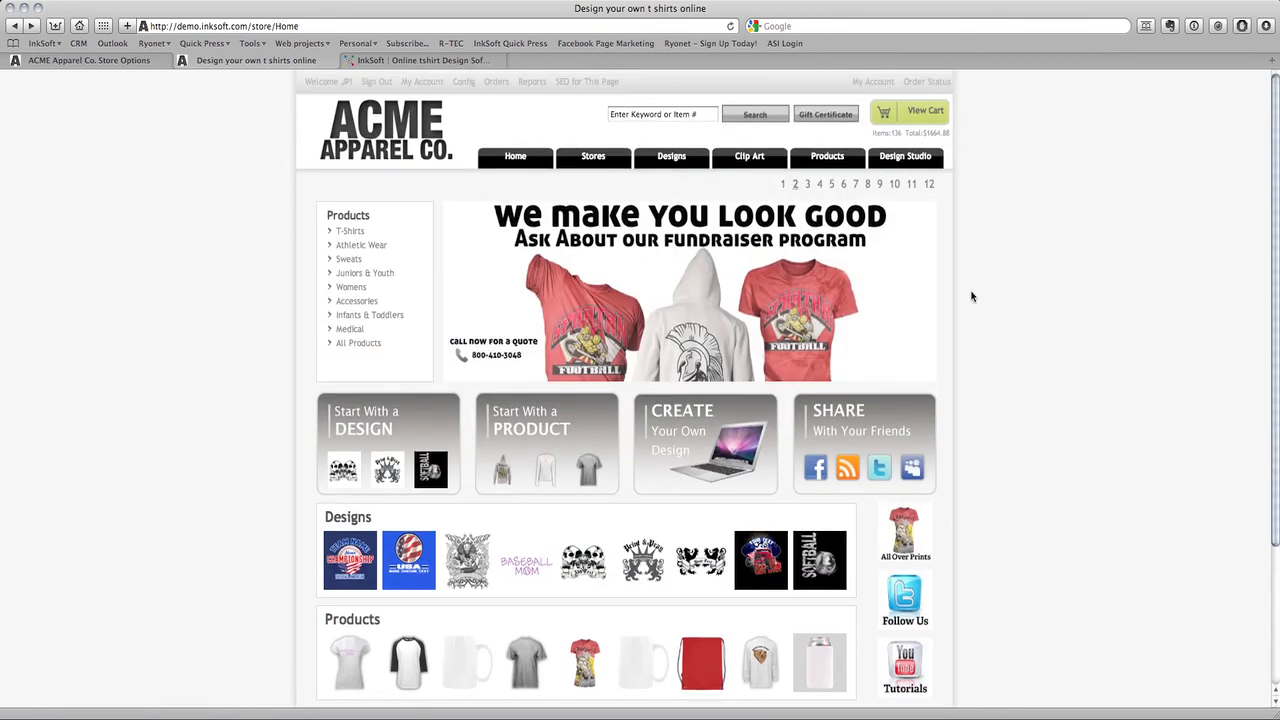
scroll(970, 294, "down", 4)
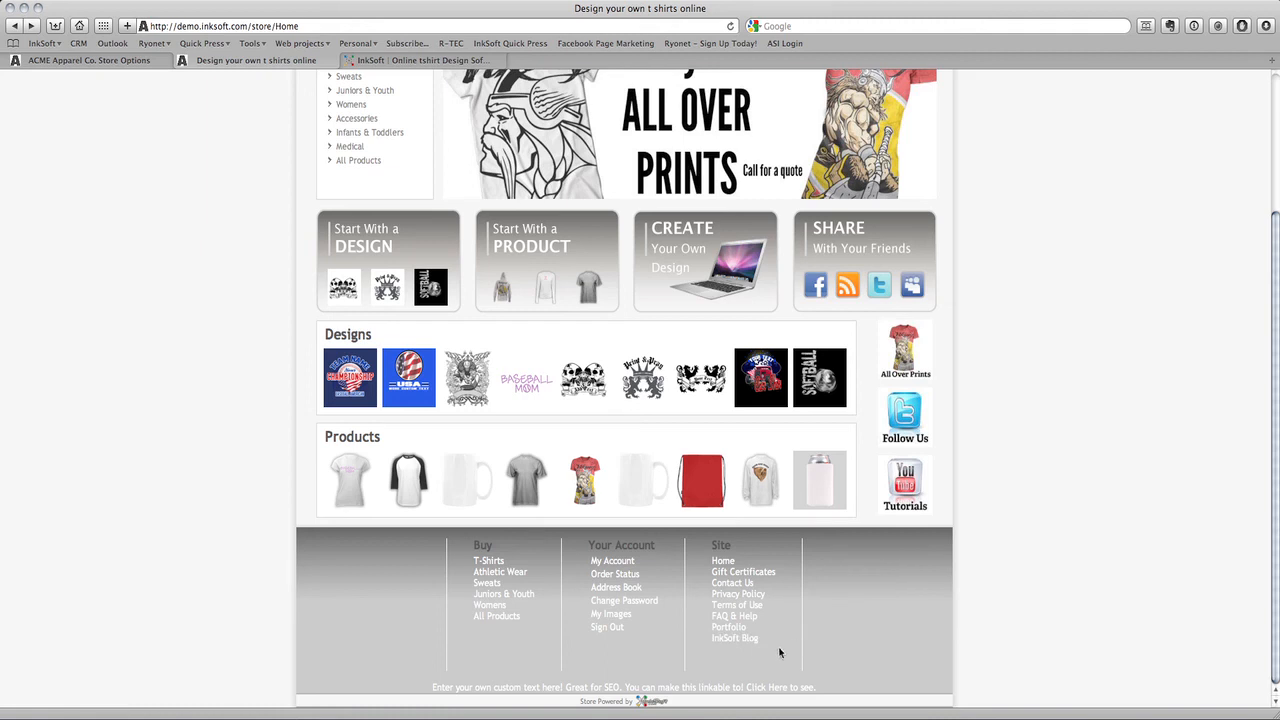
left_click(727, 640)
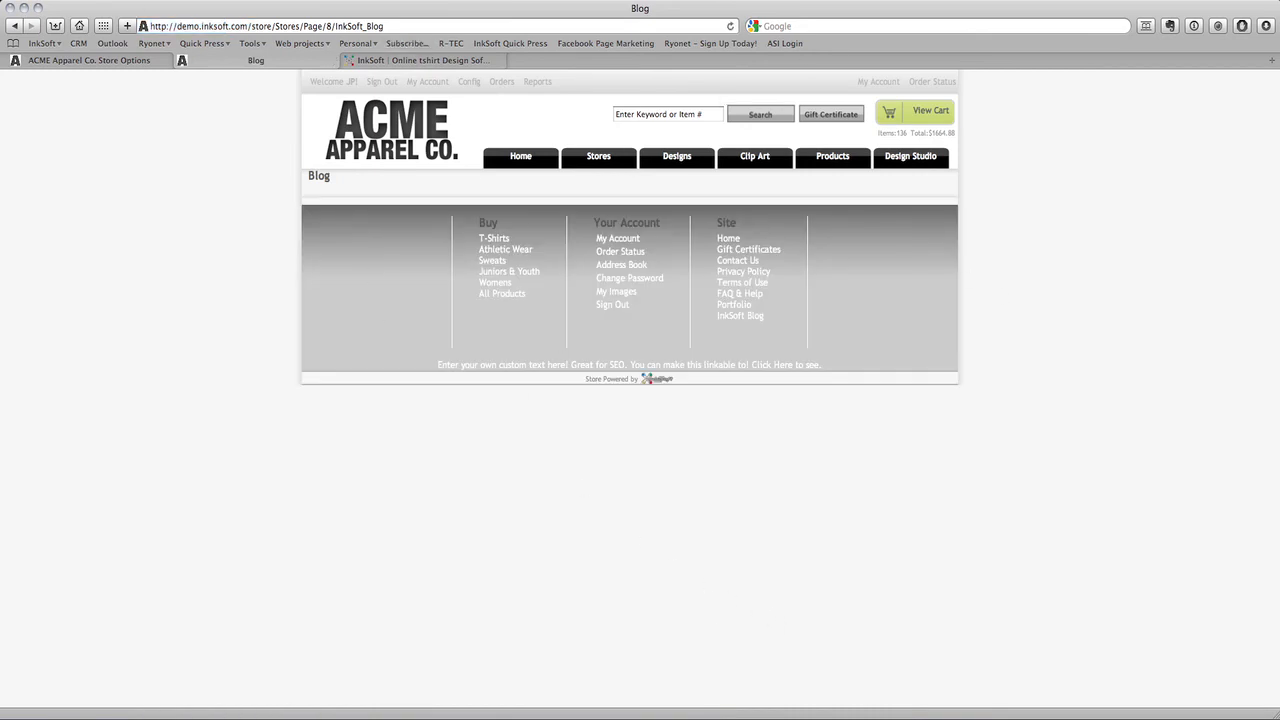
Step: Open the store's Policies & Custom Content settings and bring up the custom Gallery and Blog pages
left_click(52, 61)
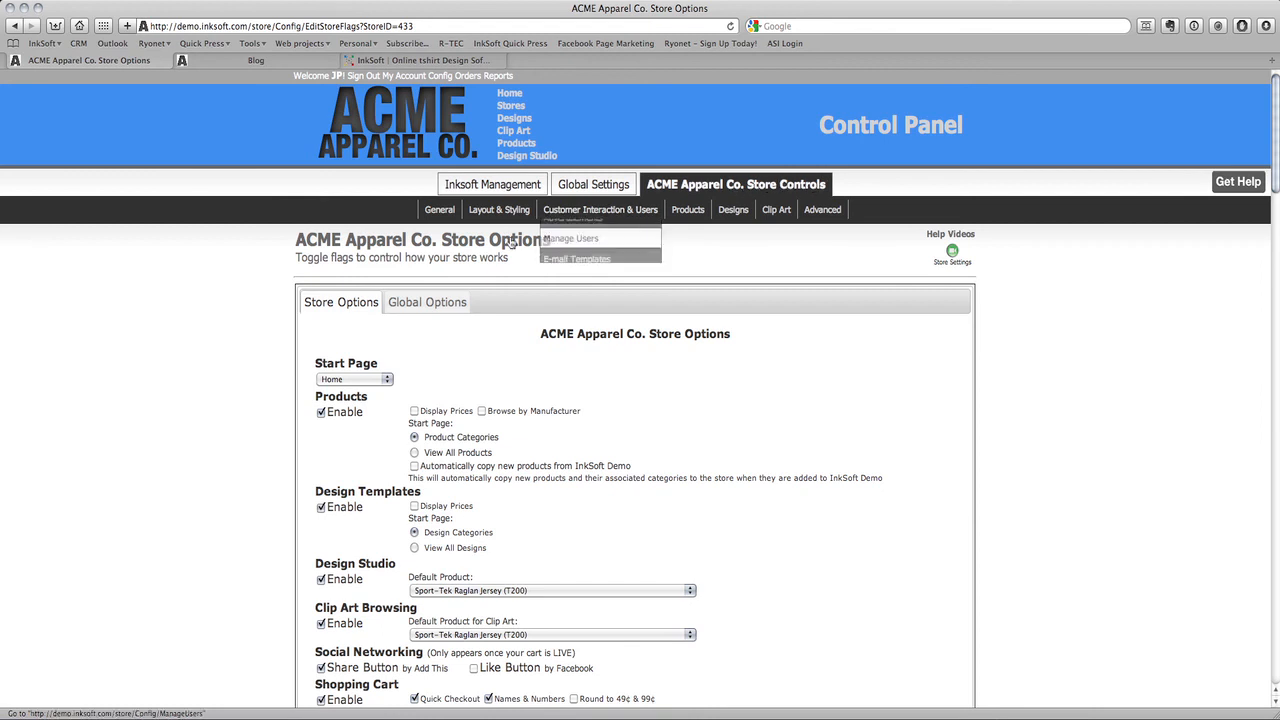
mouse_move(439, 211)
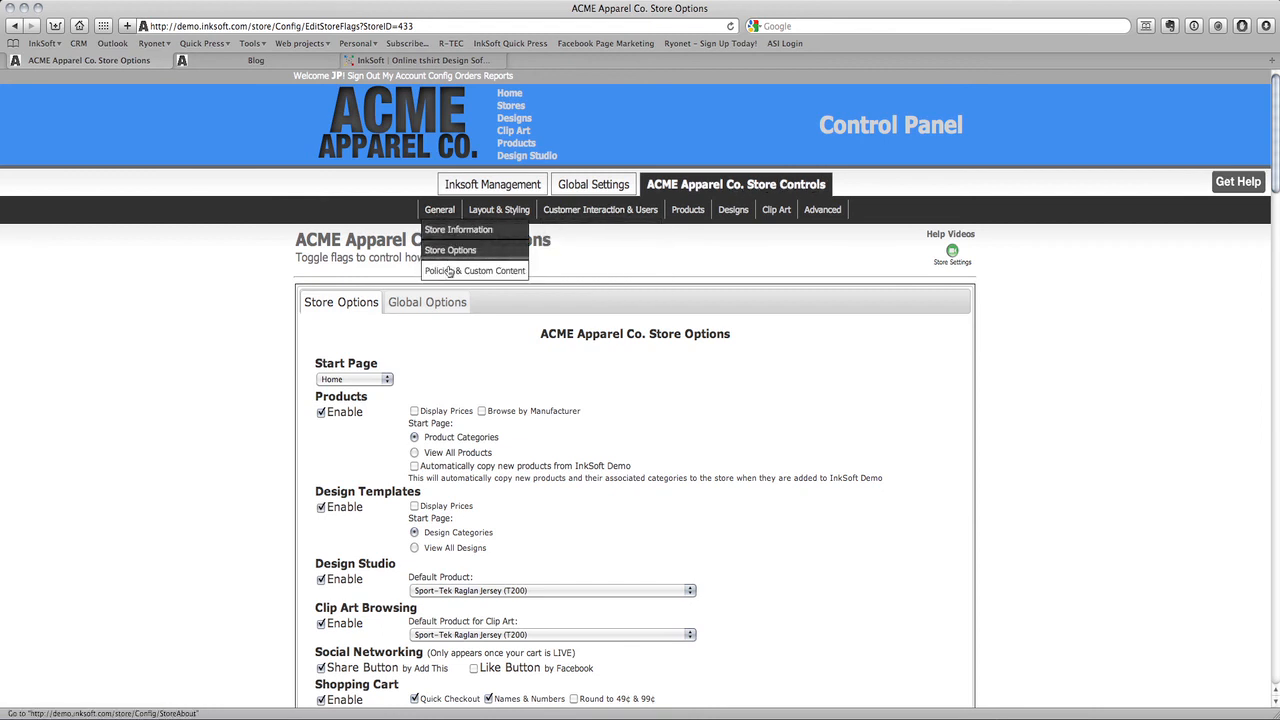
left_click(434, 274)
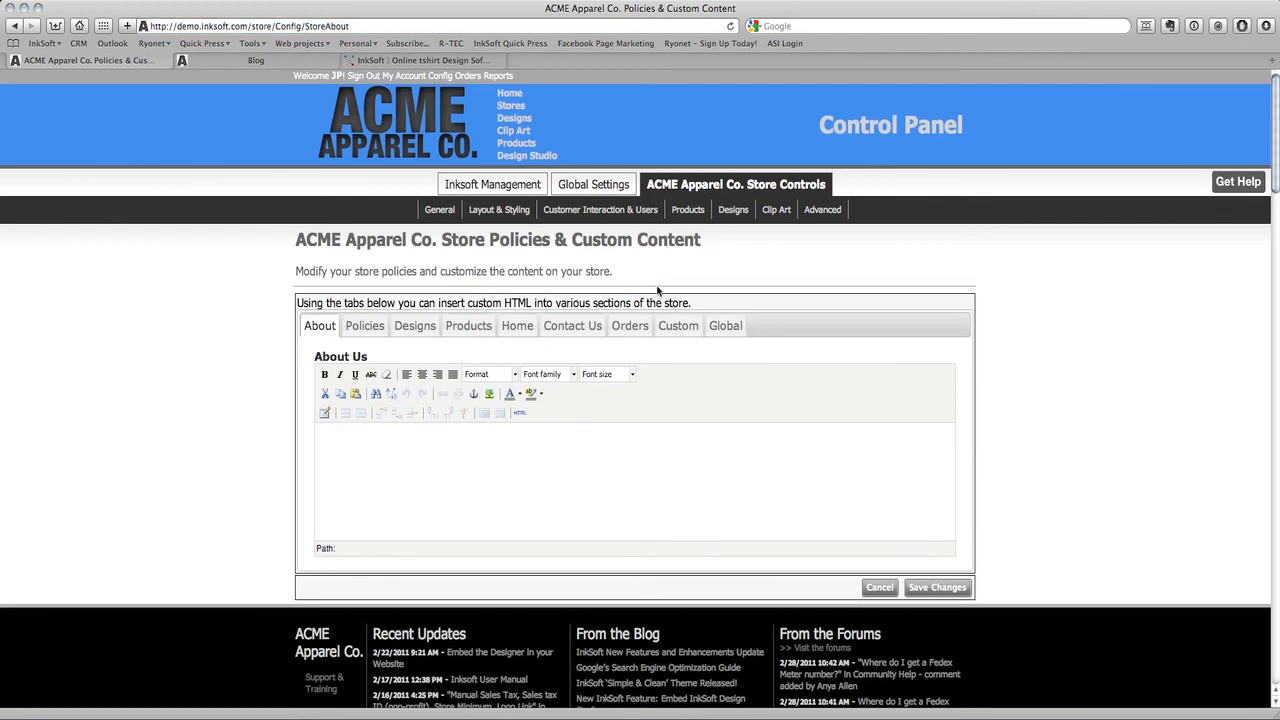
left_click(676, 323)
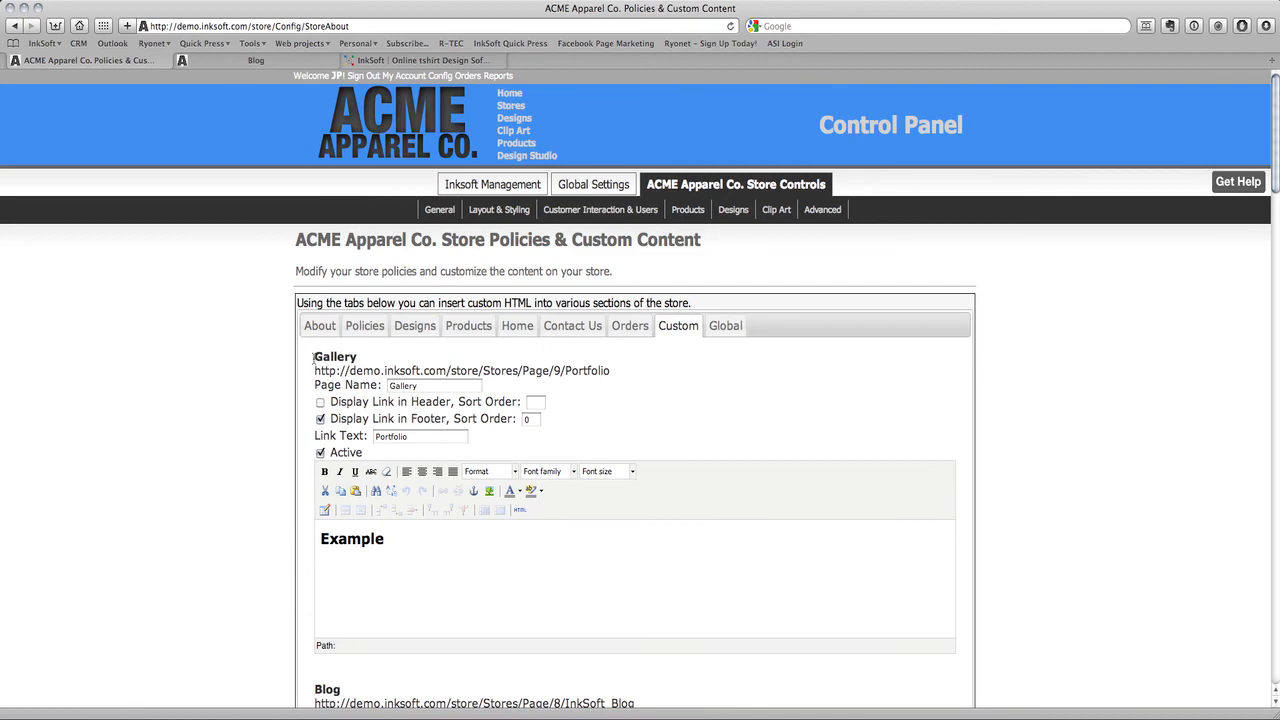
scroll(390, 364, "down", 5)
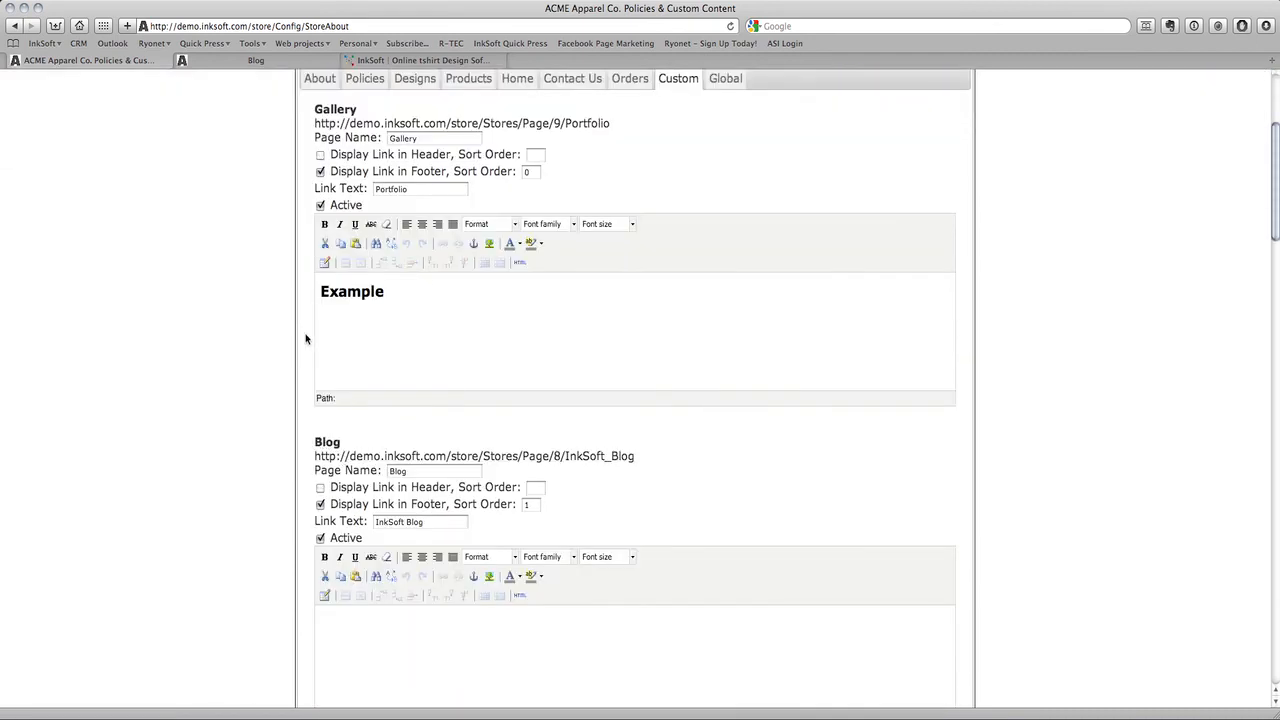
Step: View the Portfolio page from the storefront footer, check its content, and return to the custom page settings
left_click(257, 60)
left_click(733, 304)
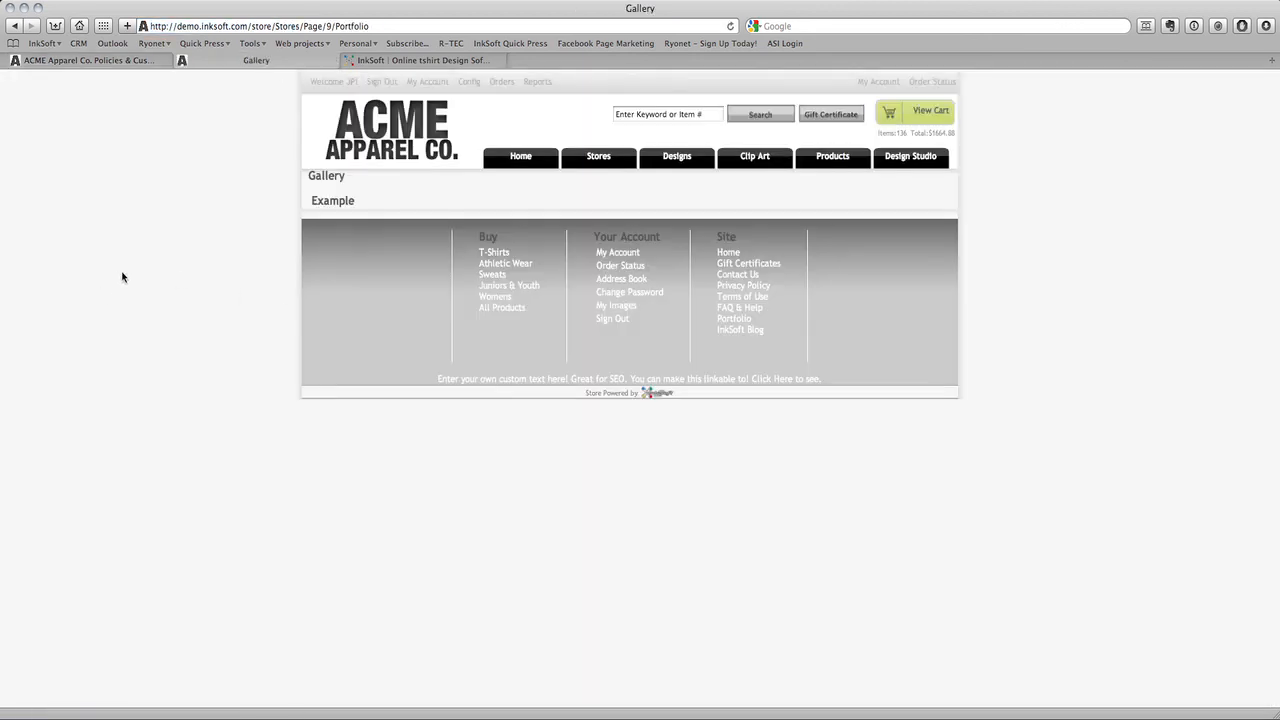
left_click_drag(363, 201, 300, 205)
left_click(150, 62)
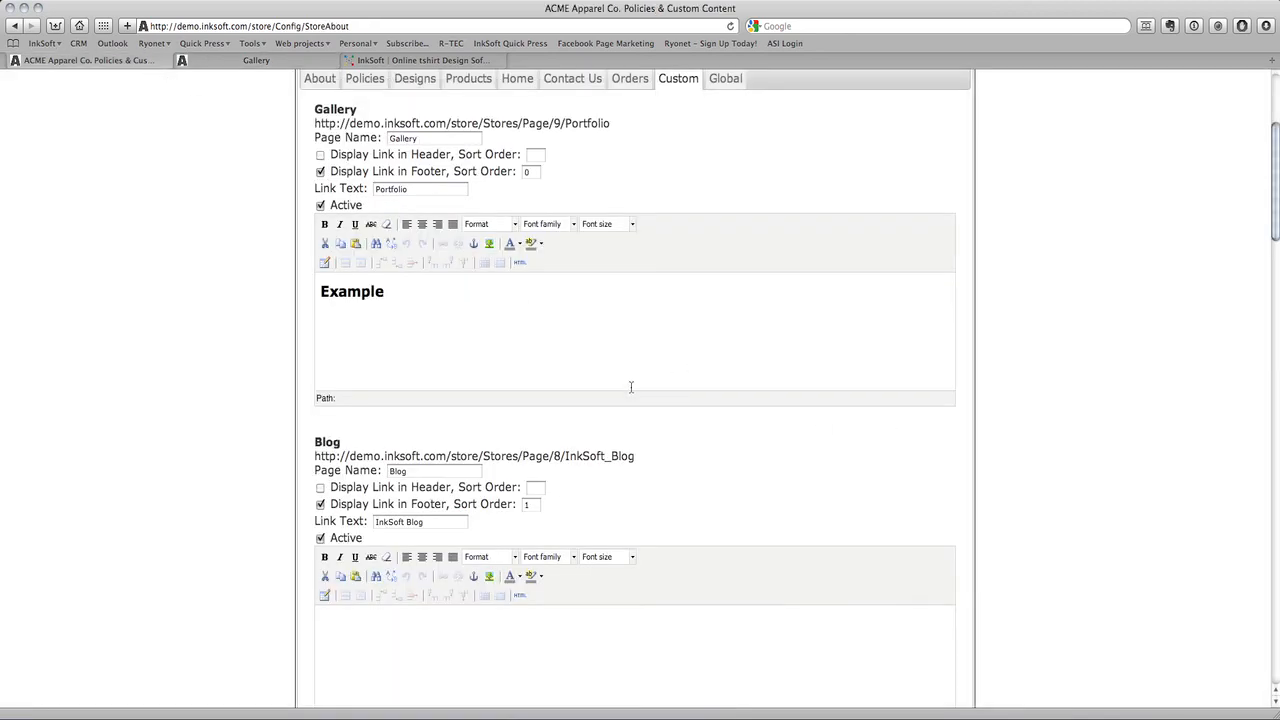
Step: Examine the new custom page form's page name, header and footer link options, and sort order fields
scroll(631, 387, "down", 8)
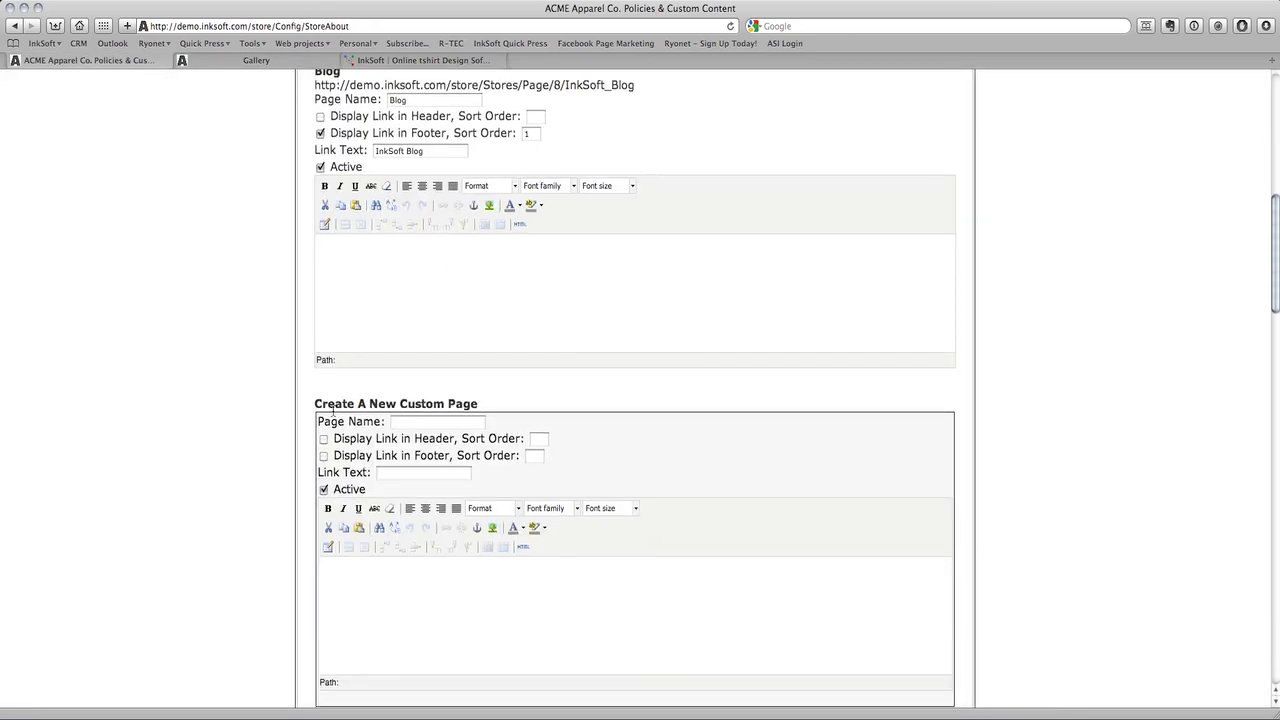
left_click_drag(314, 403, 501, 403)
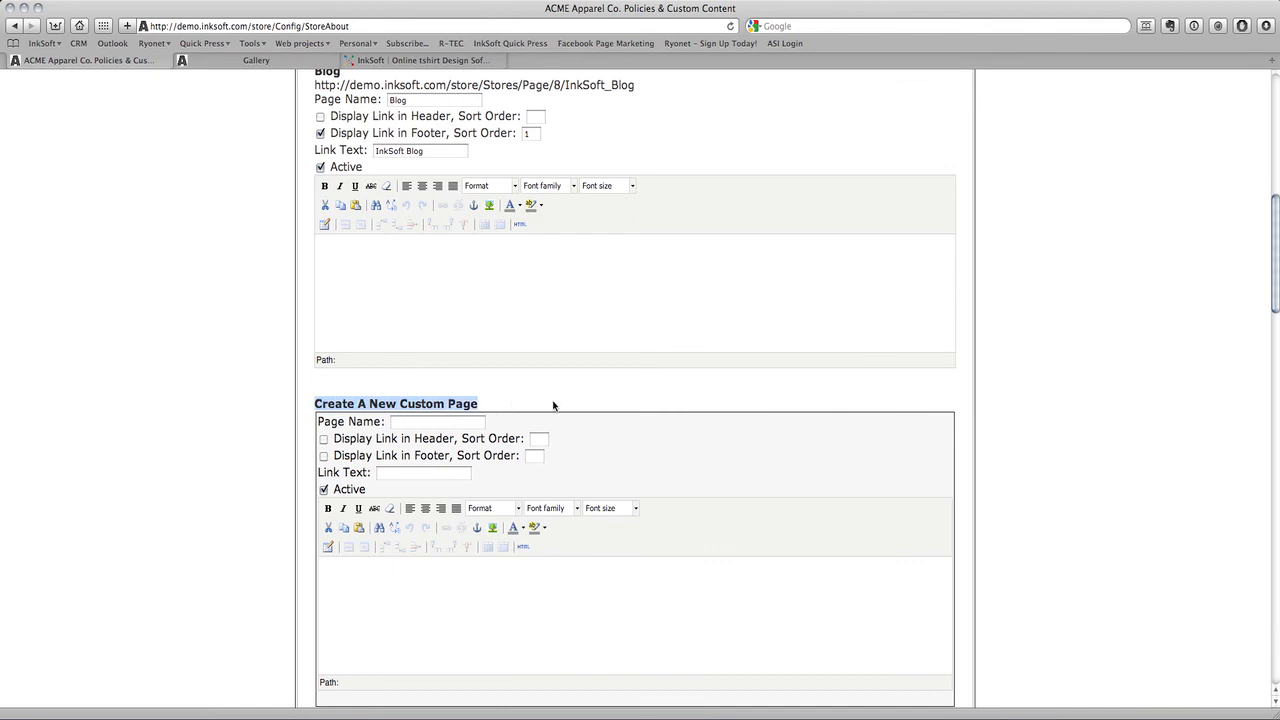
left_click(432, 421)
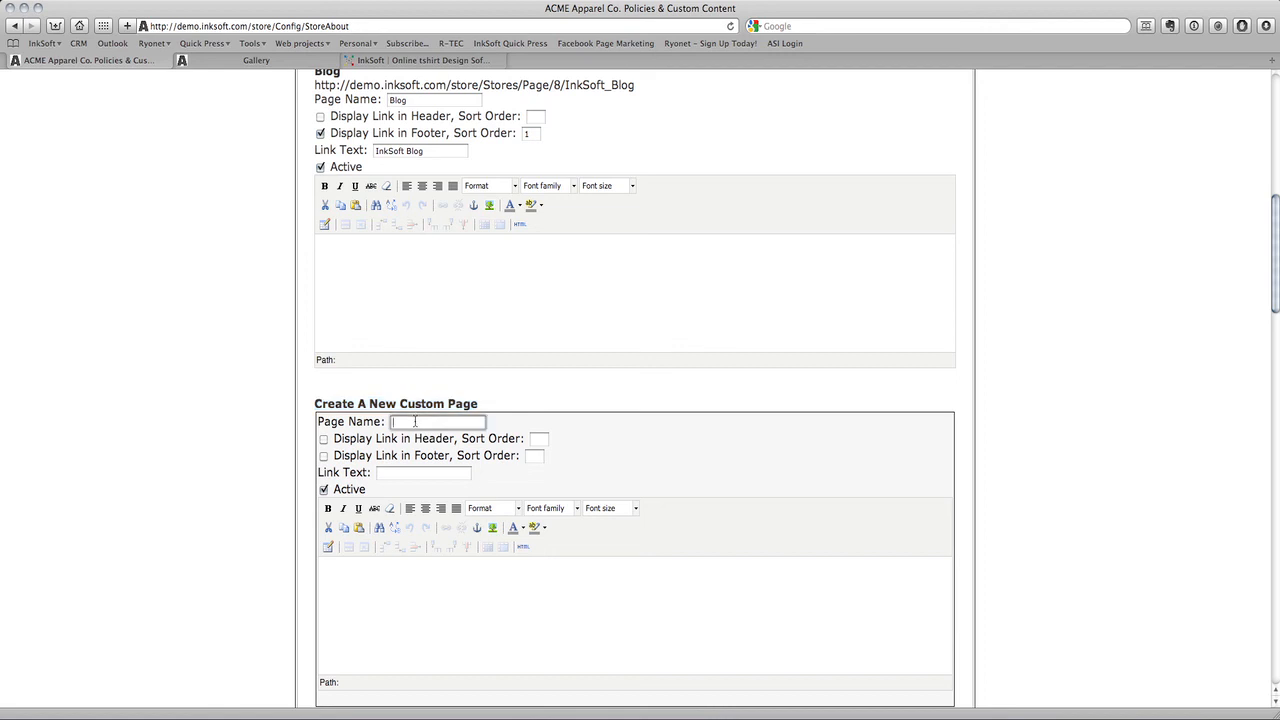
left_click(323, 440)
left_click(323, 456)
left_click(323, 439)
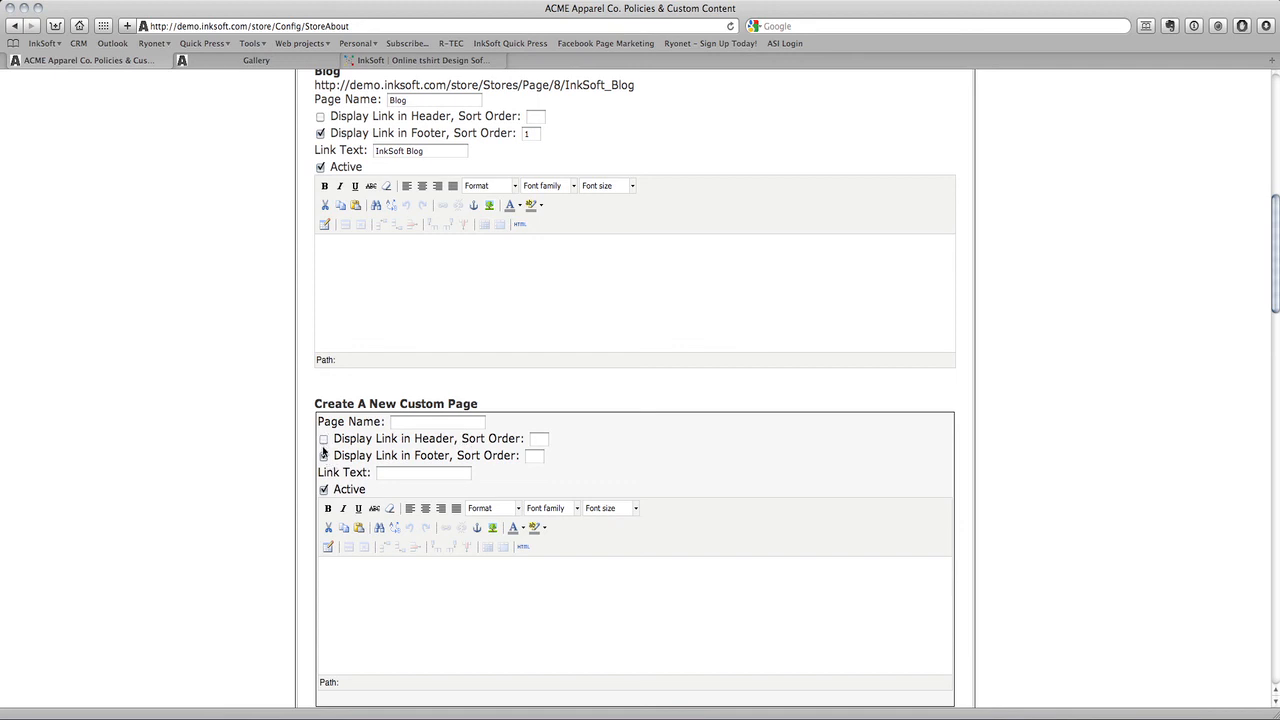
left_click(540, 439)
left_click(540, 456)
Step: Set the Gallery page's footer link sort order to 2
scroll(605, 454, "up", 5)
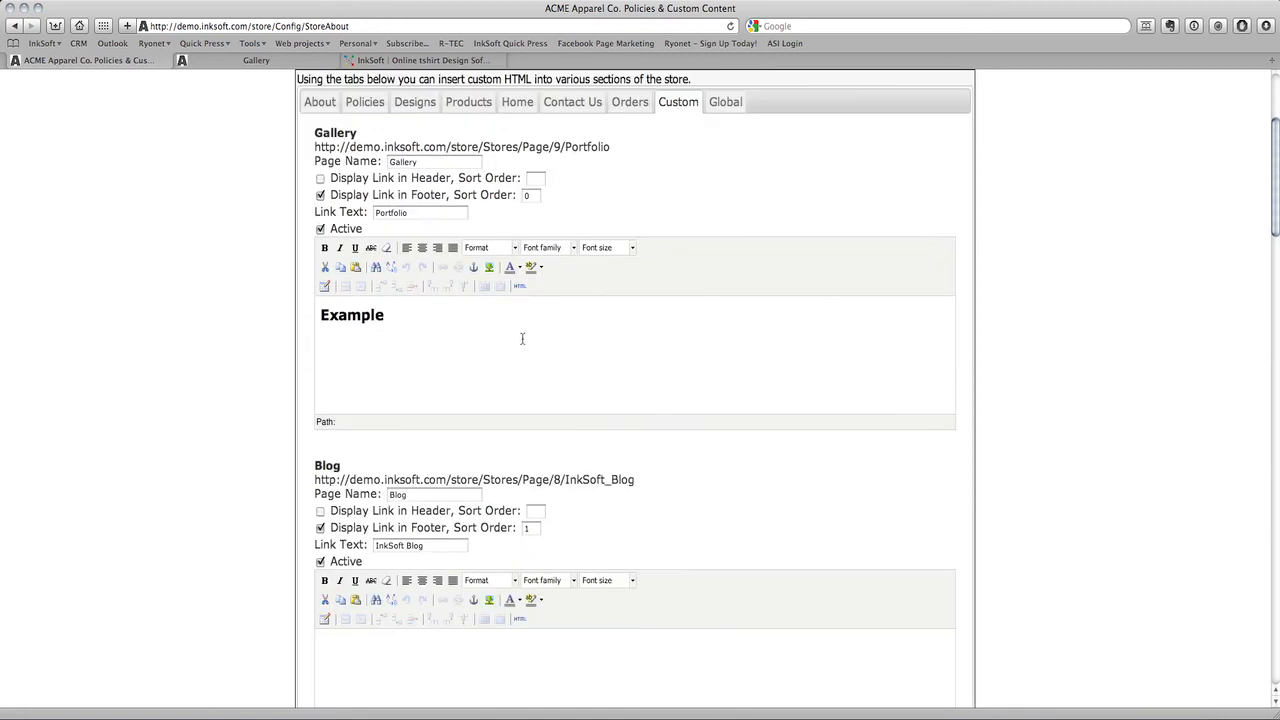
left_click(532, 195)
left_click(594, 331)
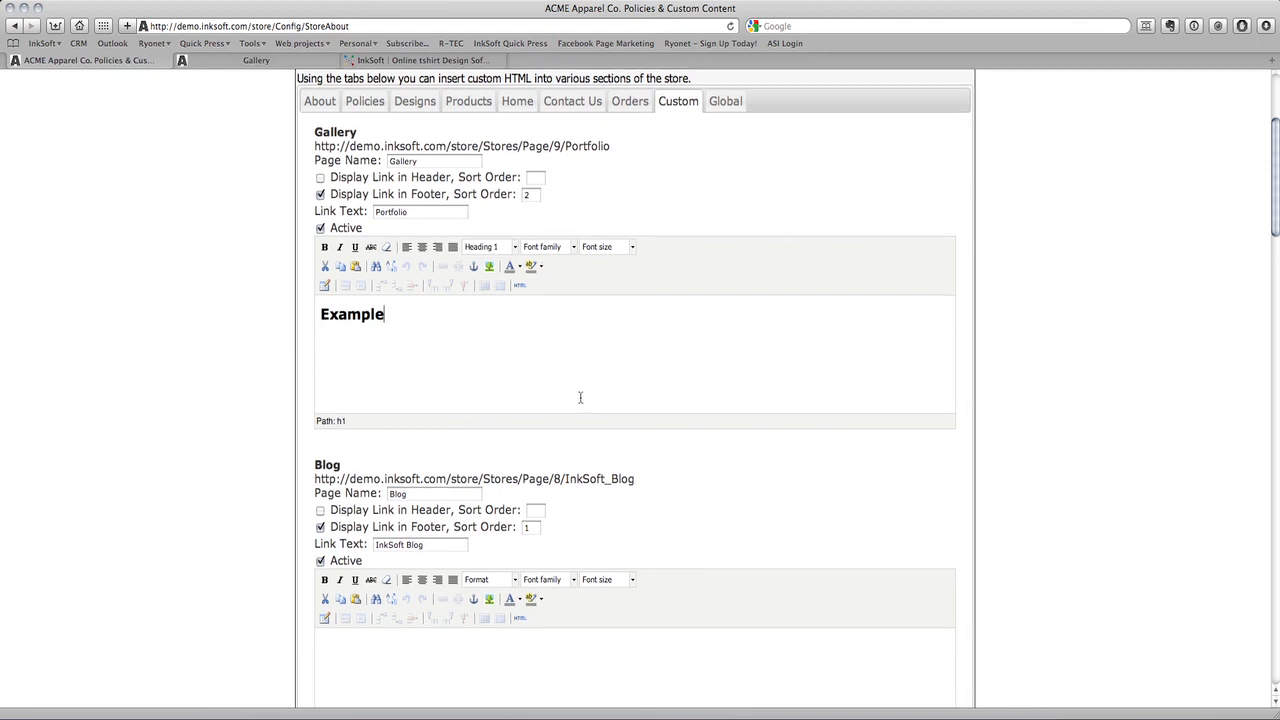
Step: Review the link text field and content area of the new custom page form
scroll(550, 548, "down", 4)
scroll(553, 525, "down", 1)
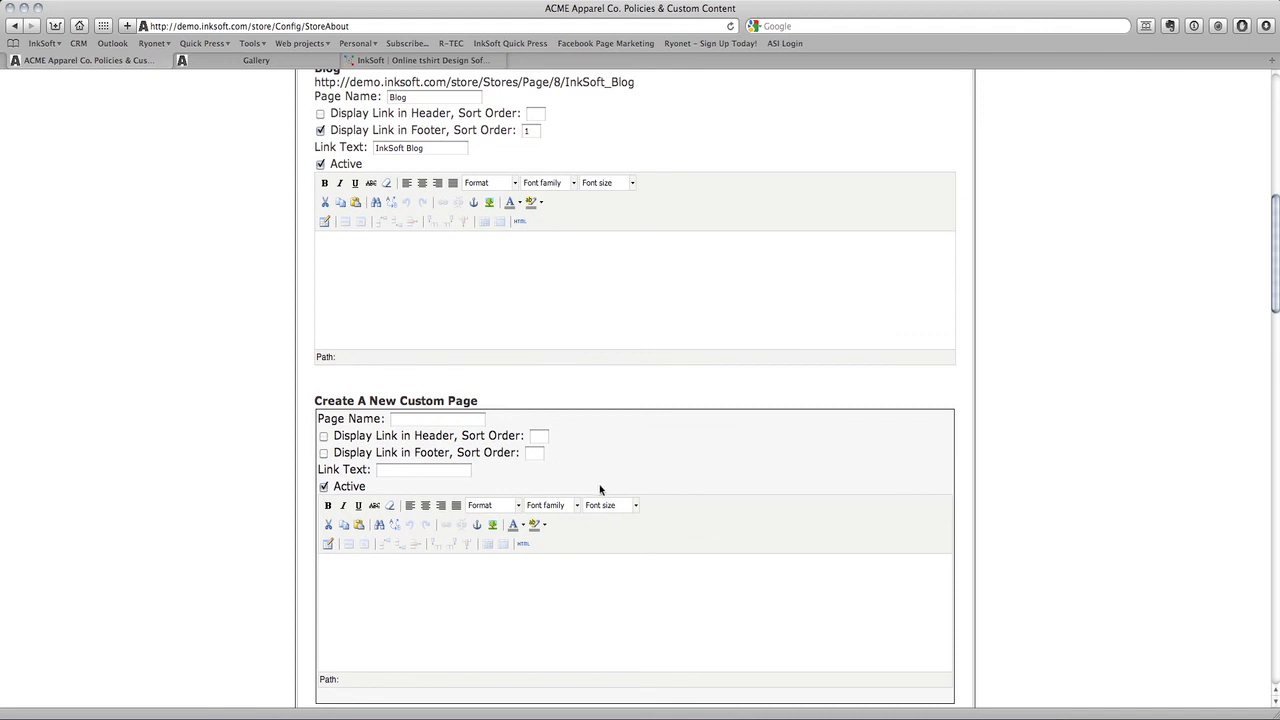
left_click(445, 471)
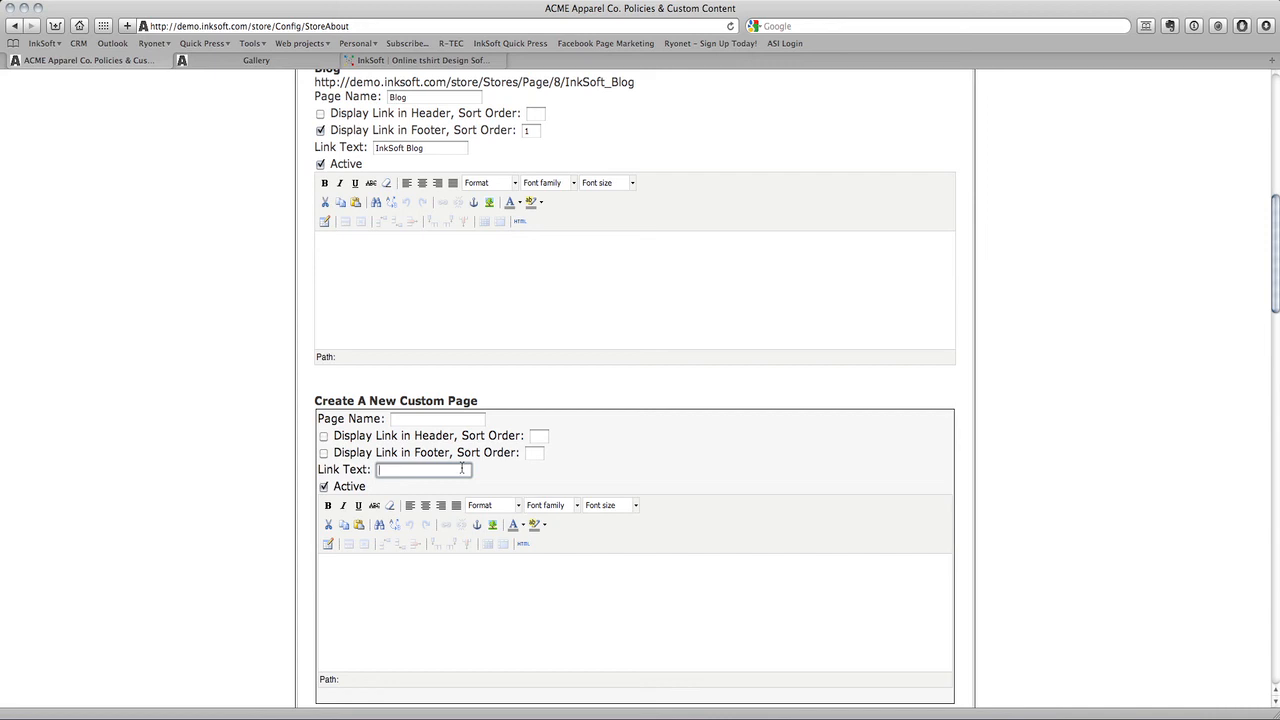
left_click(434, 591)
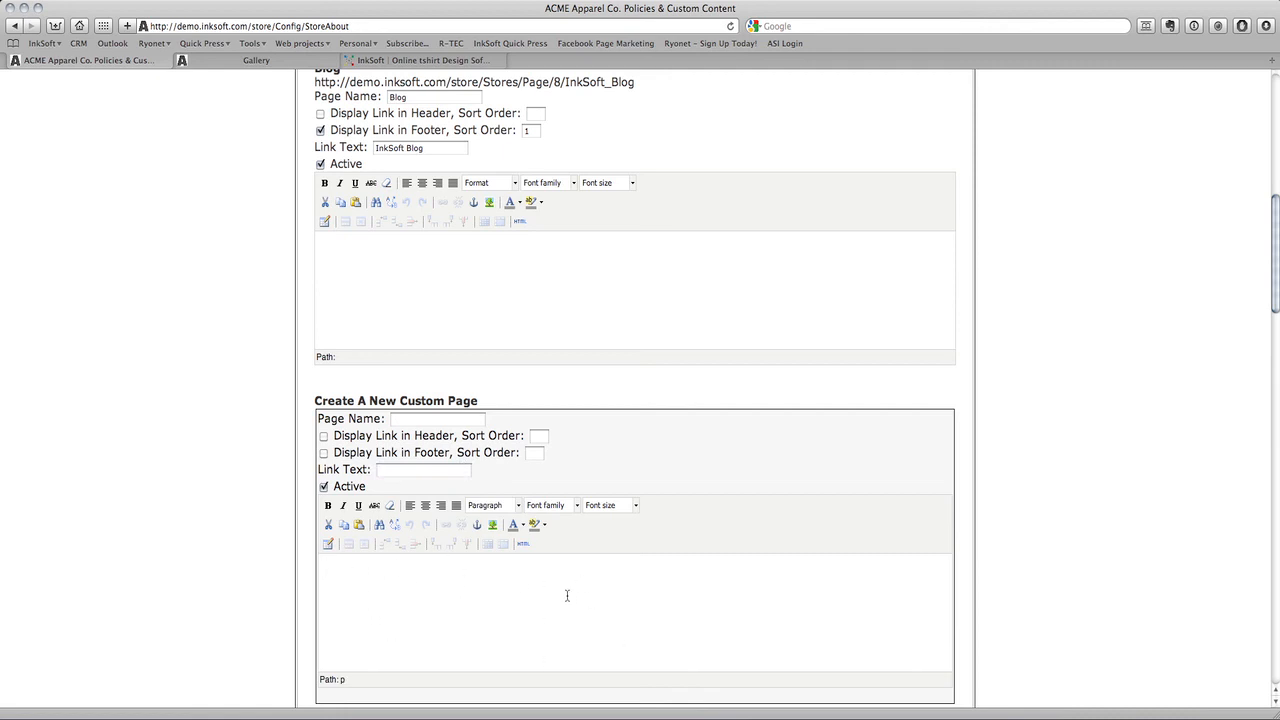
Step: View the HTML source editor for the new custom page, close it, and look over the rest of the form
left_click(522, 543)
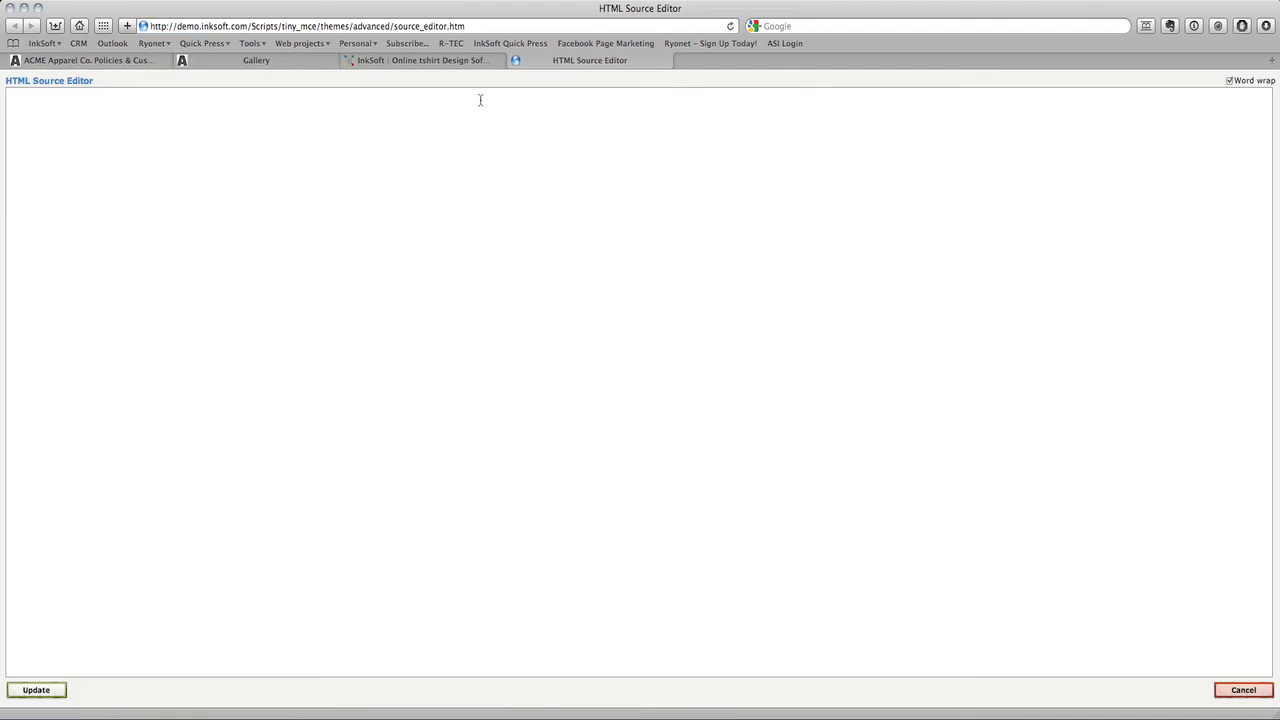
left_click(515, 60)
left_click(133, 61)
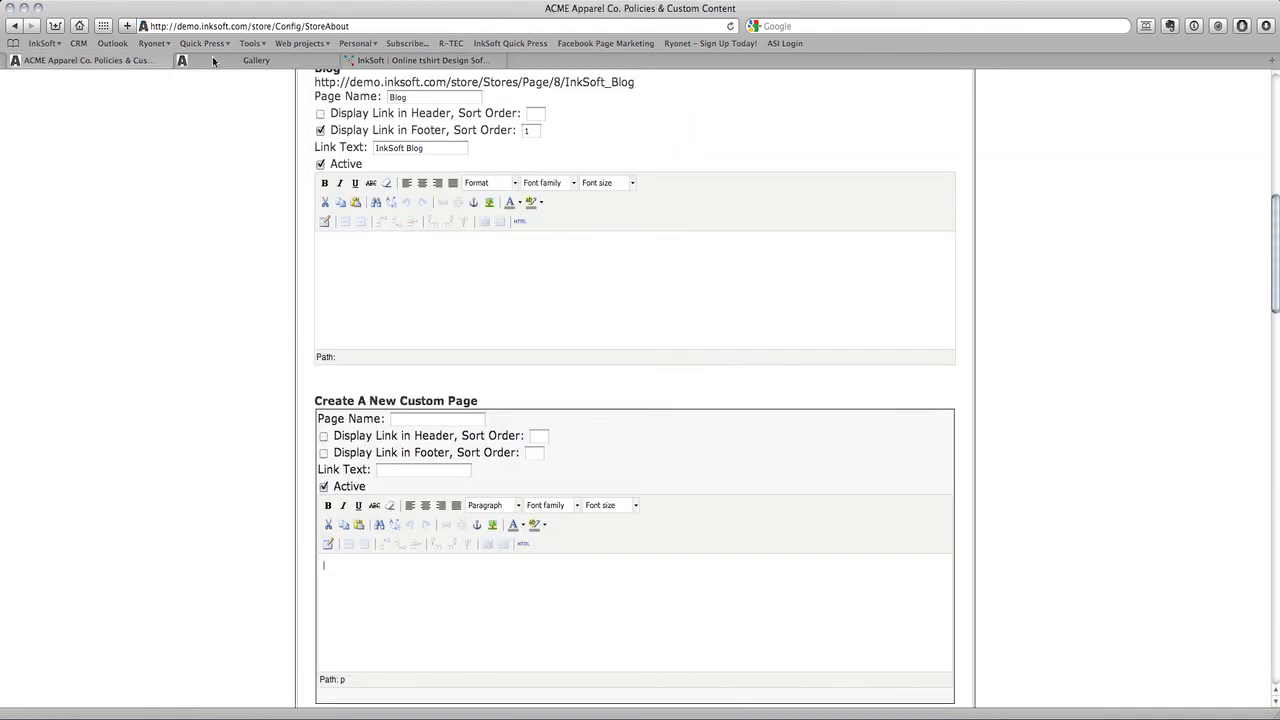
scroll(751, 454, "down", 5)
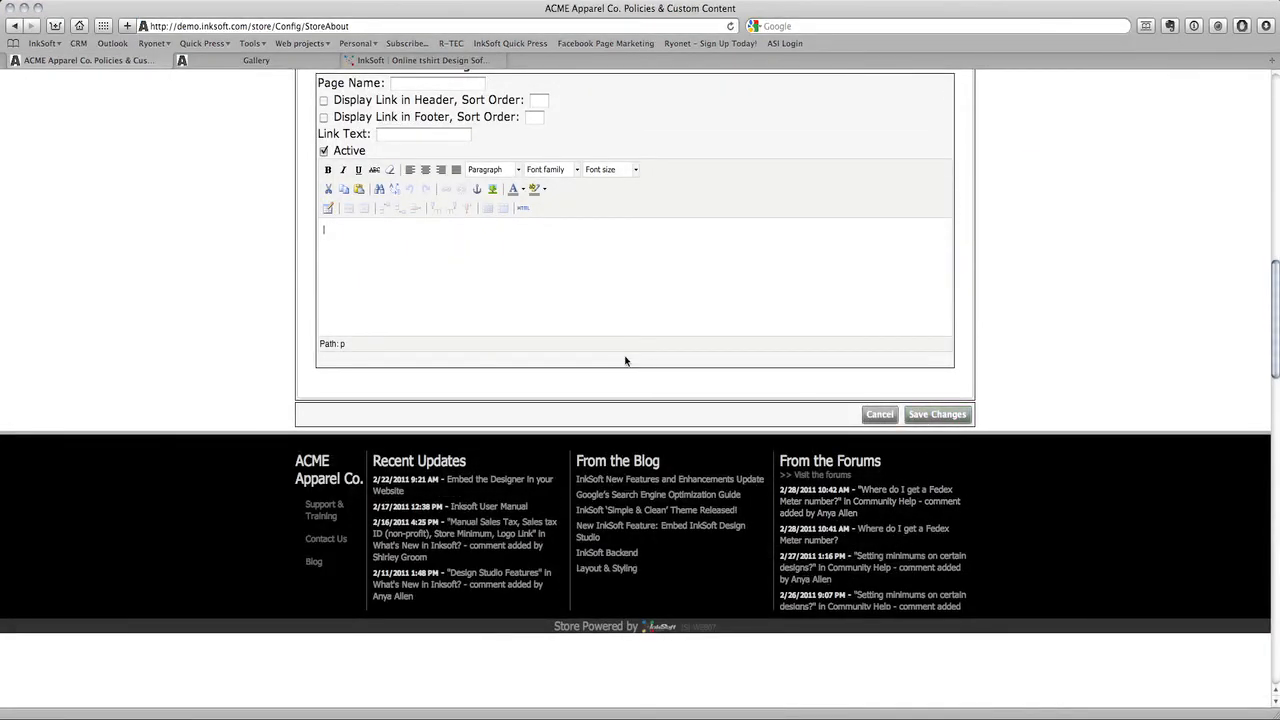
scroll(625, 361, "up", 4)
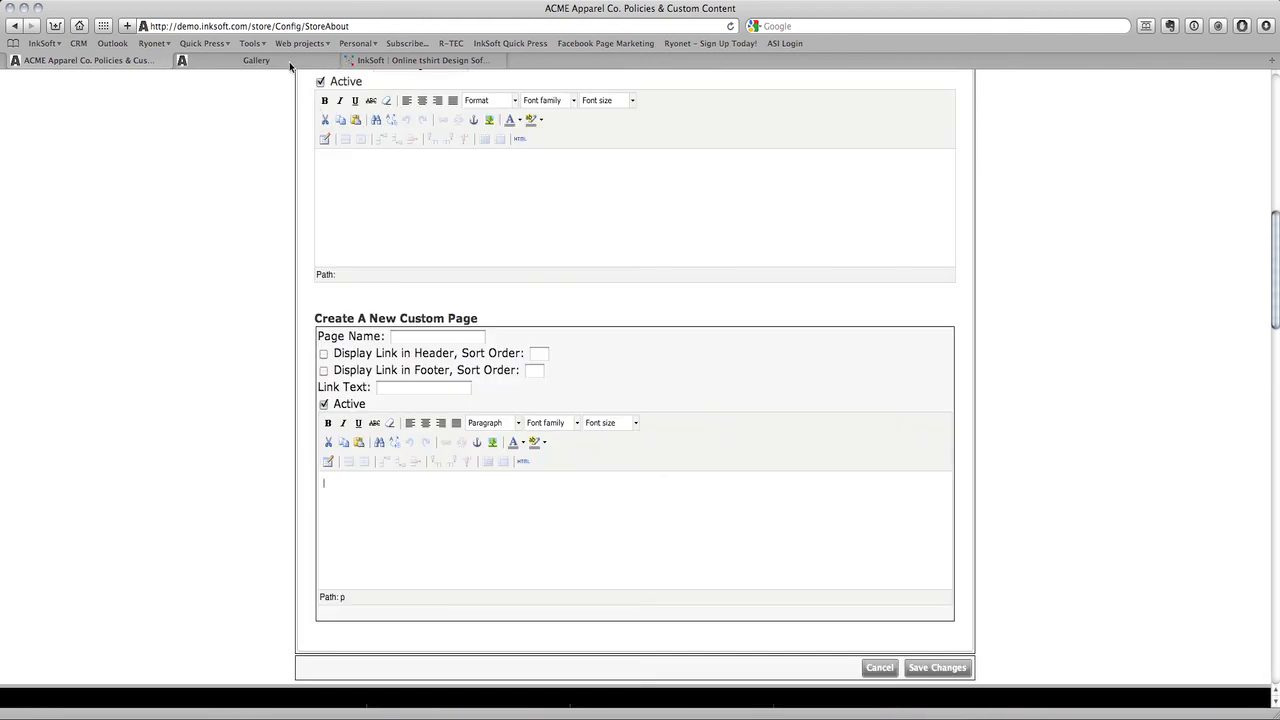